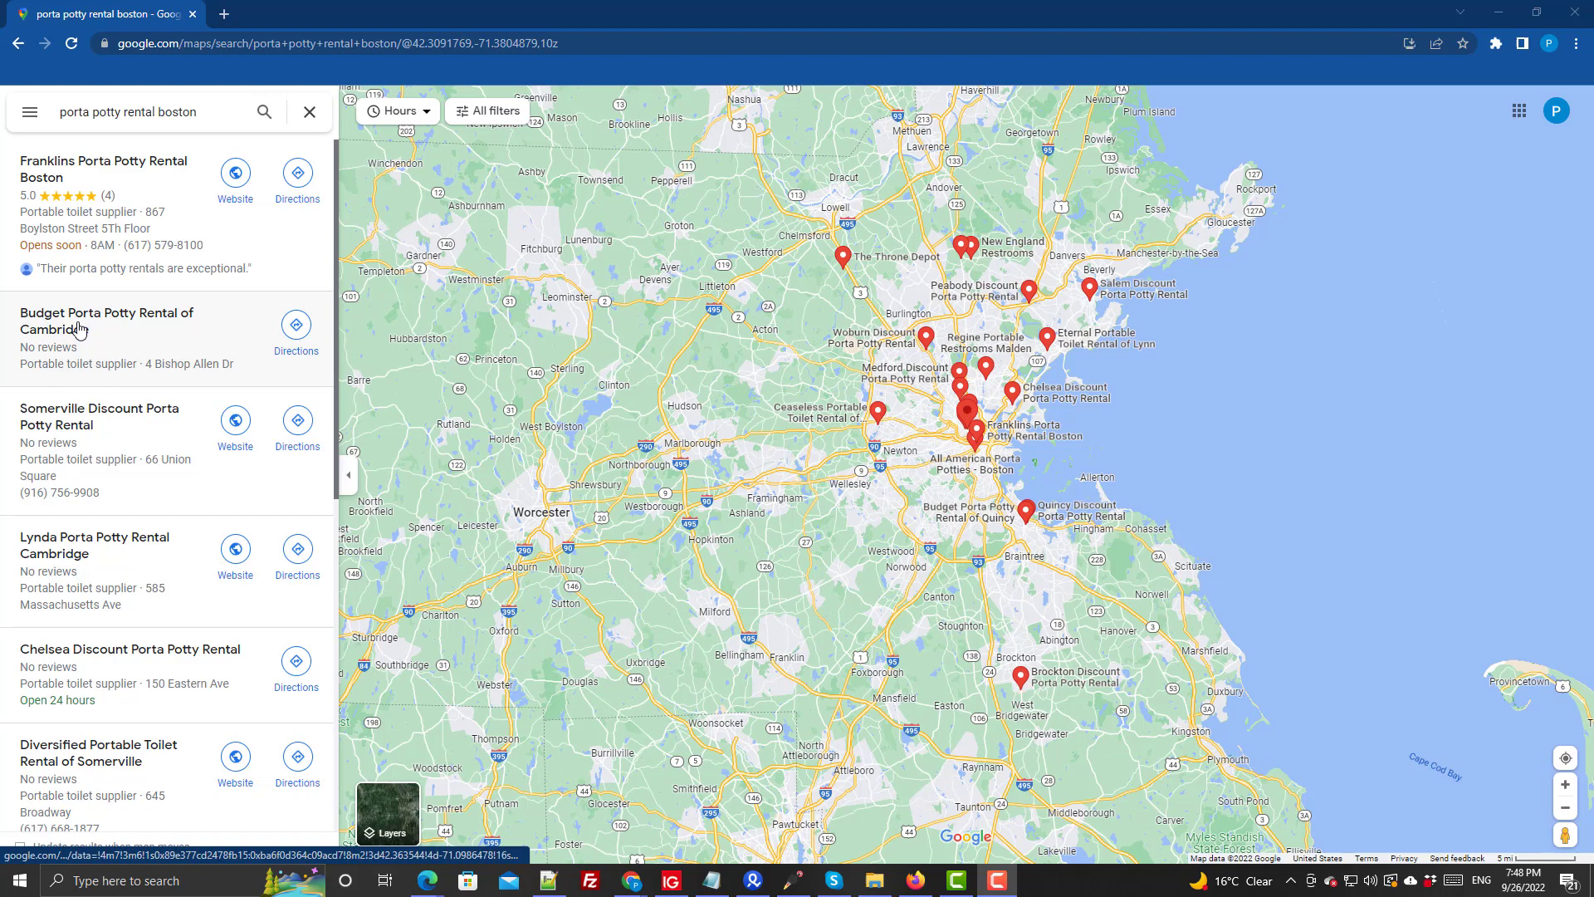
- Browse the porta-potty results in Maps and open the Chelsea Discount Porta Potty Rental listing
scroll(90, 750, down, 4)
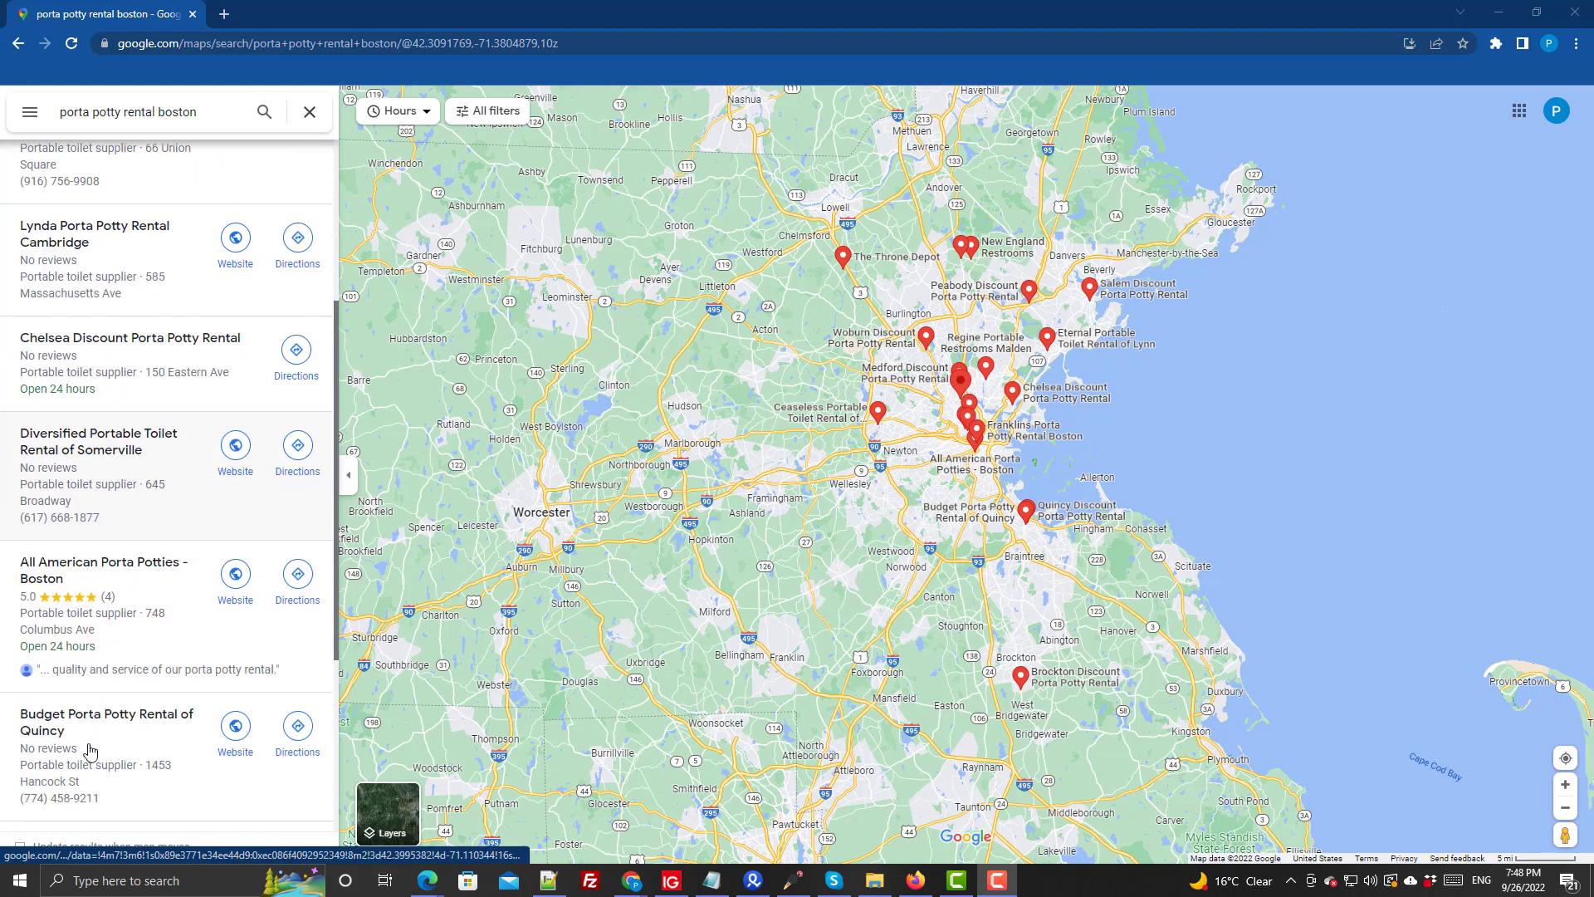
scroll(90, 752, down, 4)
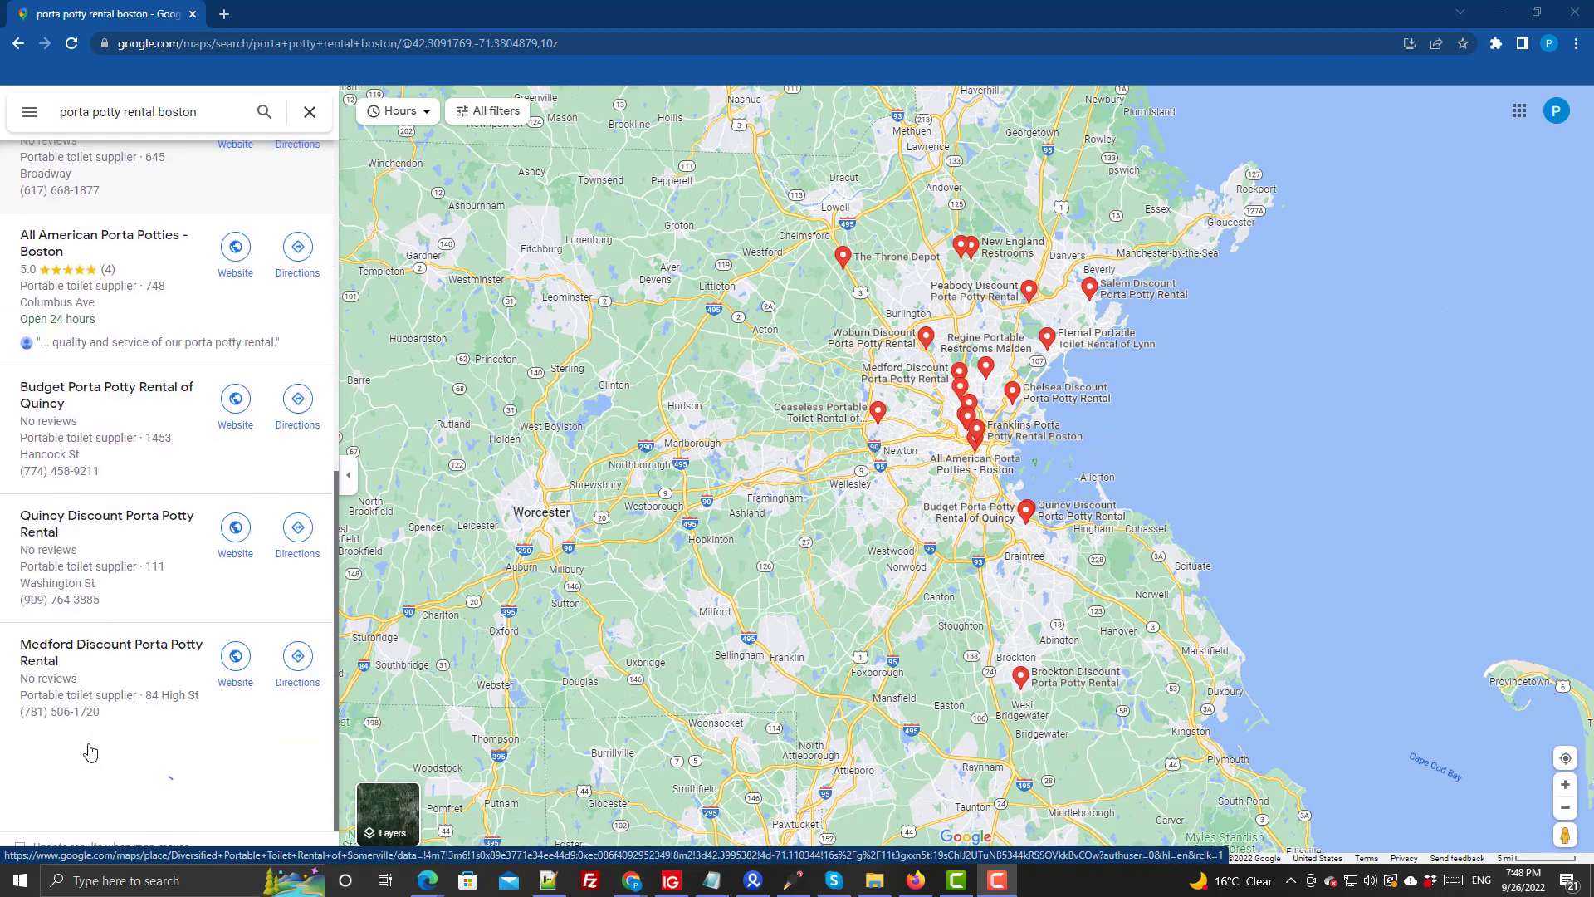
scroll(89, 750, up, 6)
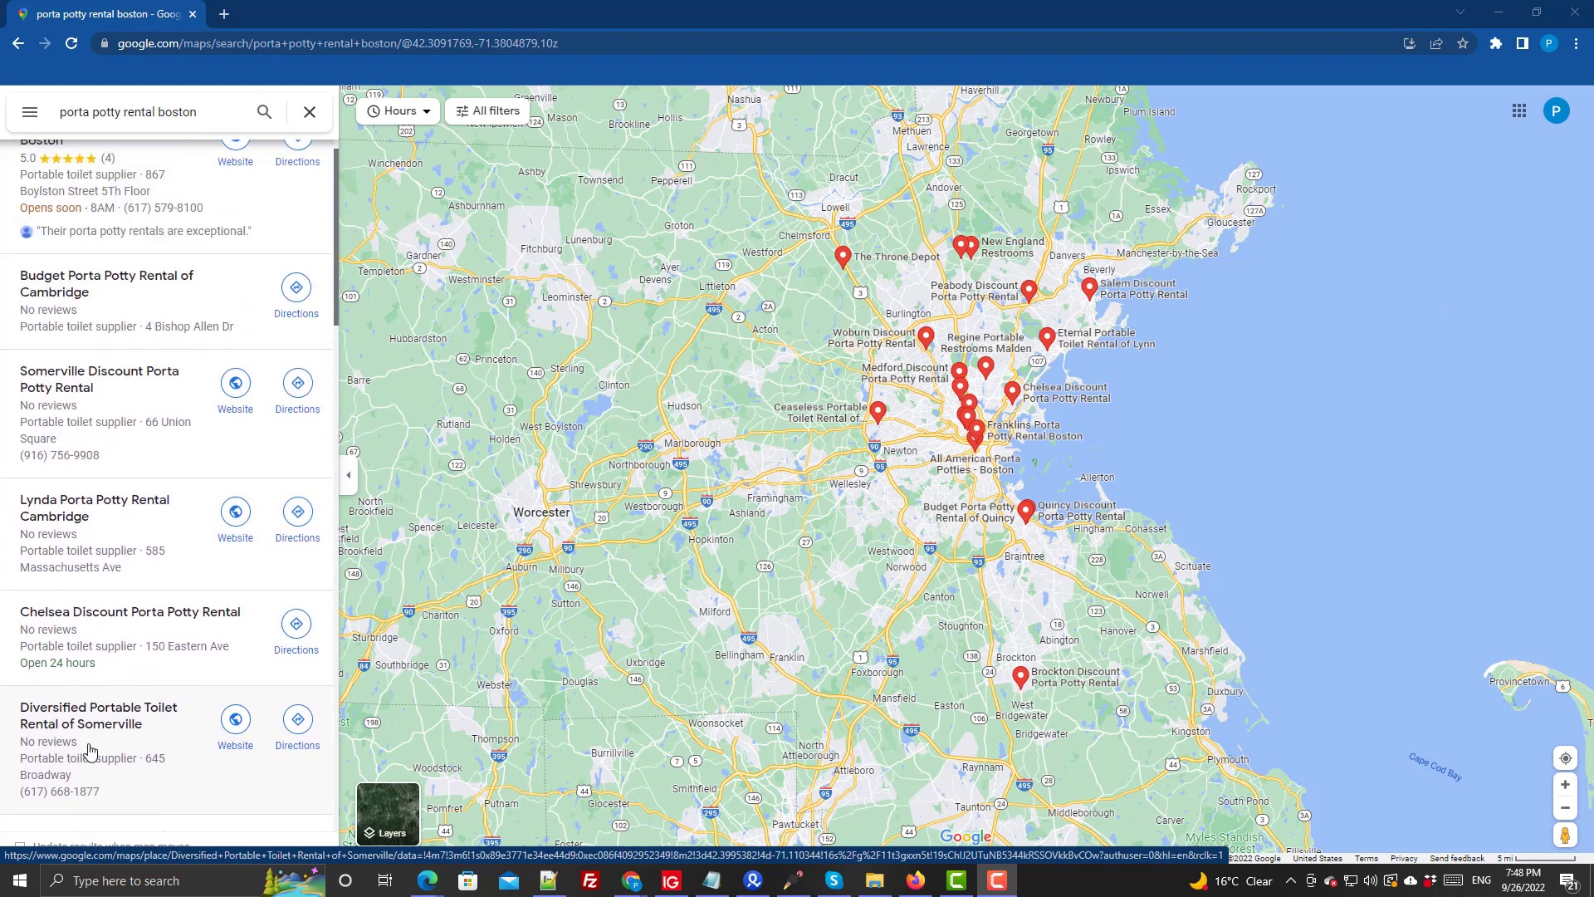
scroll(89, 752, up, 1)
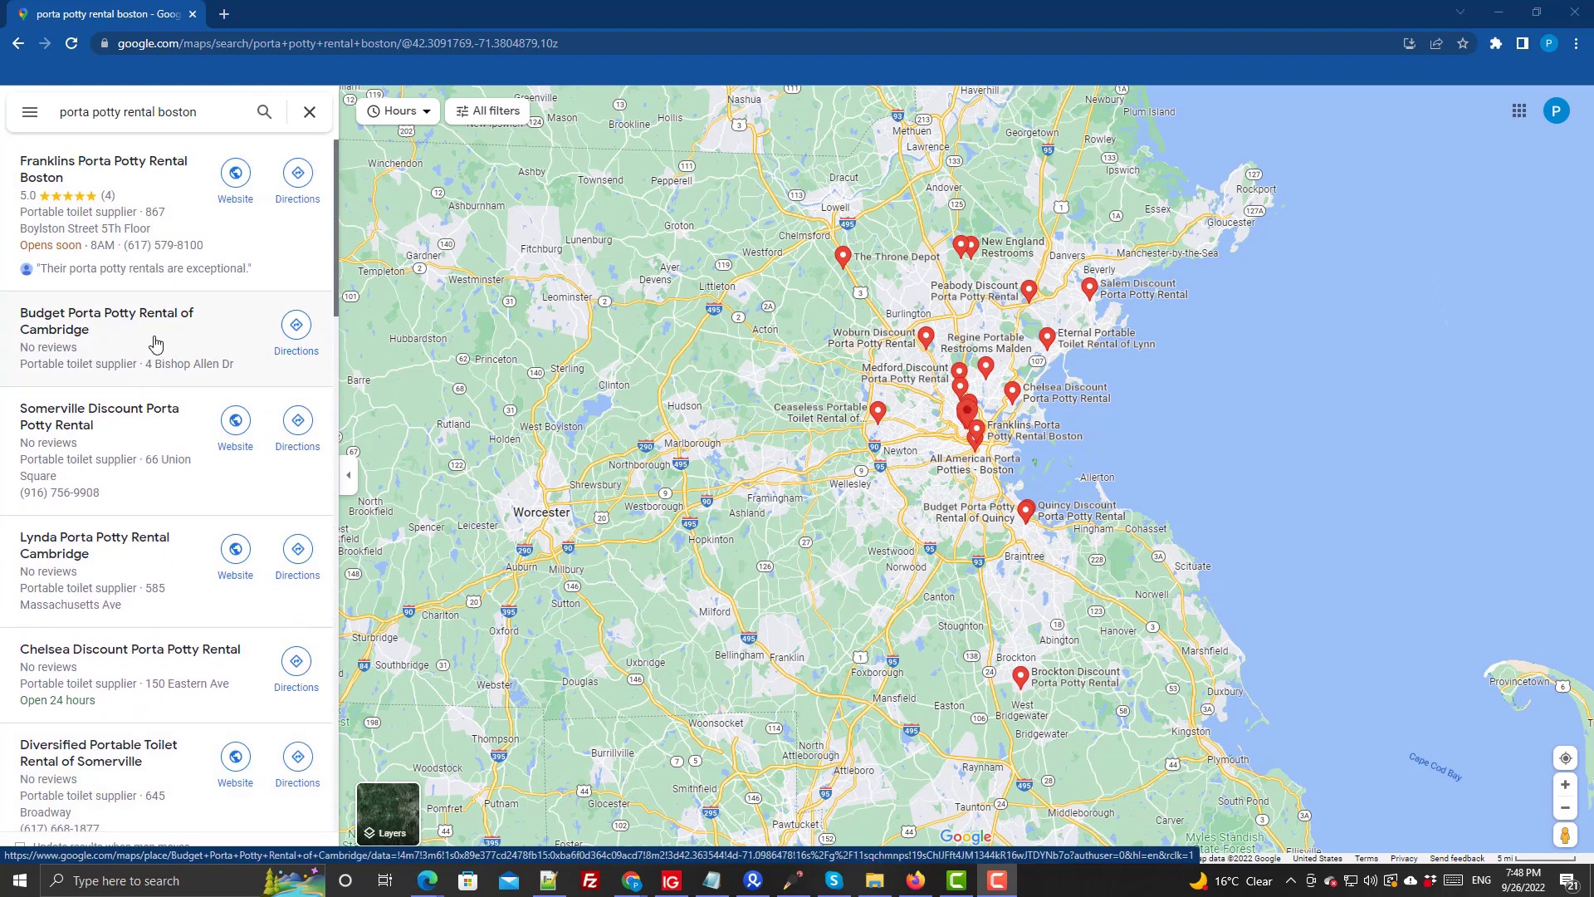
click(79, 328)
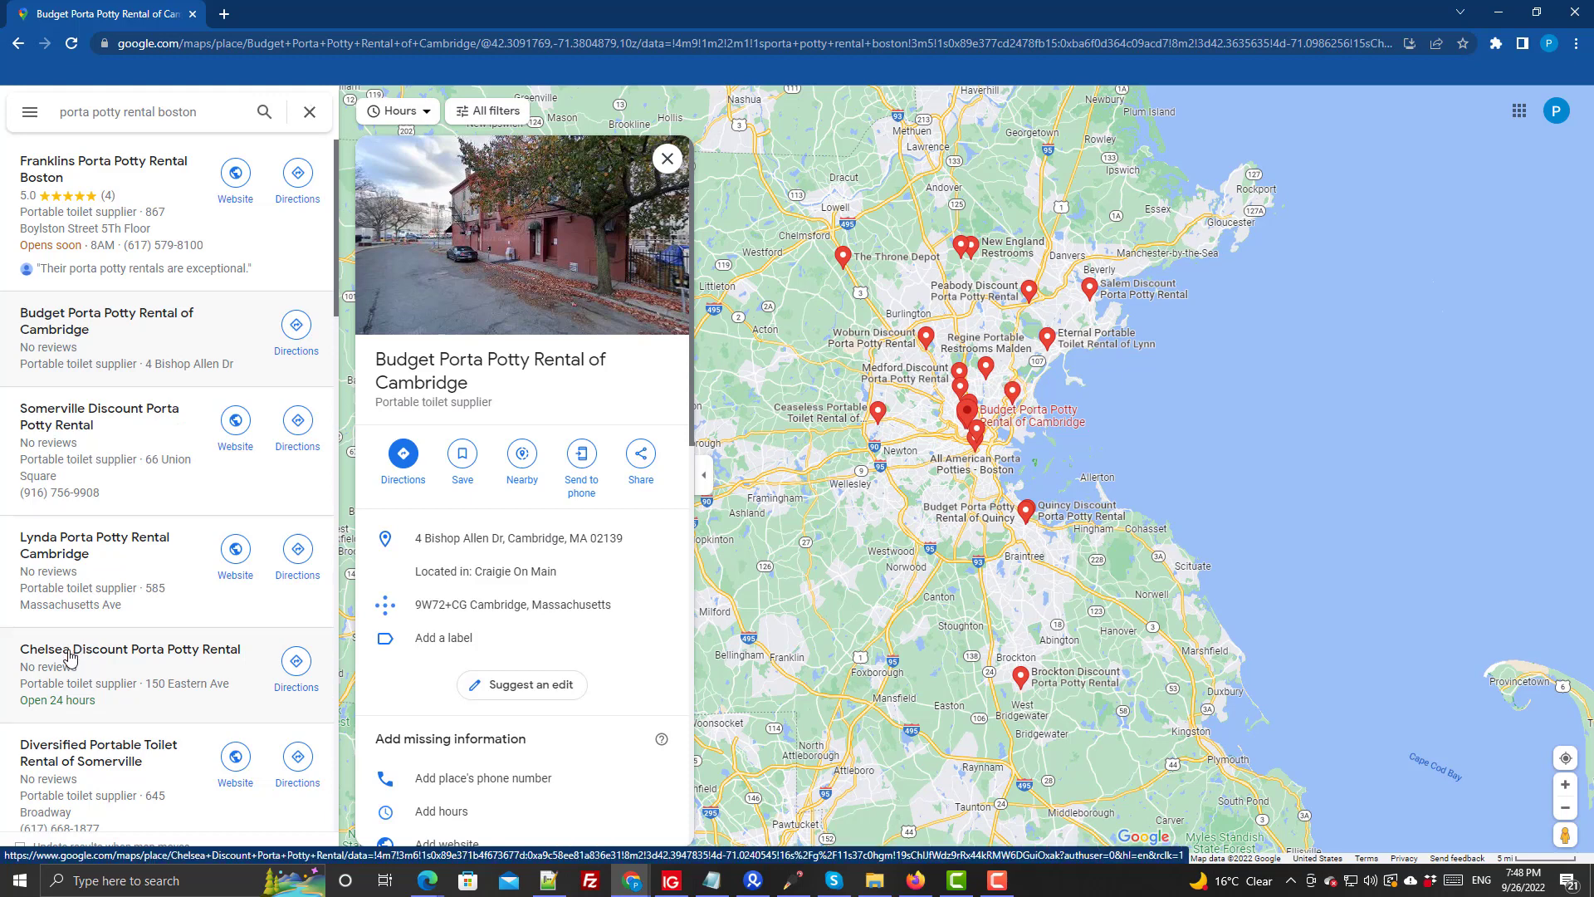
click(69, 657)
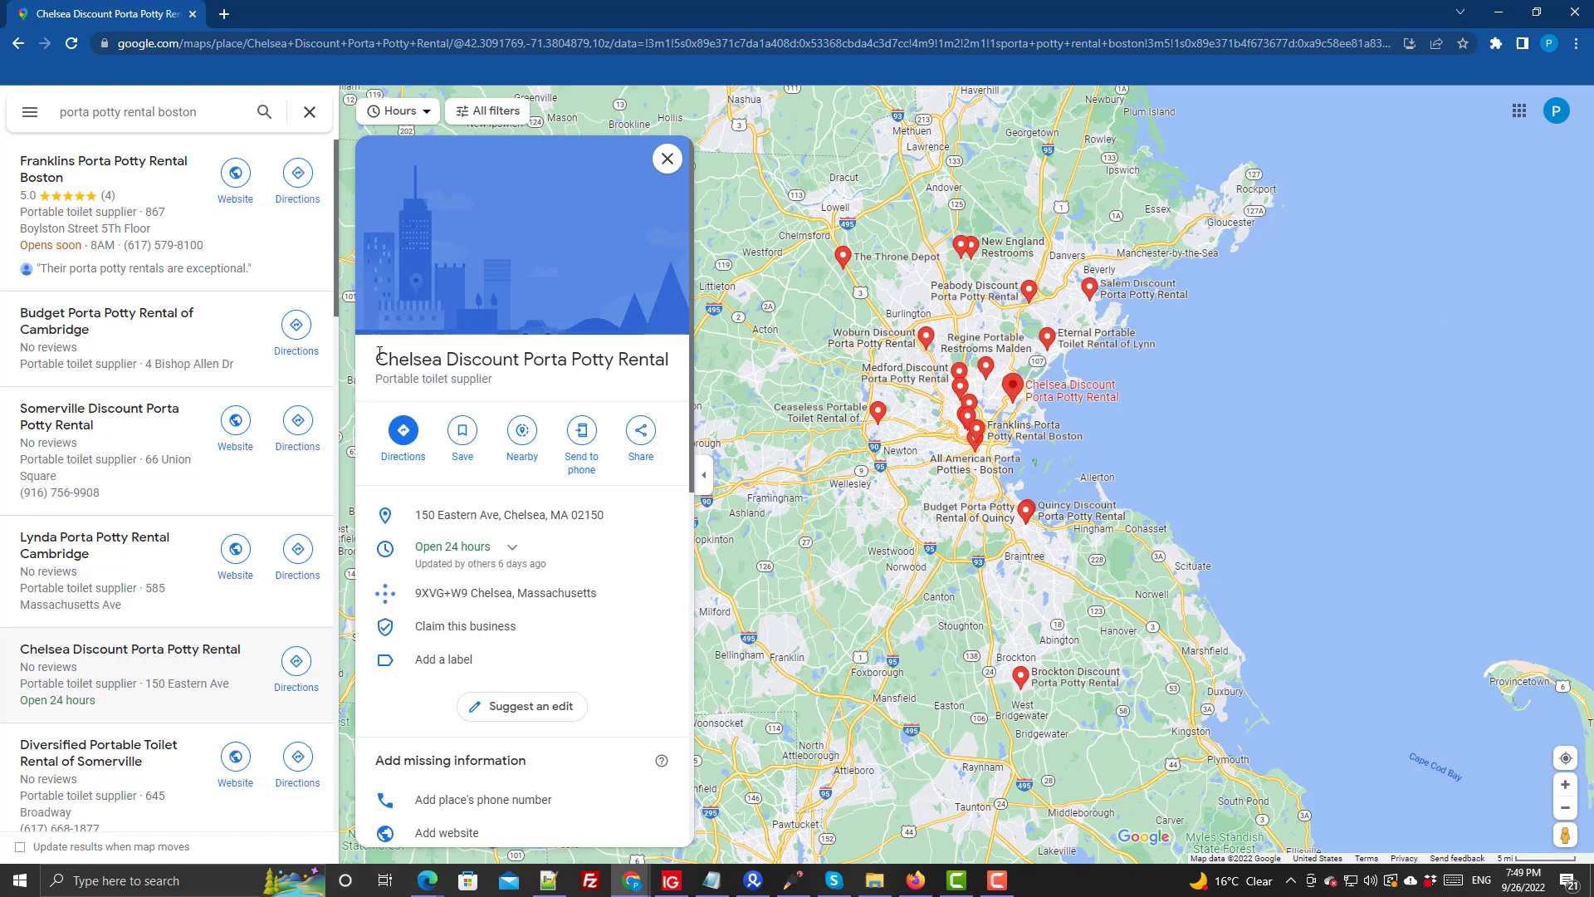
- Copy the business name 'Chelsea Discount Porta Potty Rental' from the Maps listing
drag(378, 359, 672, 374)
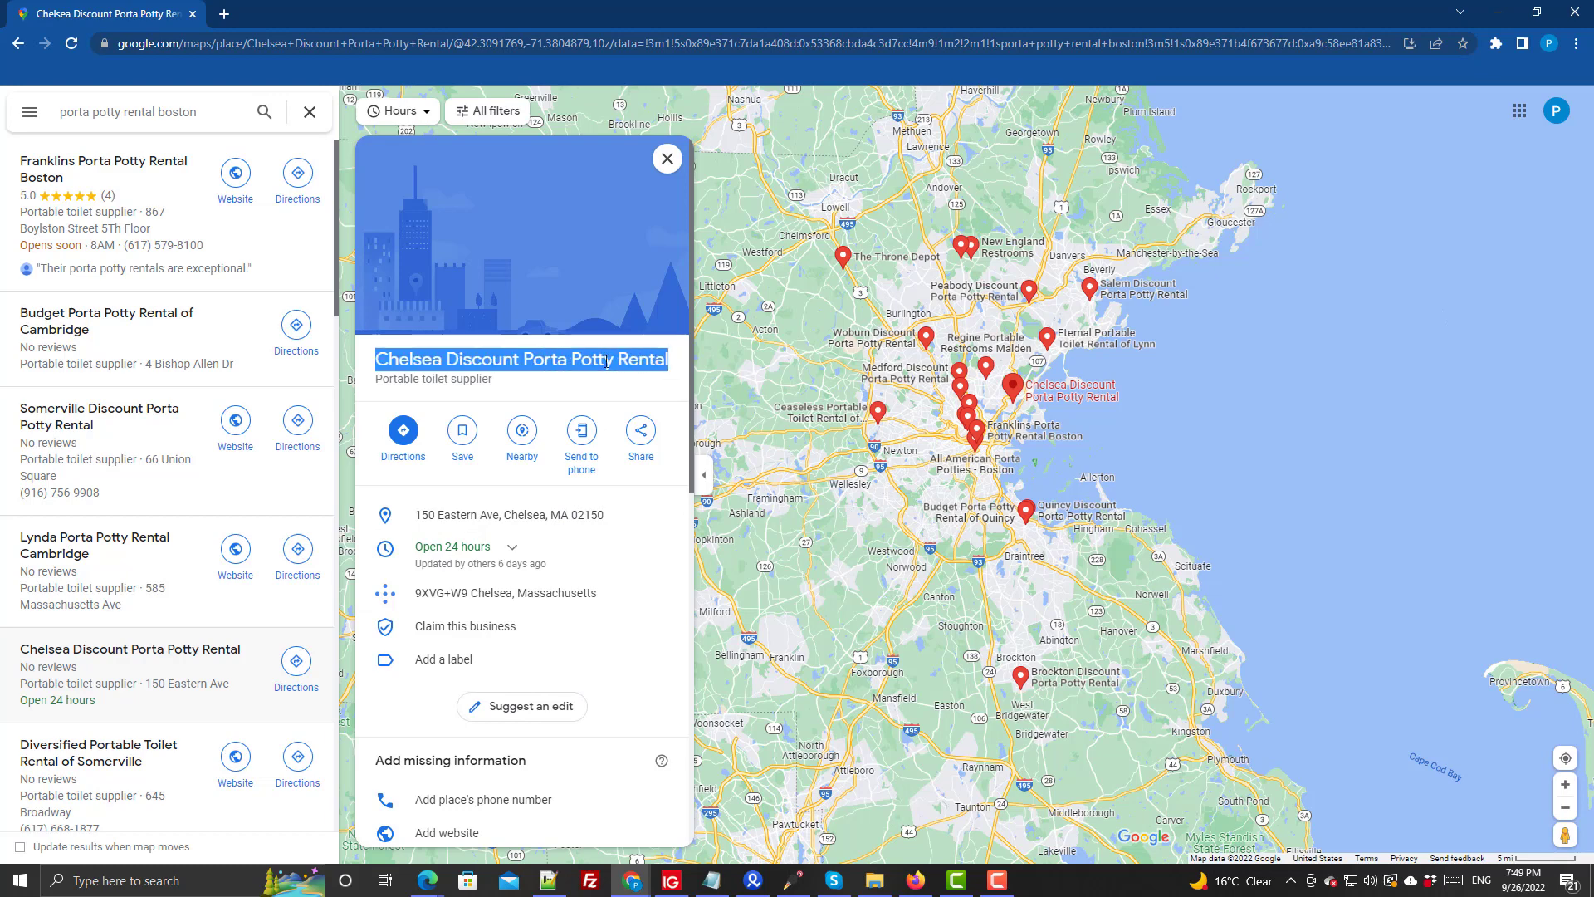
right_click(606, 363)
click(636, 372)
- In Business Profile Manager, start adding a new business not yet on Google
mouse_move(628, 889)
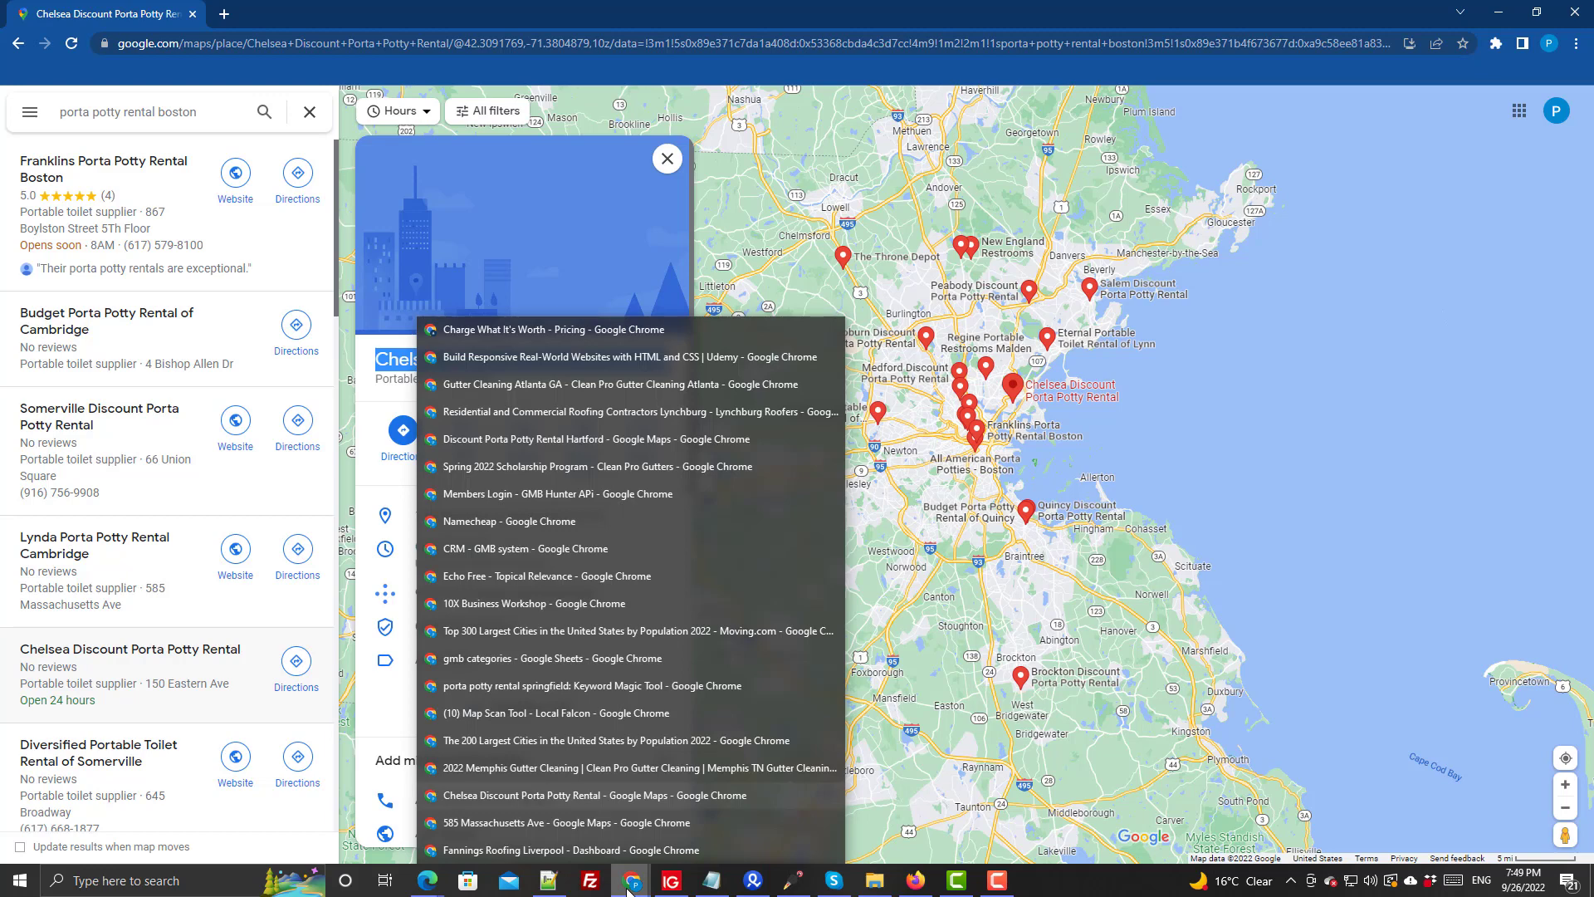
click(591, 850)
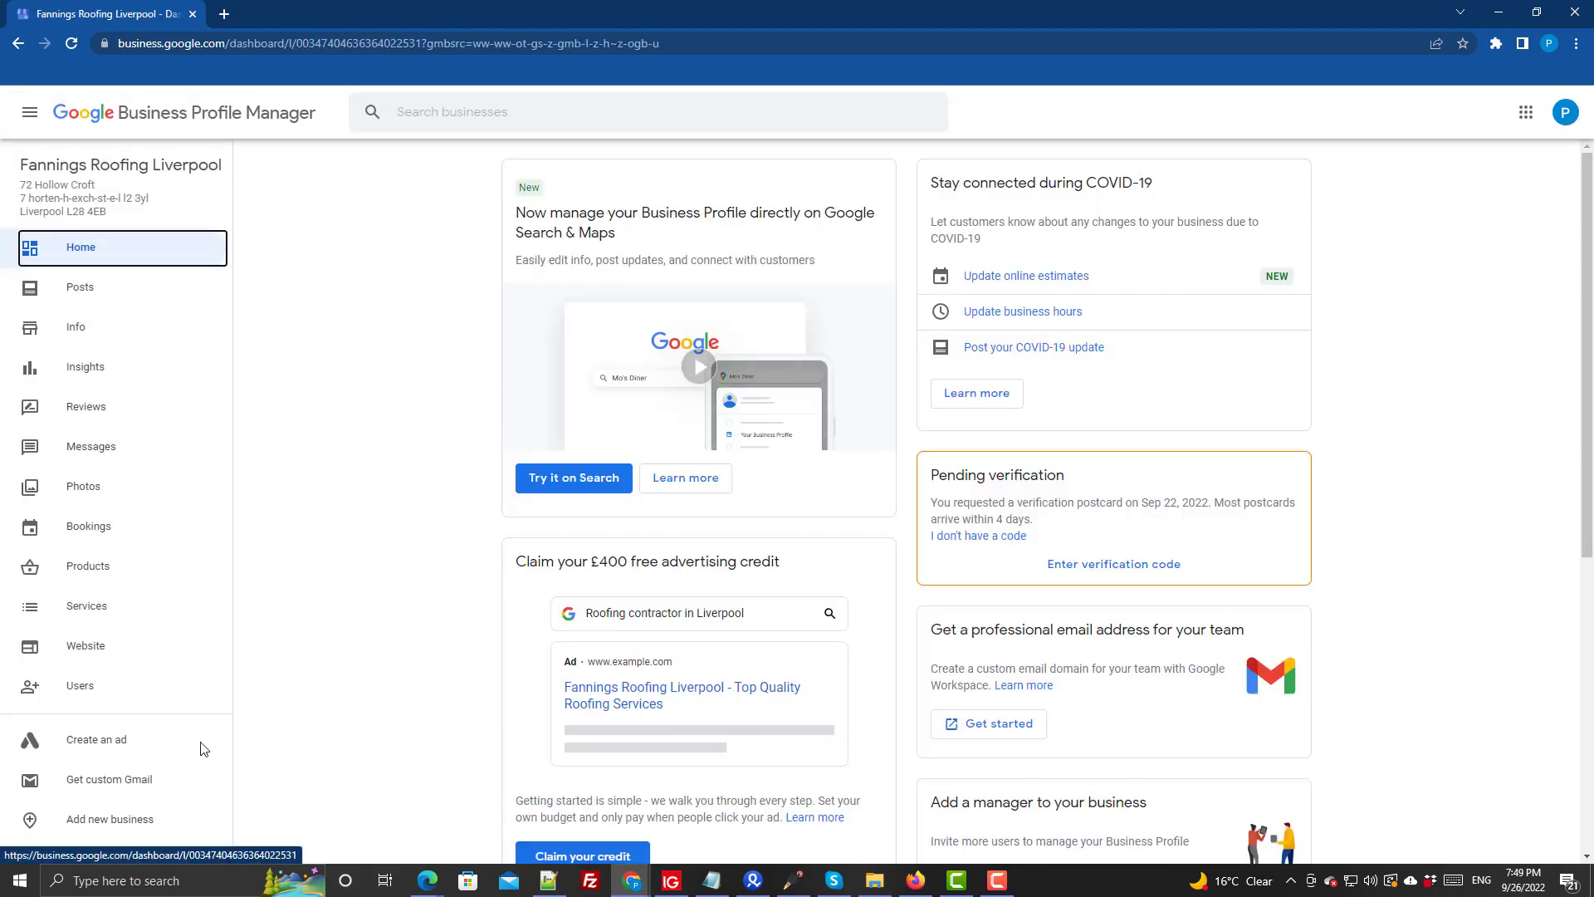
scroll(195, 731, down, 2)
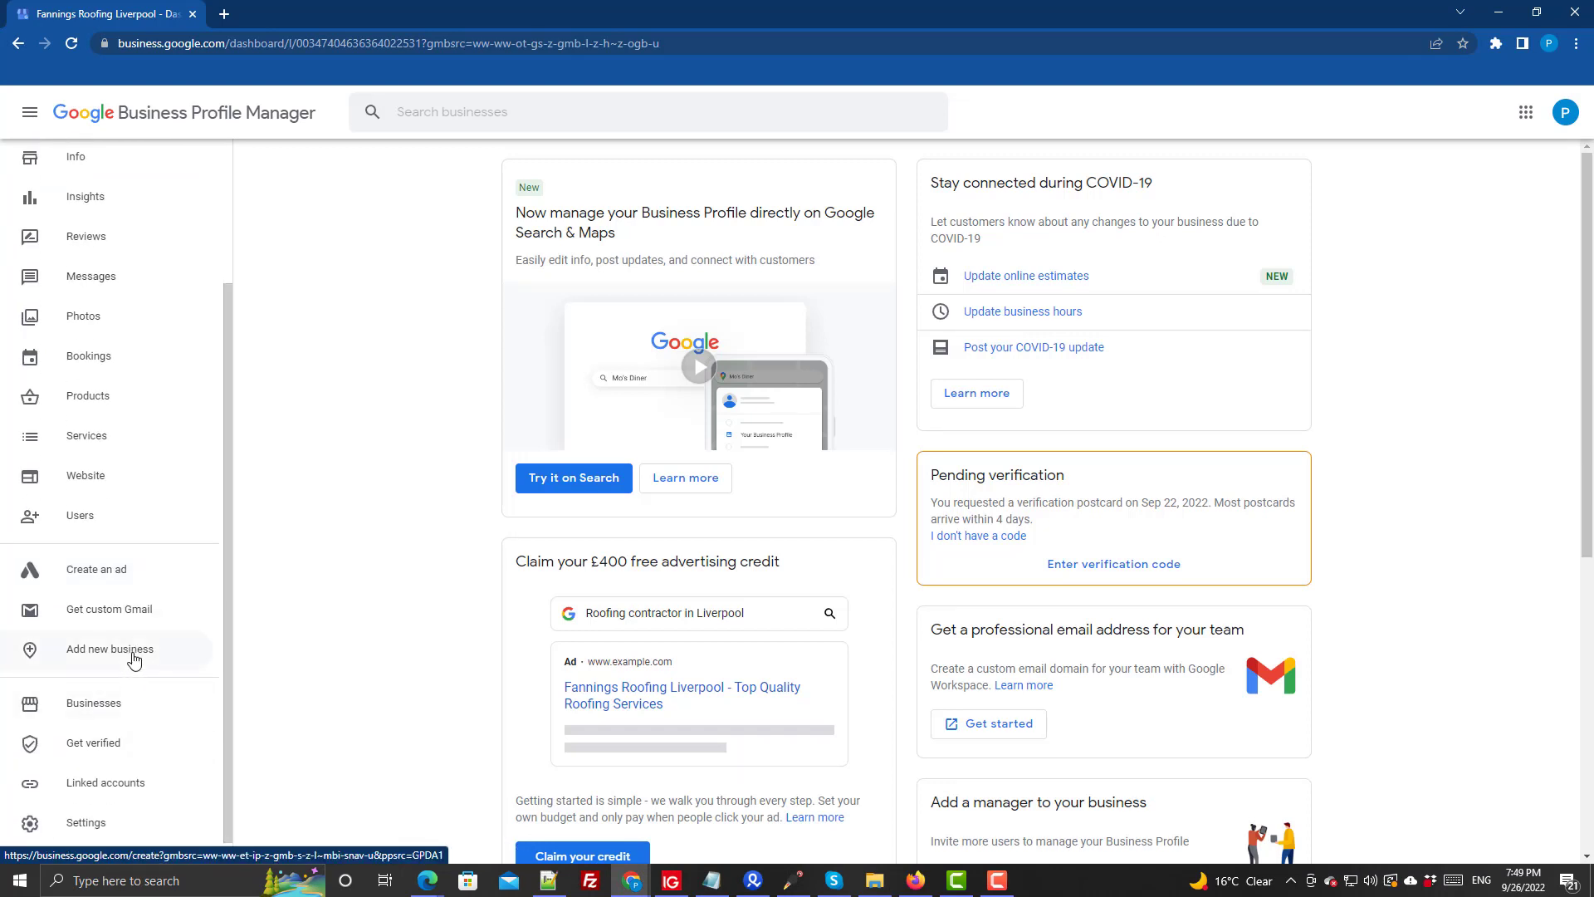
click(132, 655)
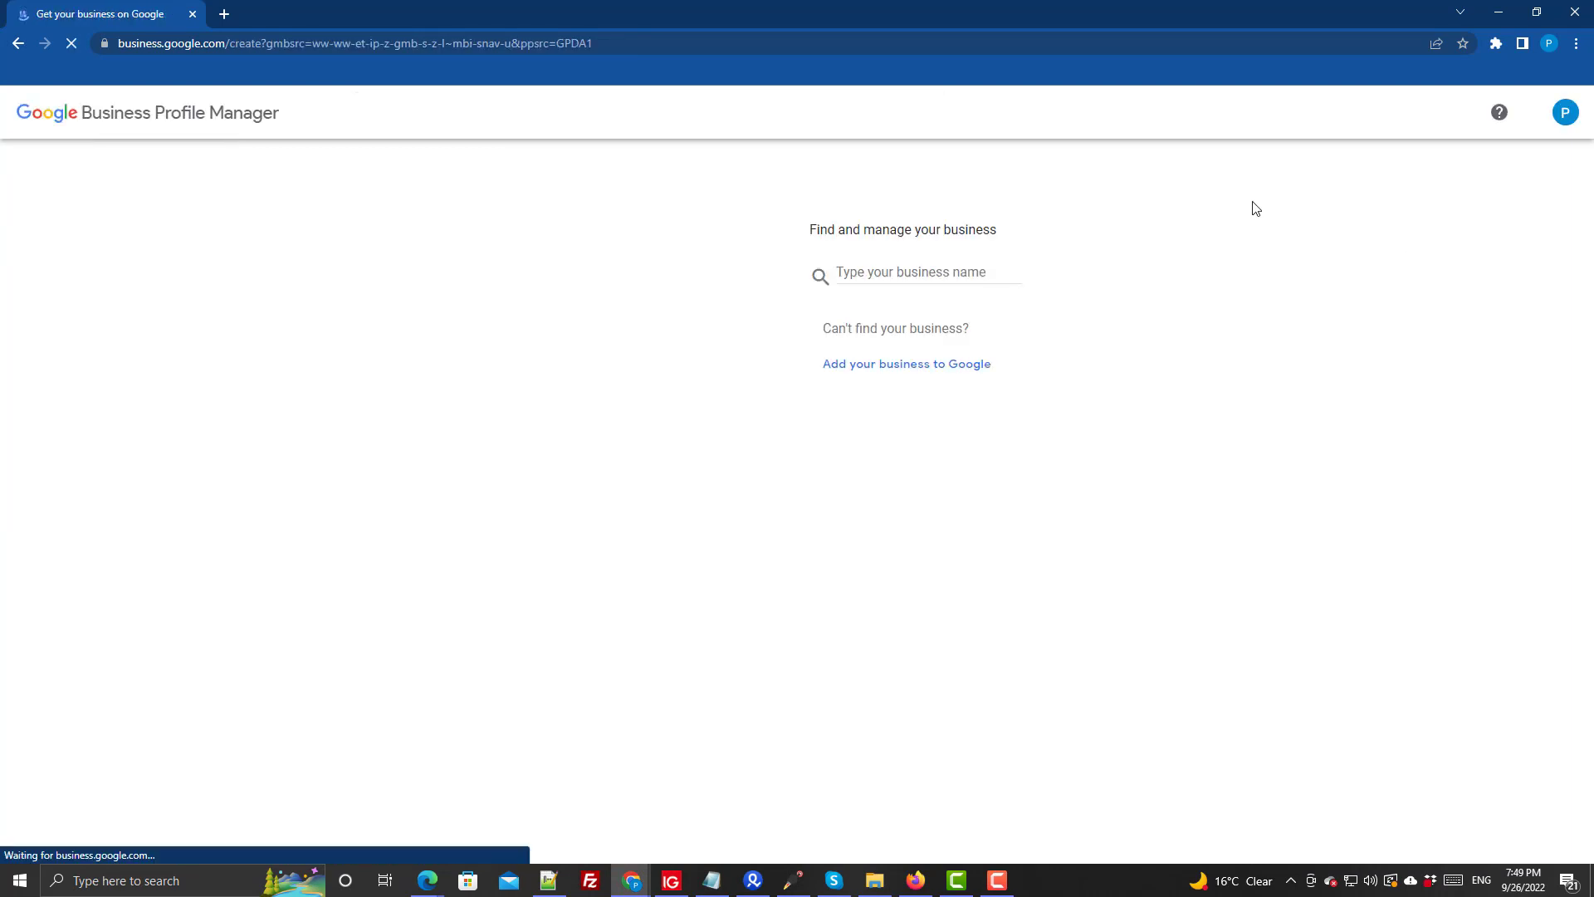
click(925, 370)
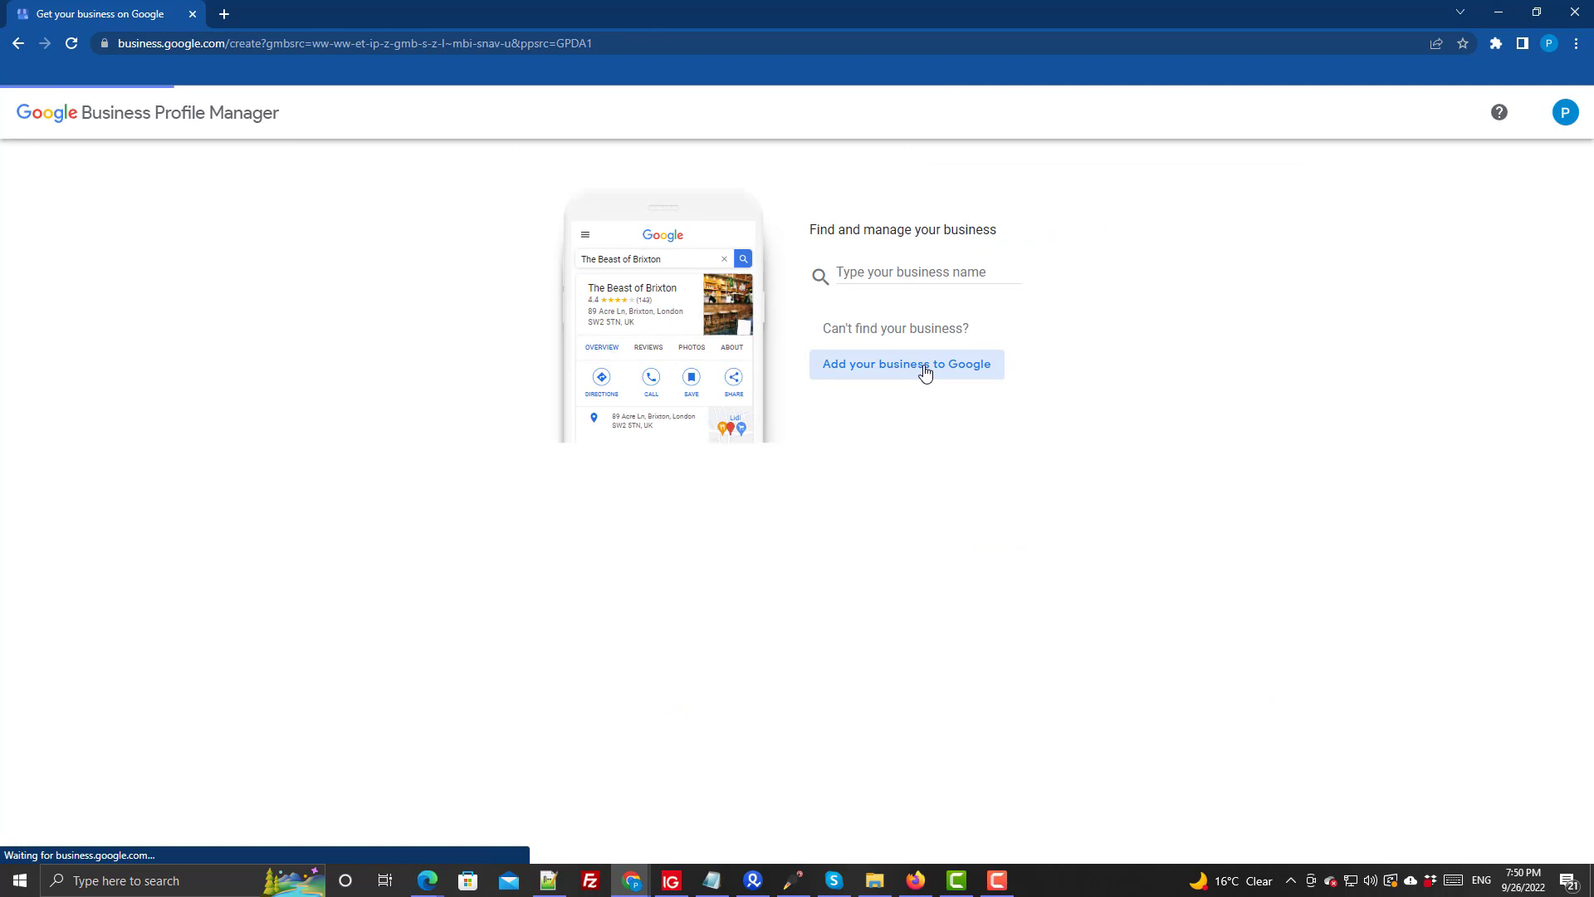
- Paste 'Chelsea Discount Porta Potty Rental' as the business name
right_click(907, 397)
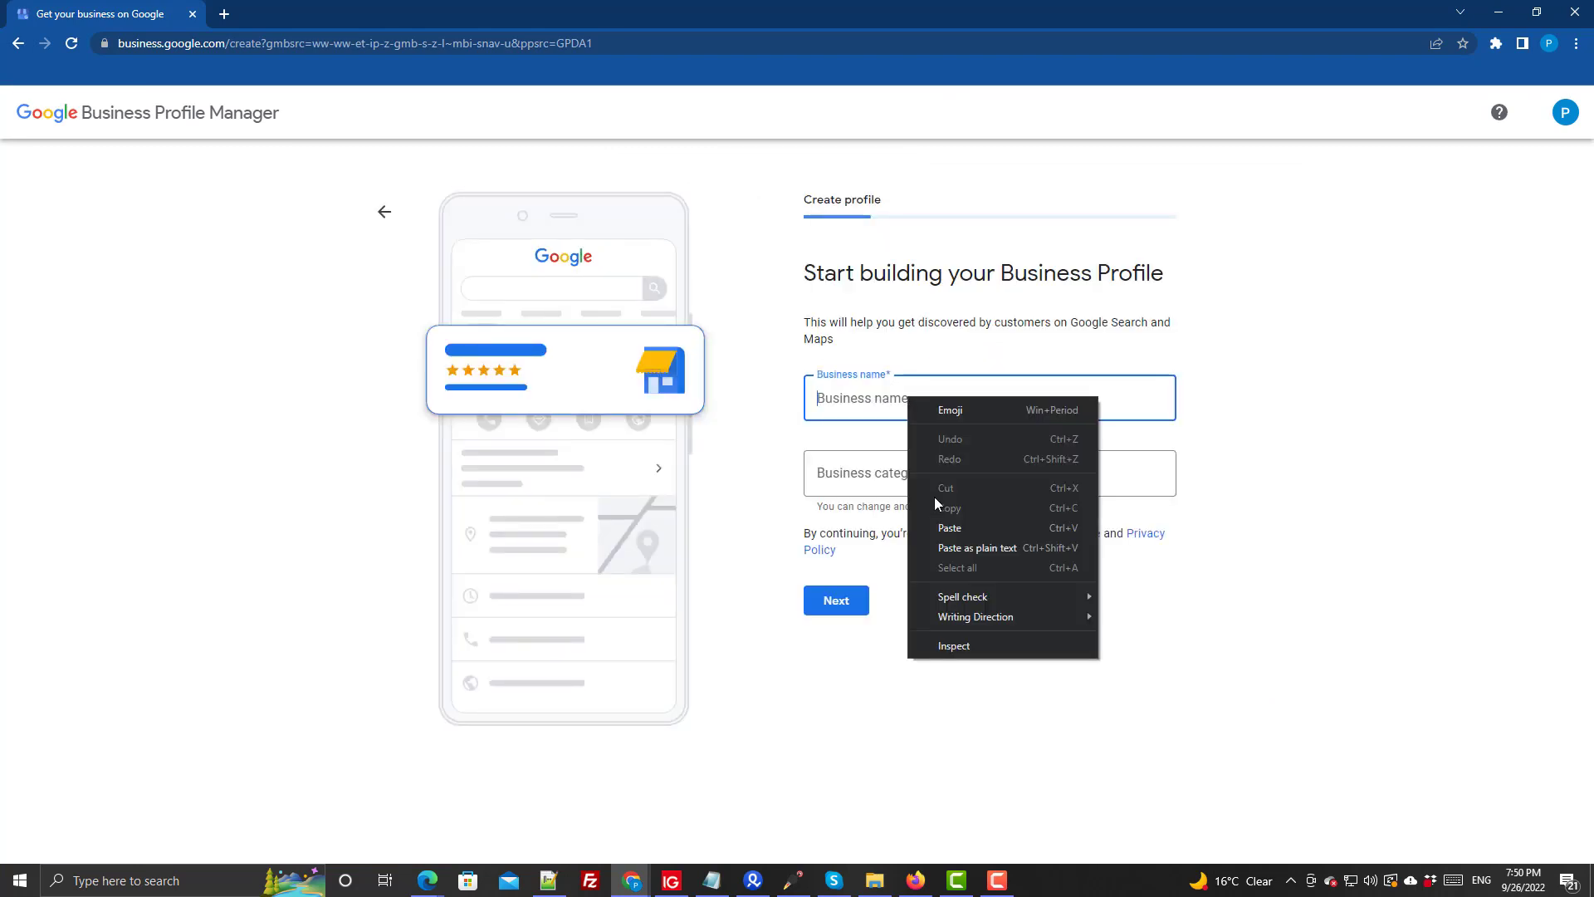
click(953, 528)
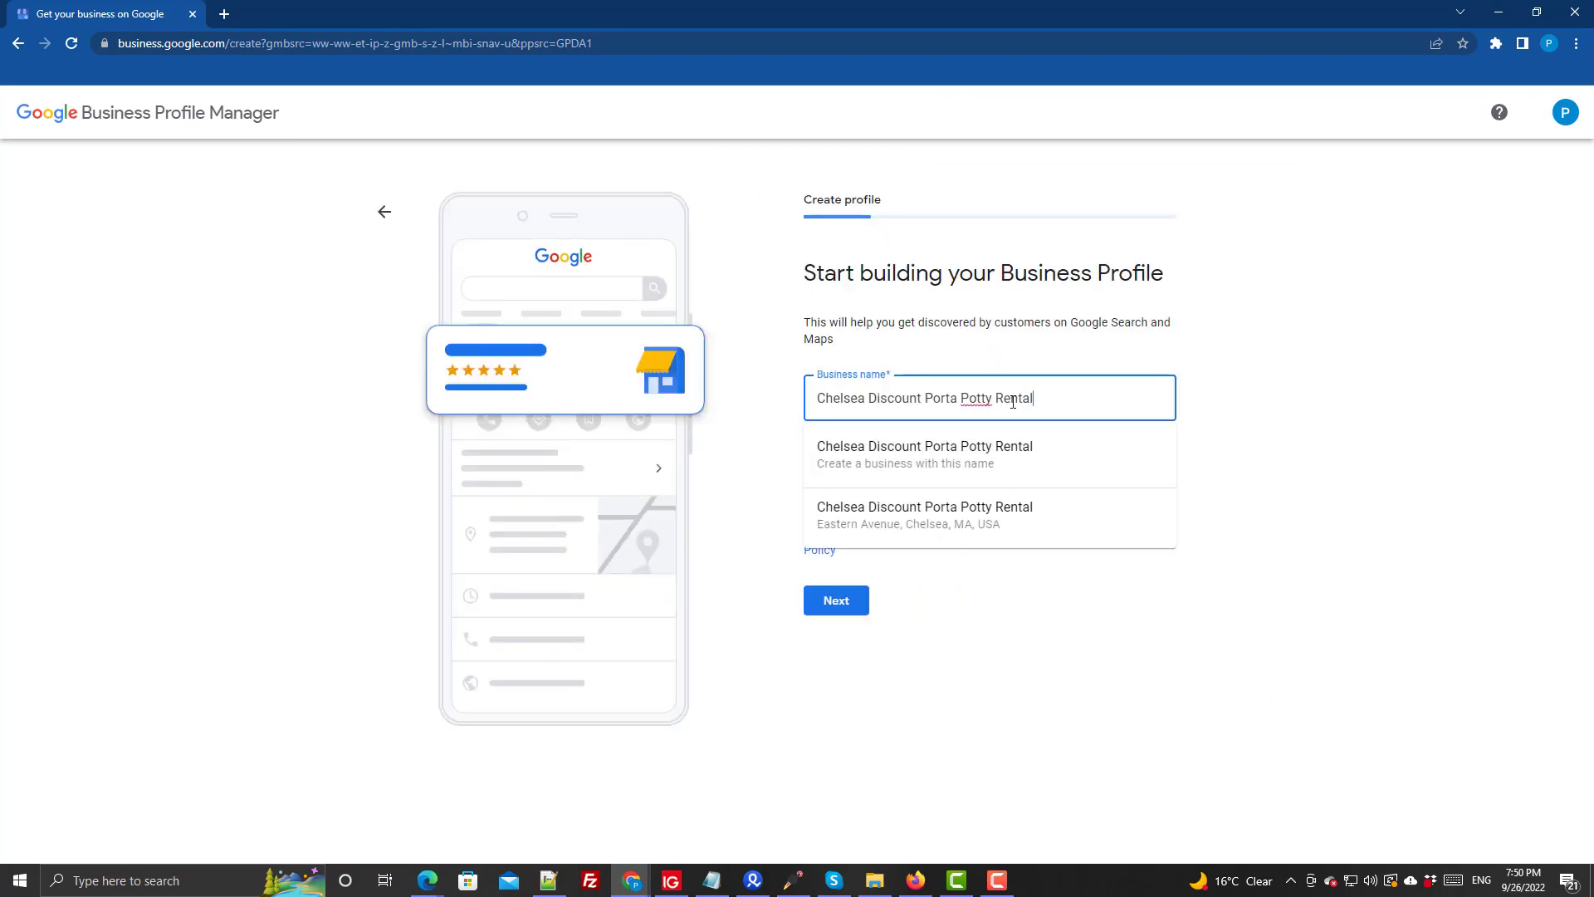
click(740, 416)
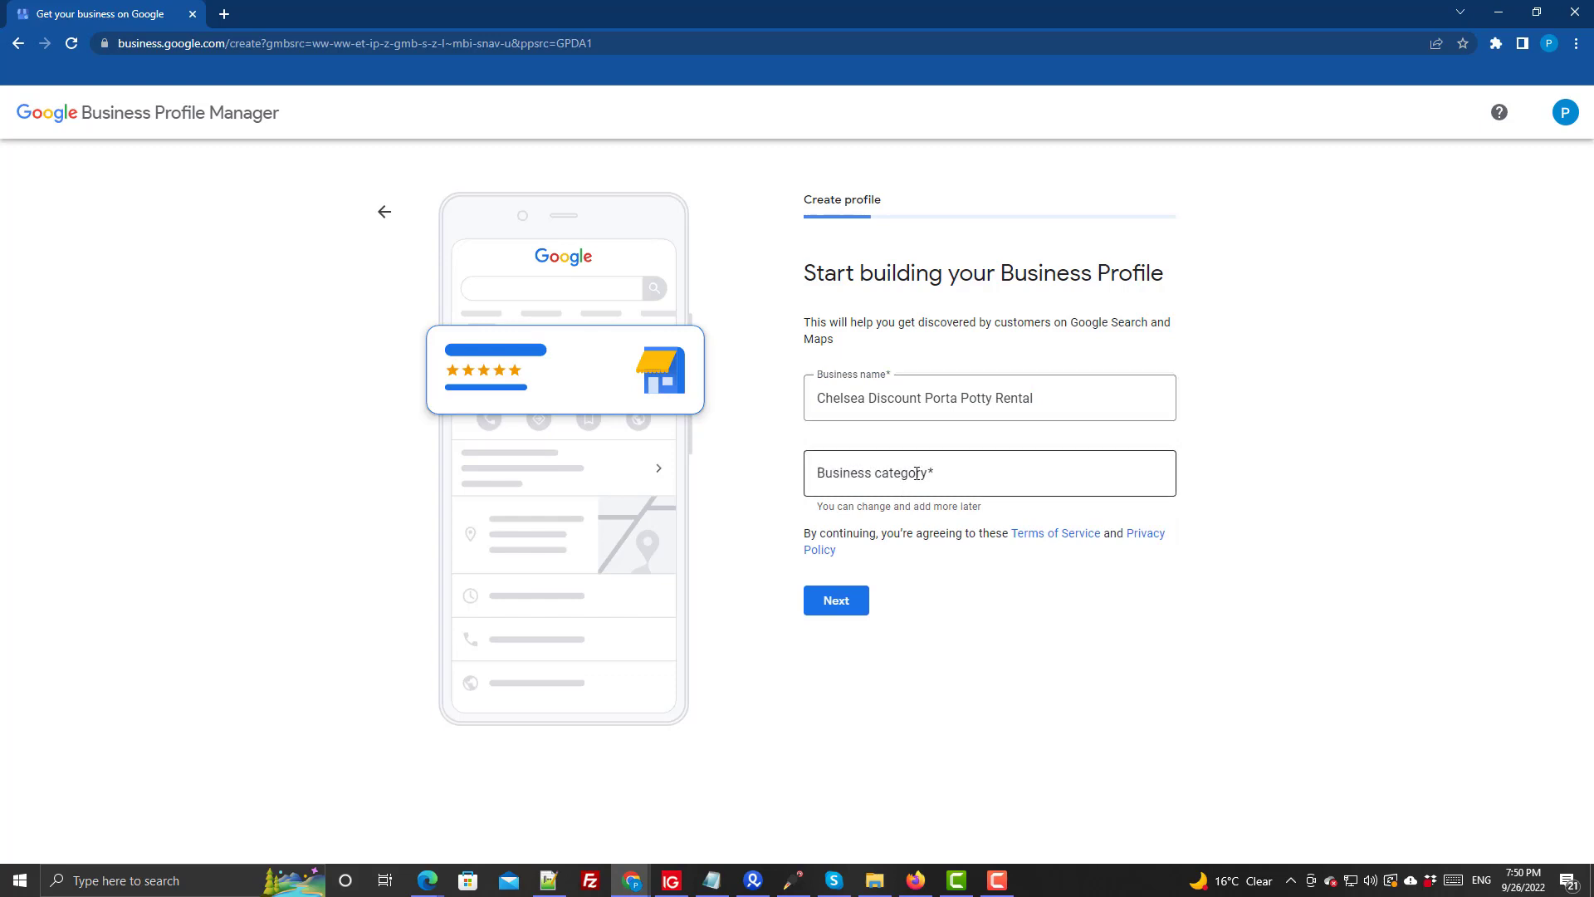
- Set the business category to Portable toilet supplier and continue
click(916, 473)
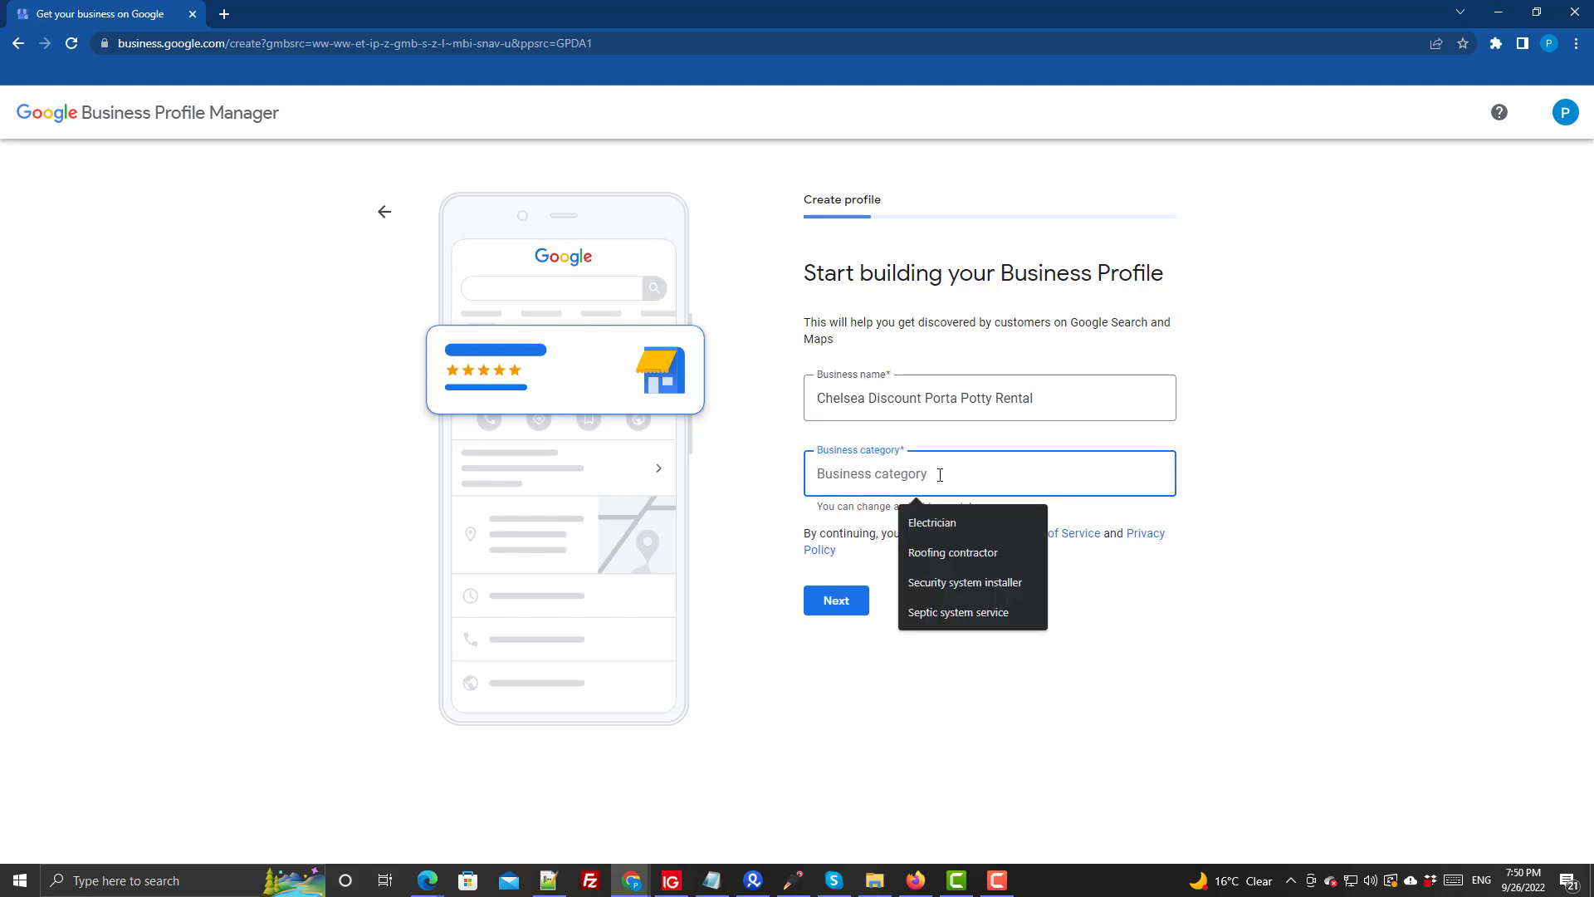
text(porta)
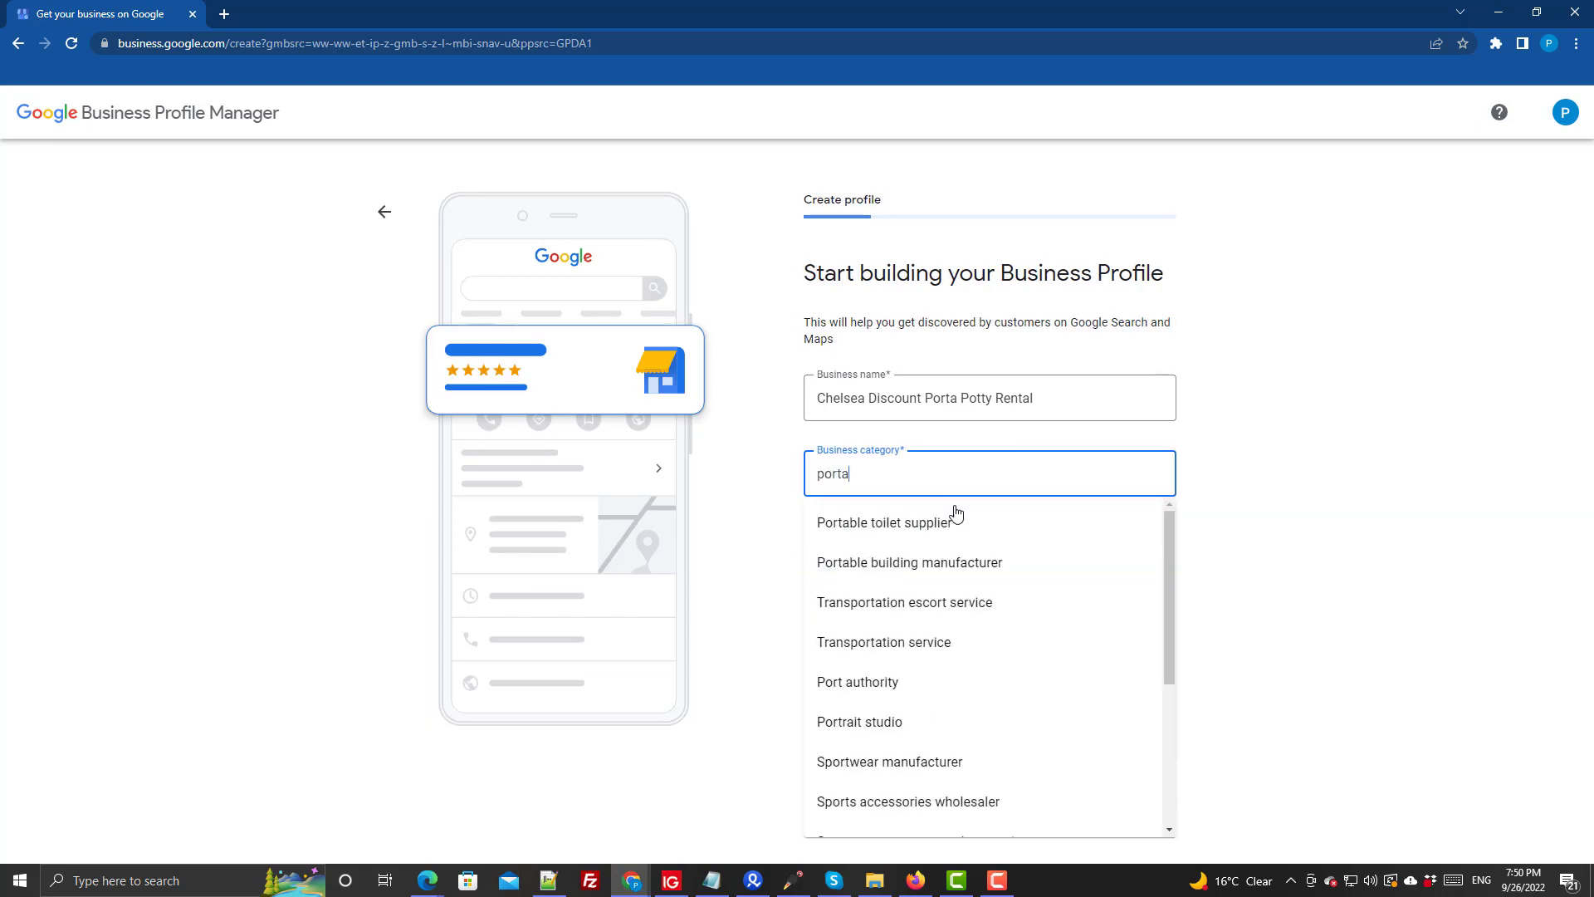
click(953, 521)
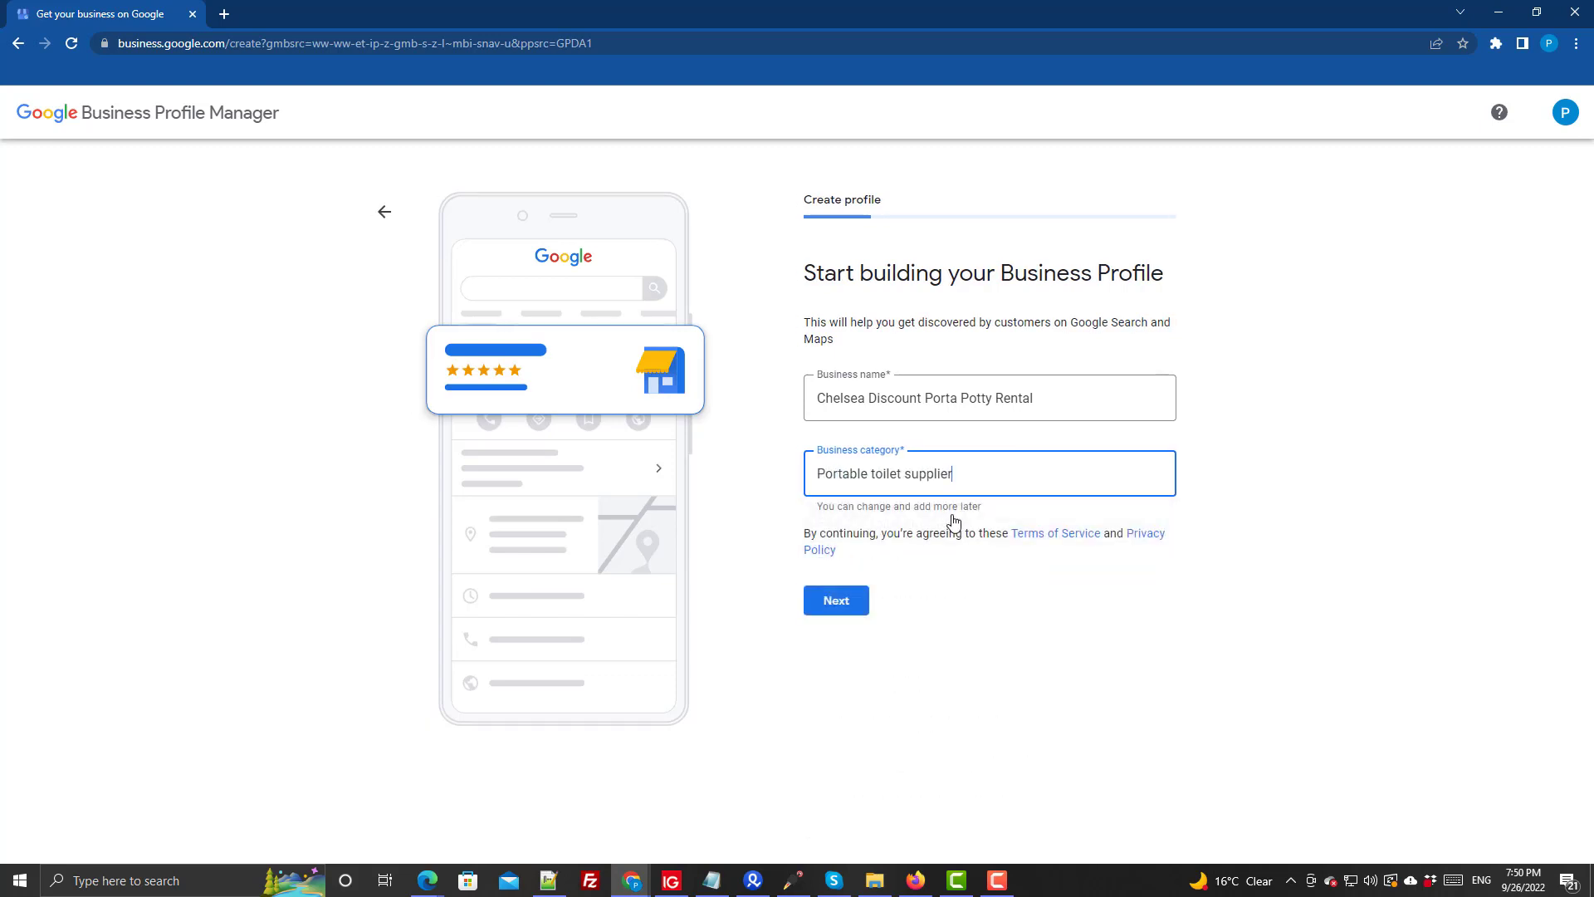
click(841, 609)
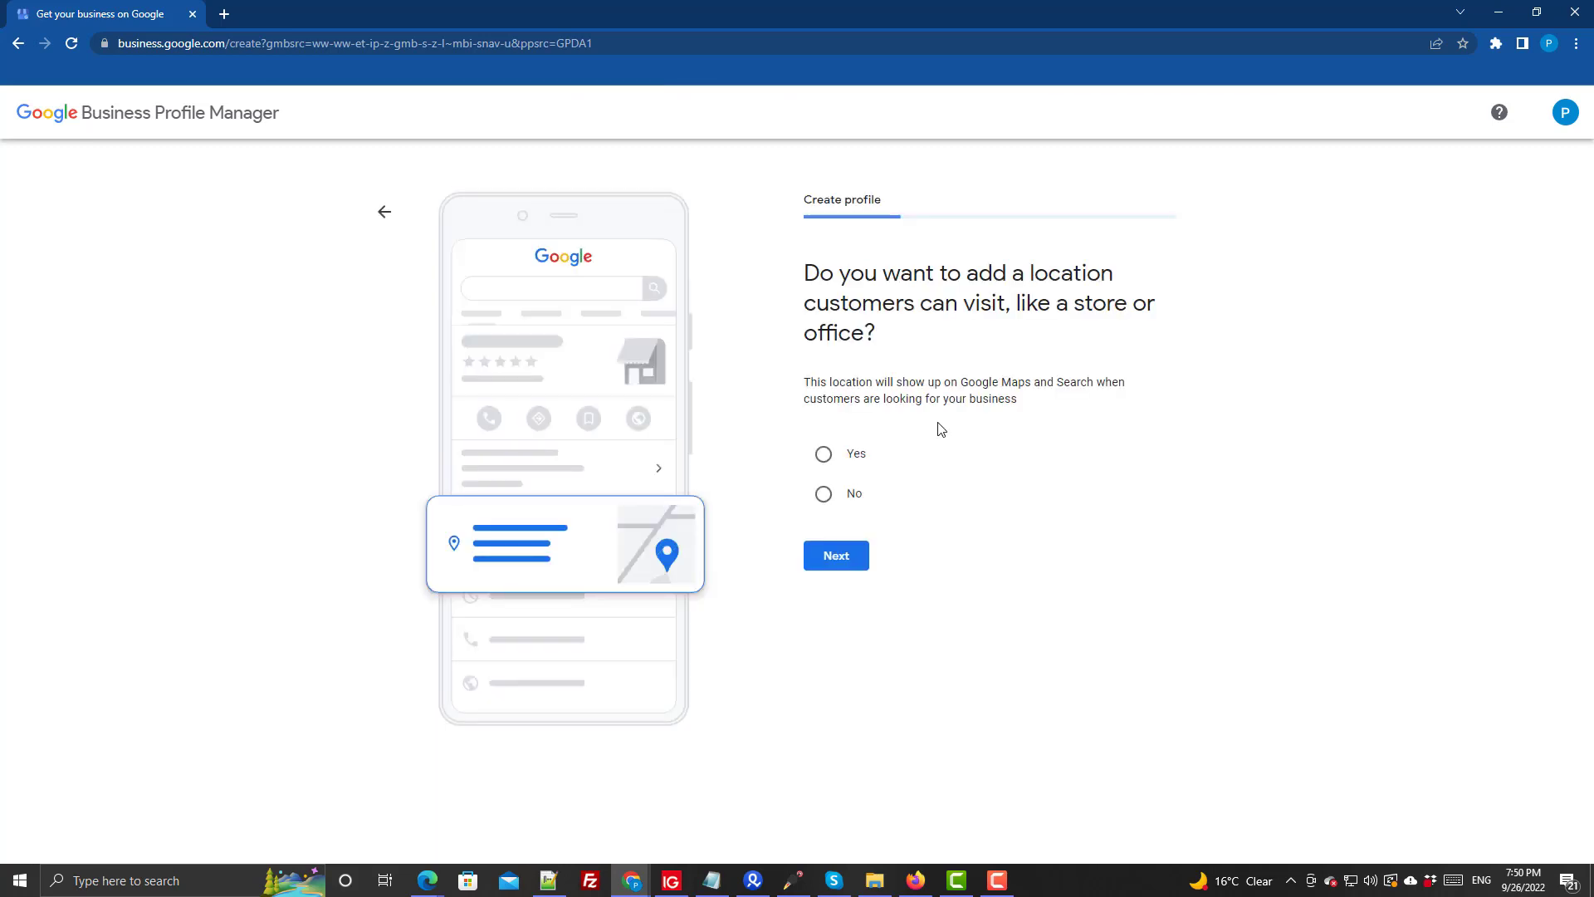
- Choose to add a location that customers can visit and continue
click(825, 495)
click(824, 453)
click(839, 558)
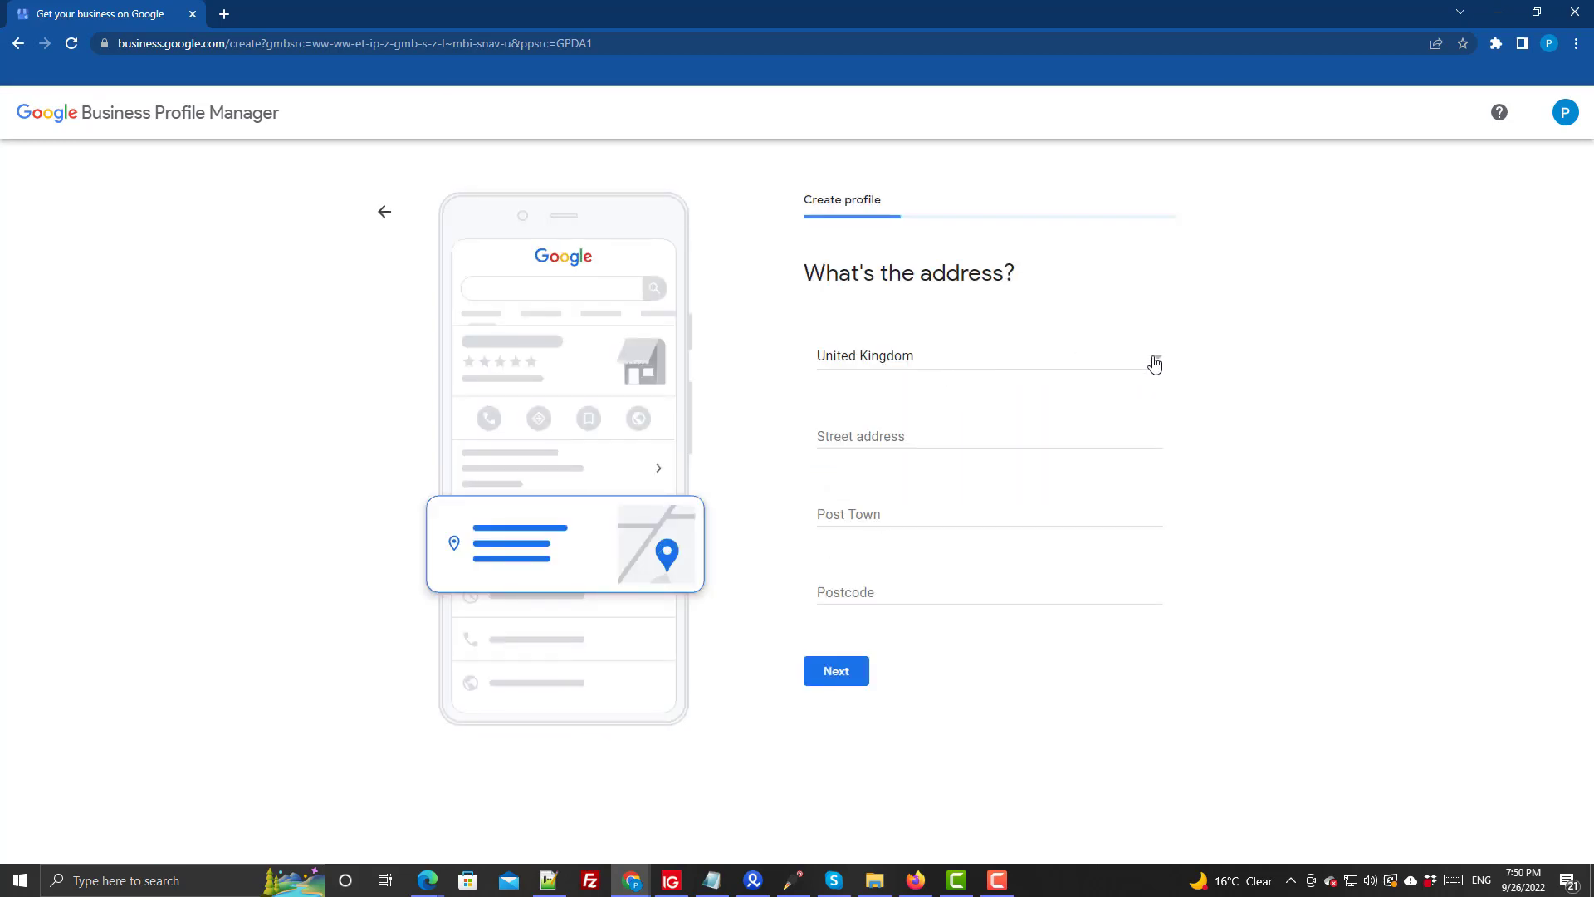
click(1153, 363)
click(898, 403)
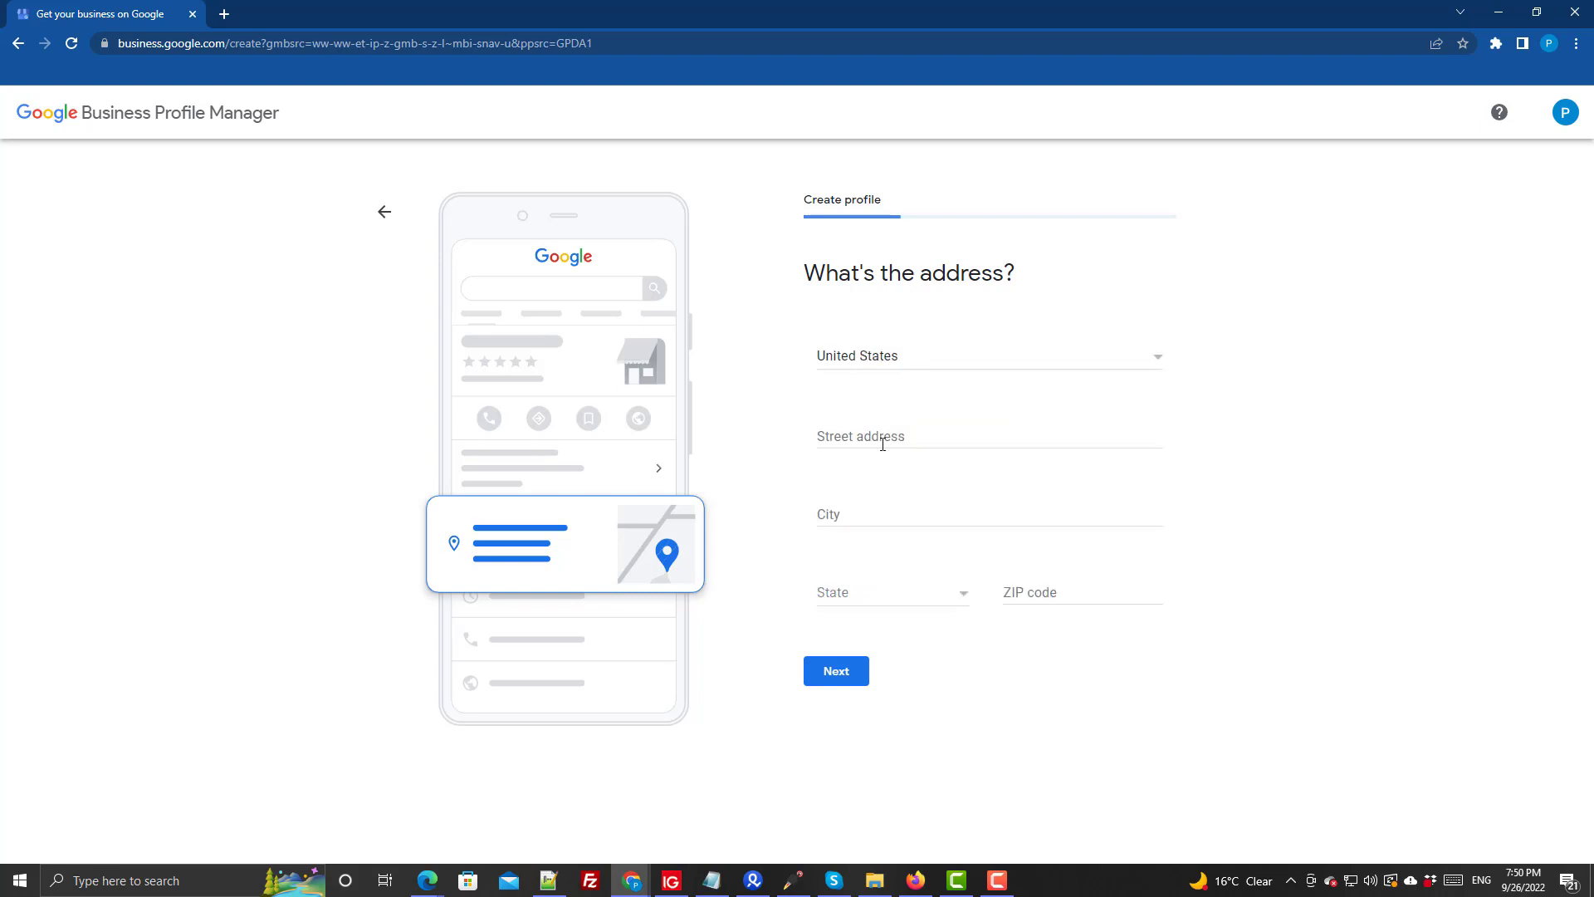
click(894, 437)
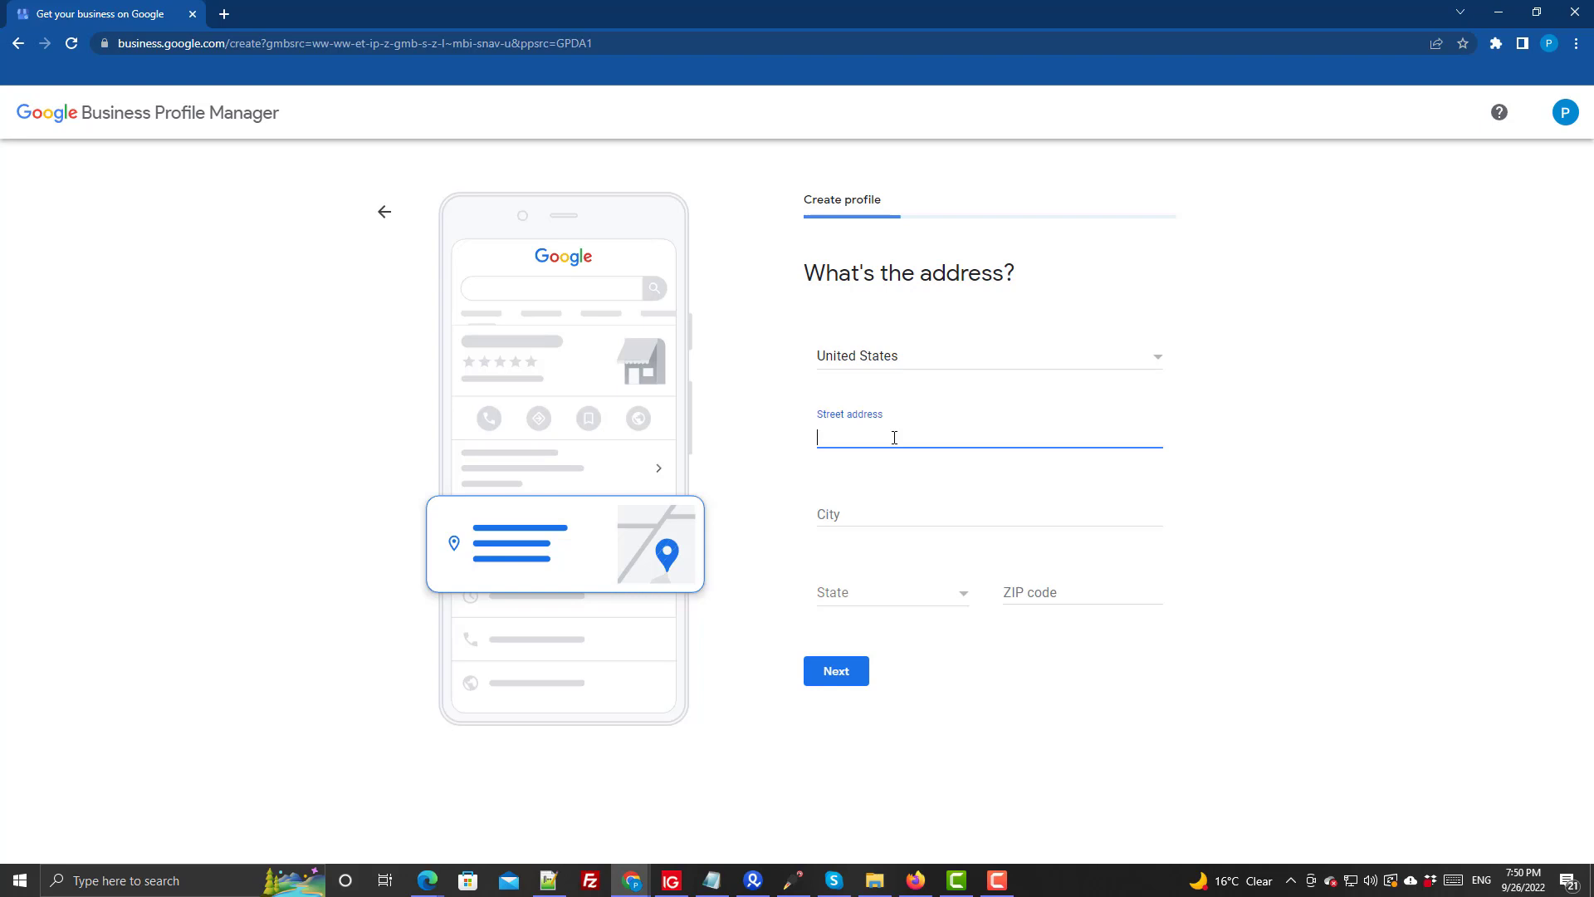
text(7658)
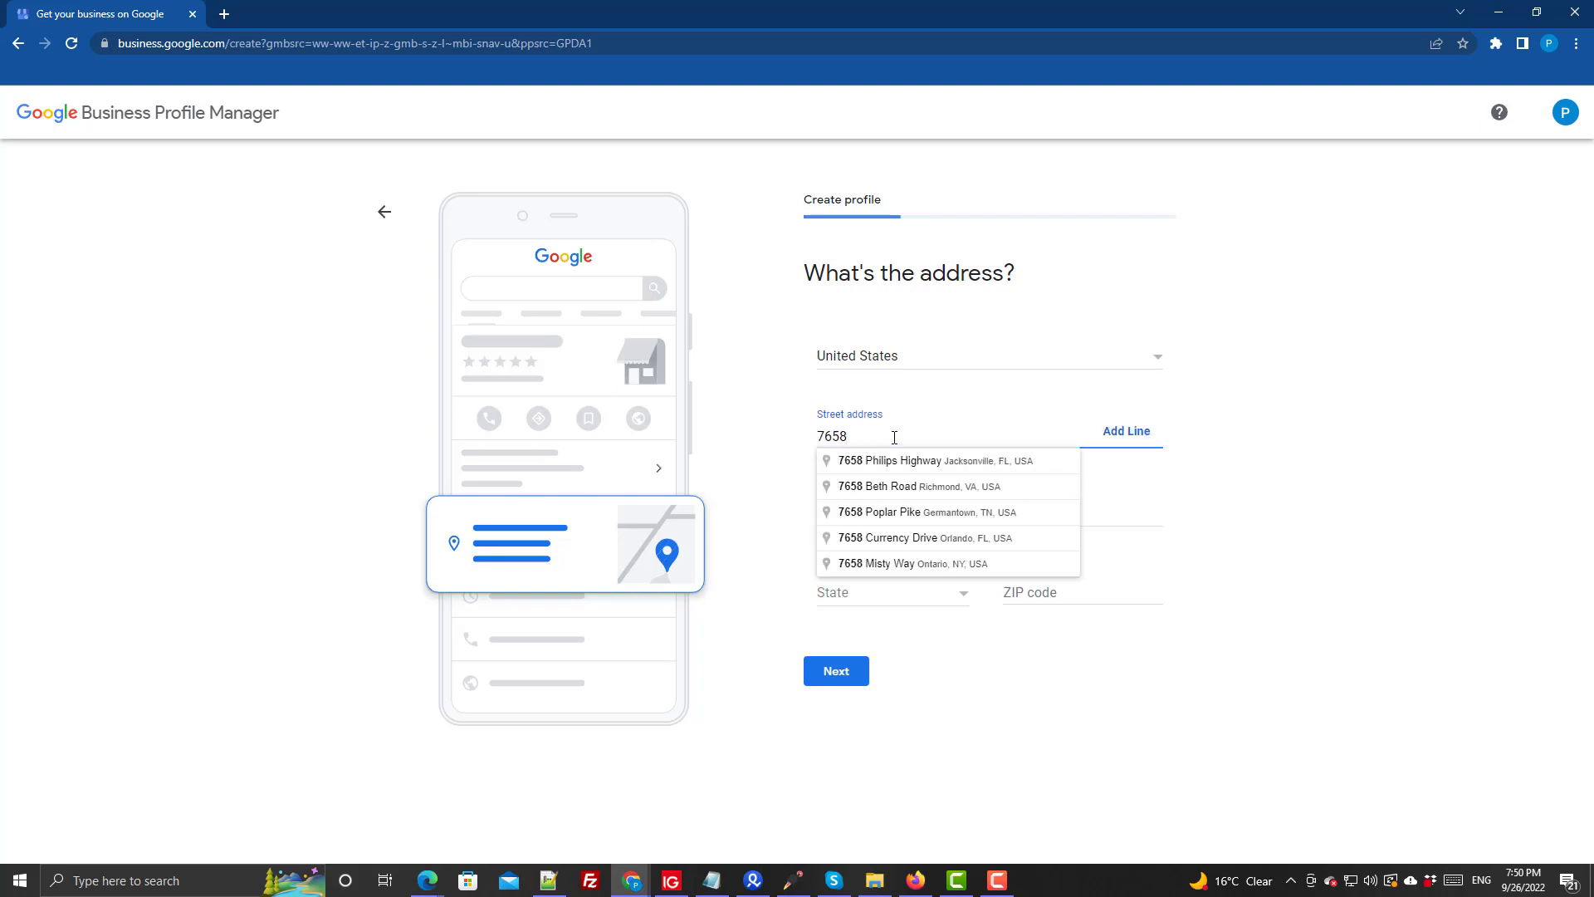
click(928, 463)
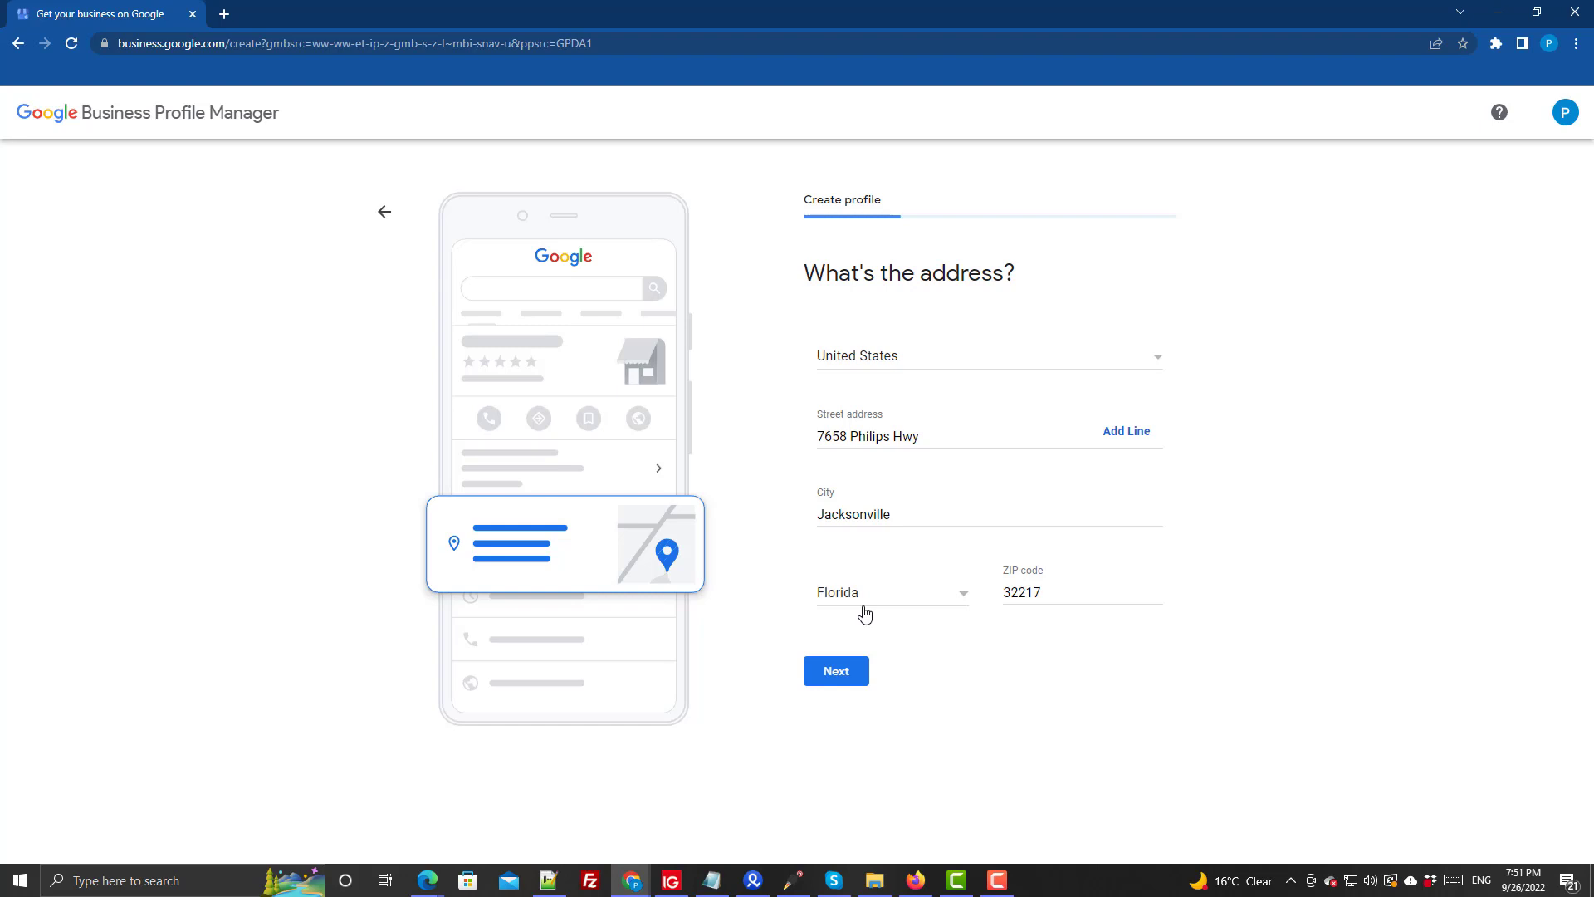
click(853, 437)
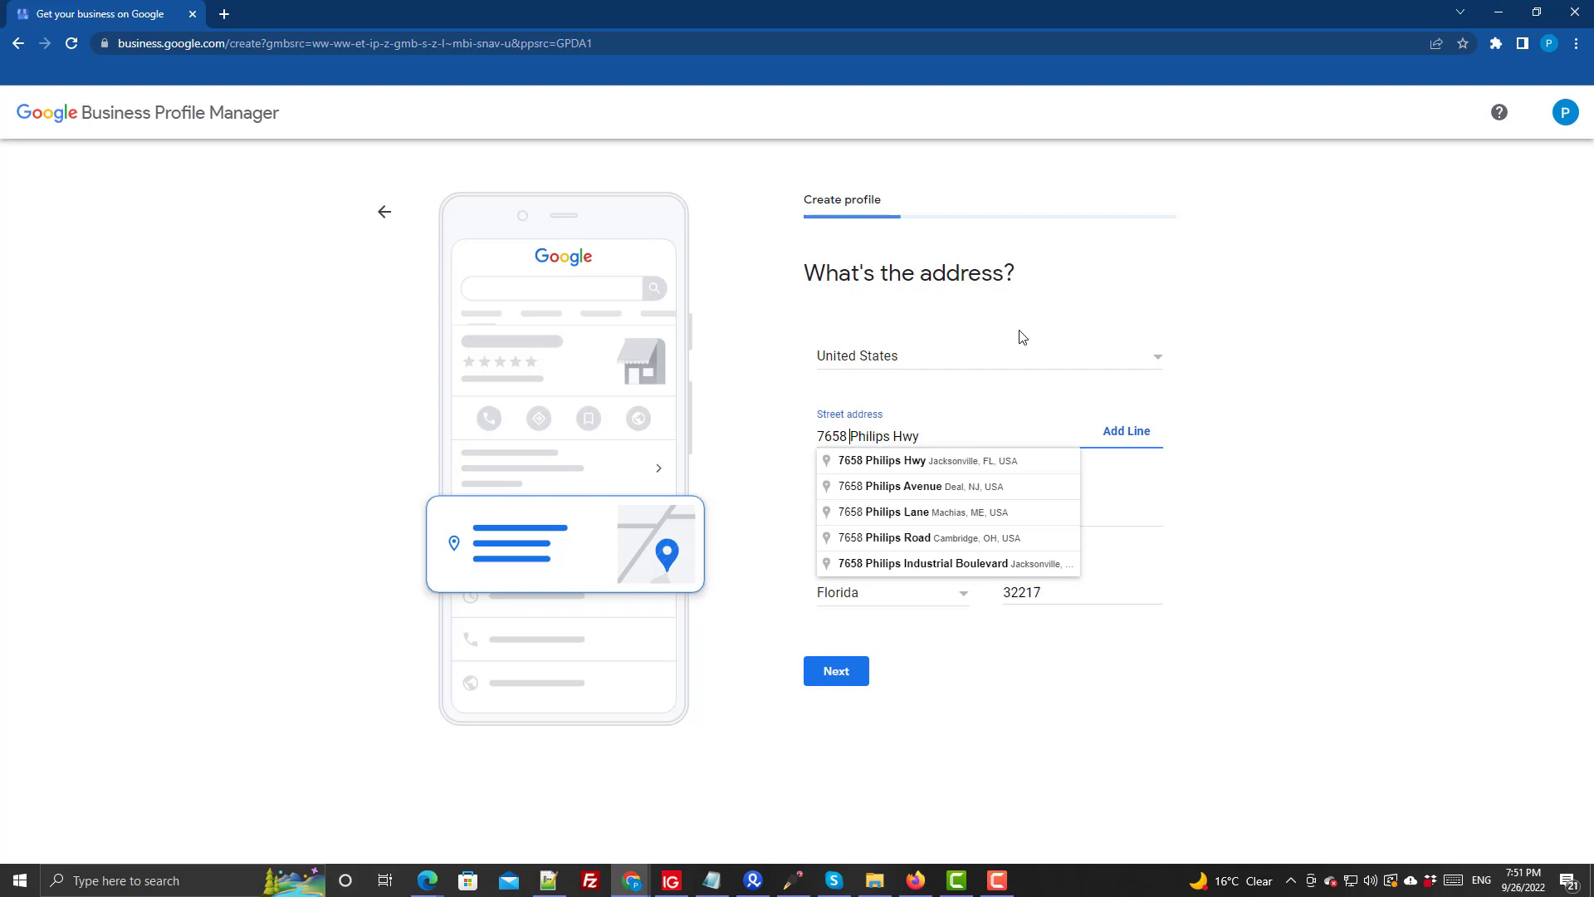
text(Ground Floo)
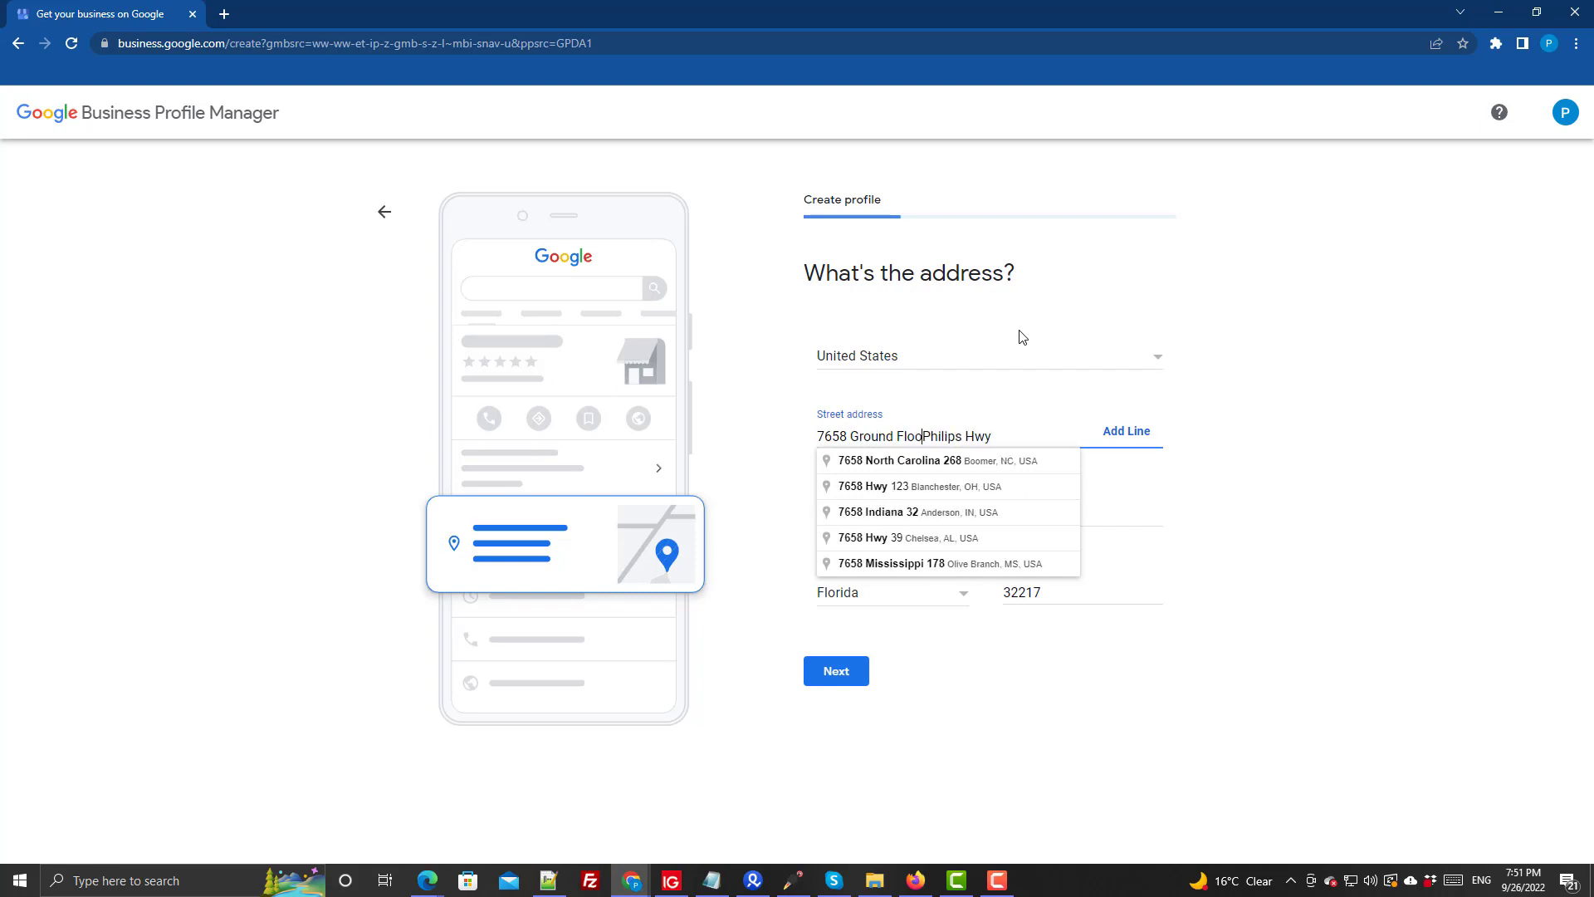
text(r))
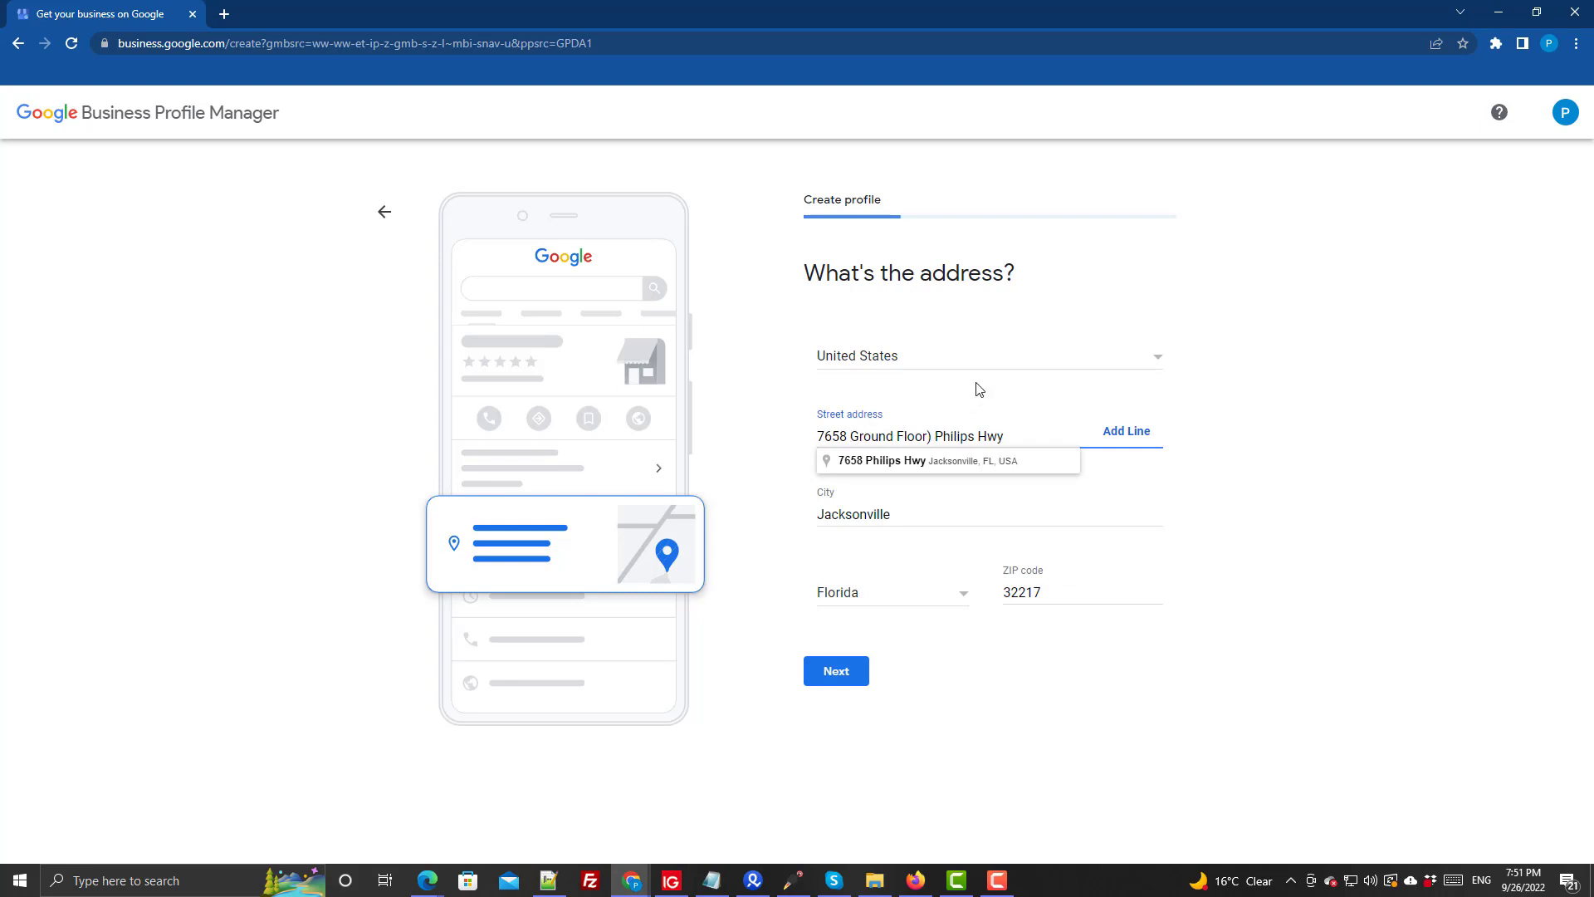
text( ()
click(1049, 321)
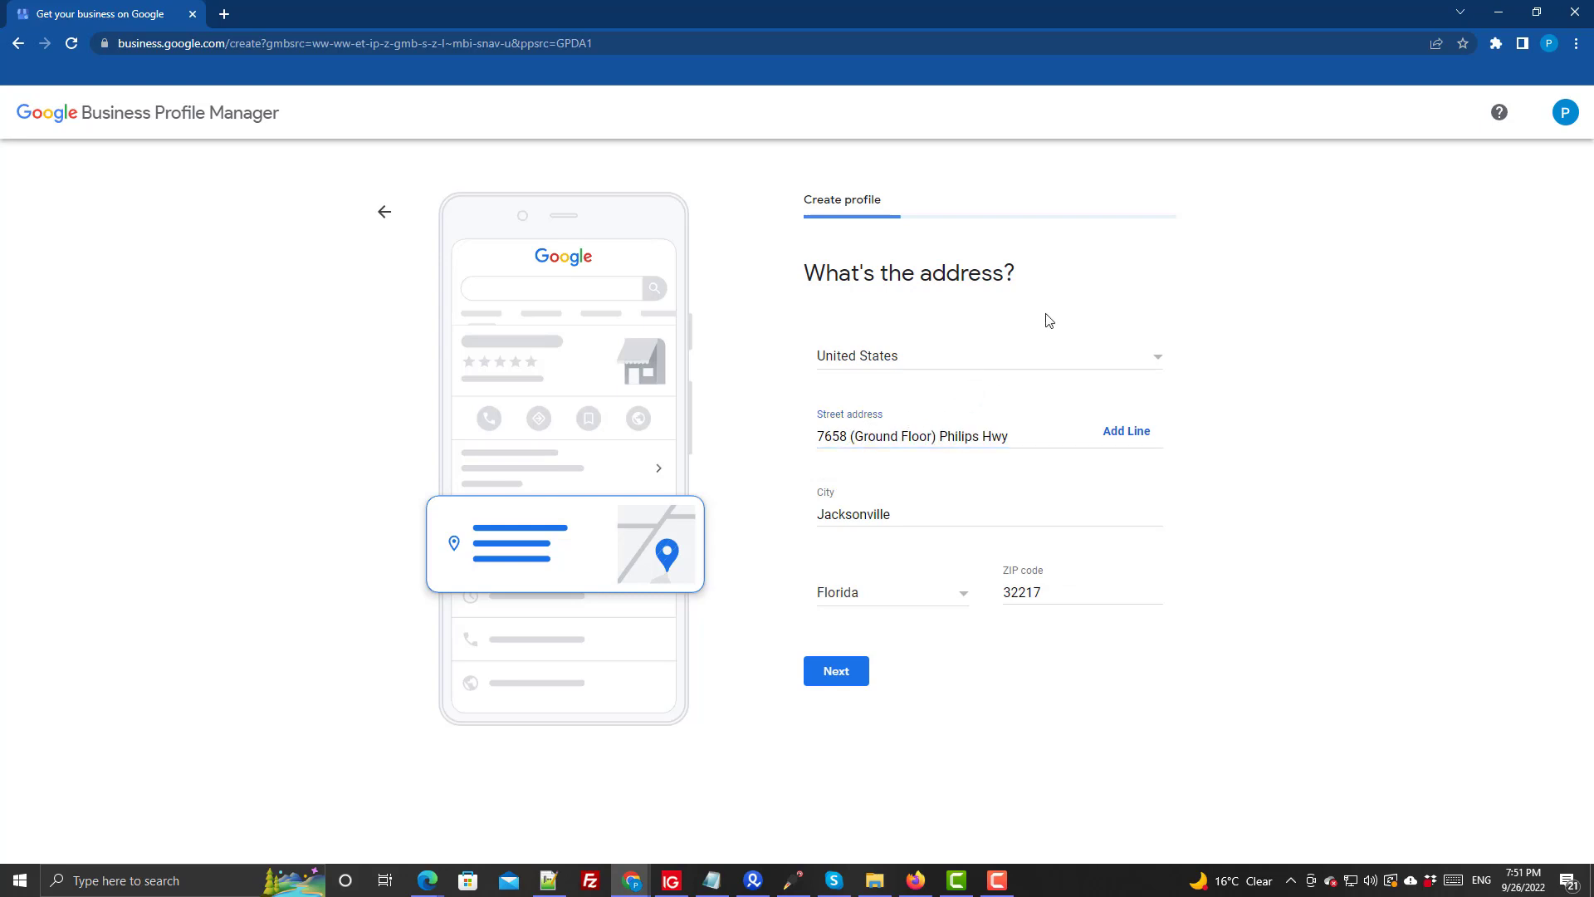
click(837, 673)
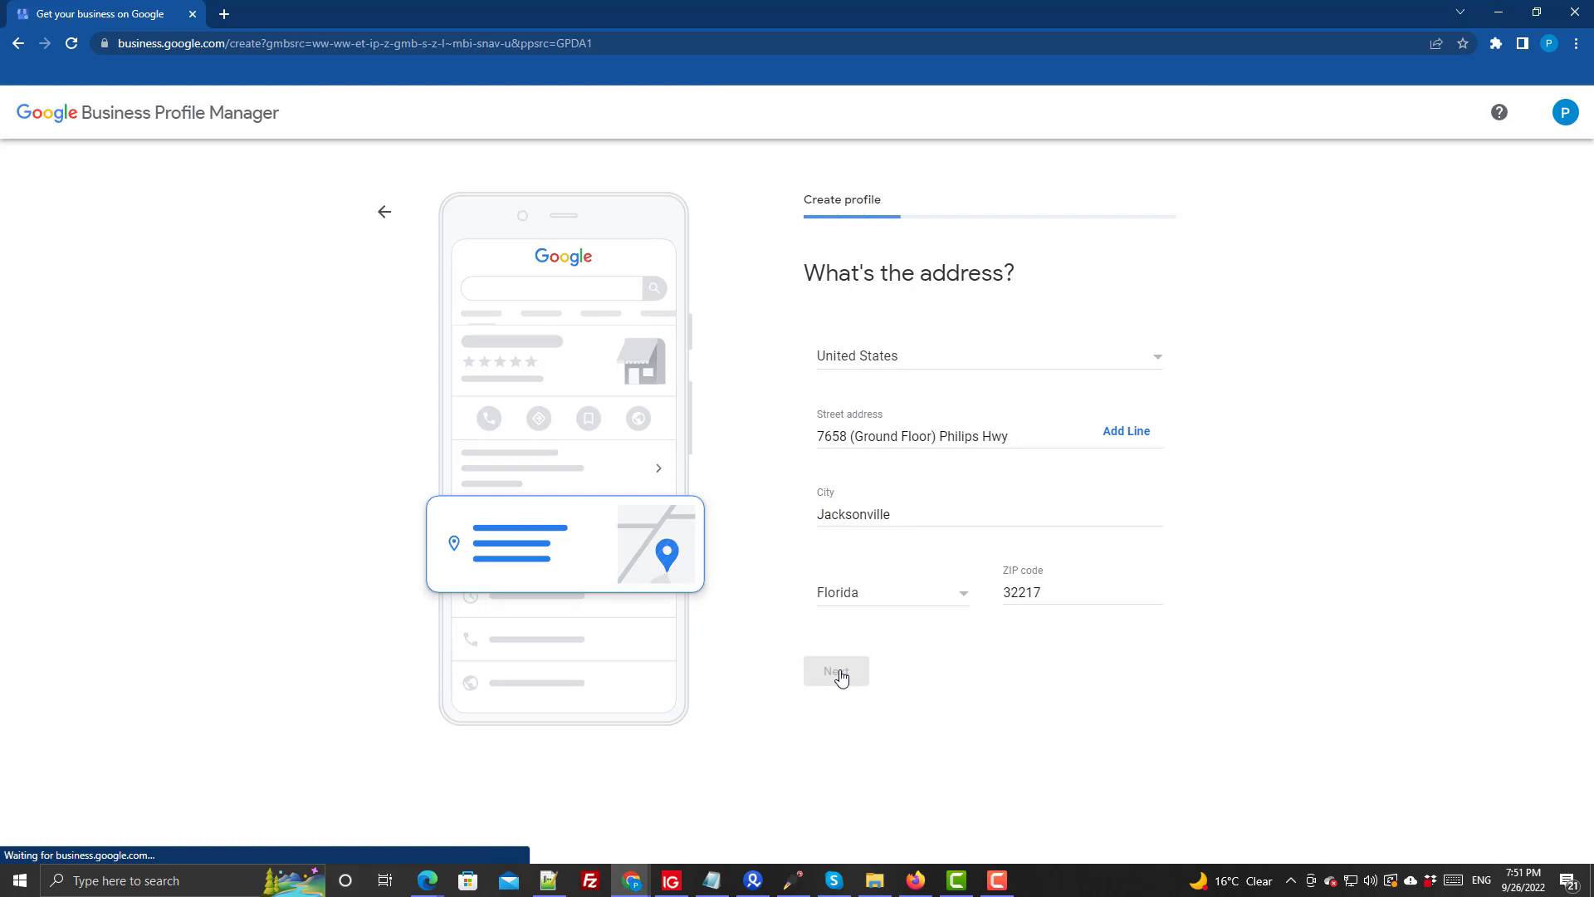
- Decline the suggested existing business, then zoom the map out to Georgia and Florida
click(825, 526)
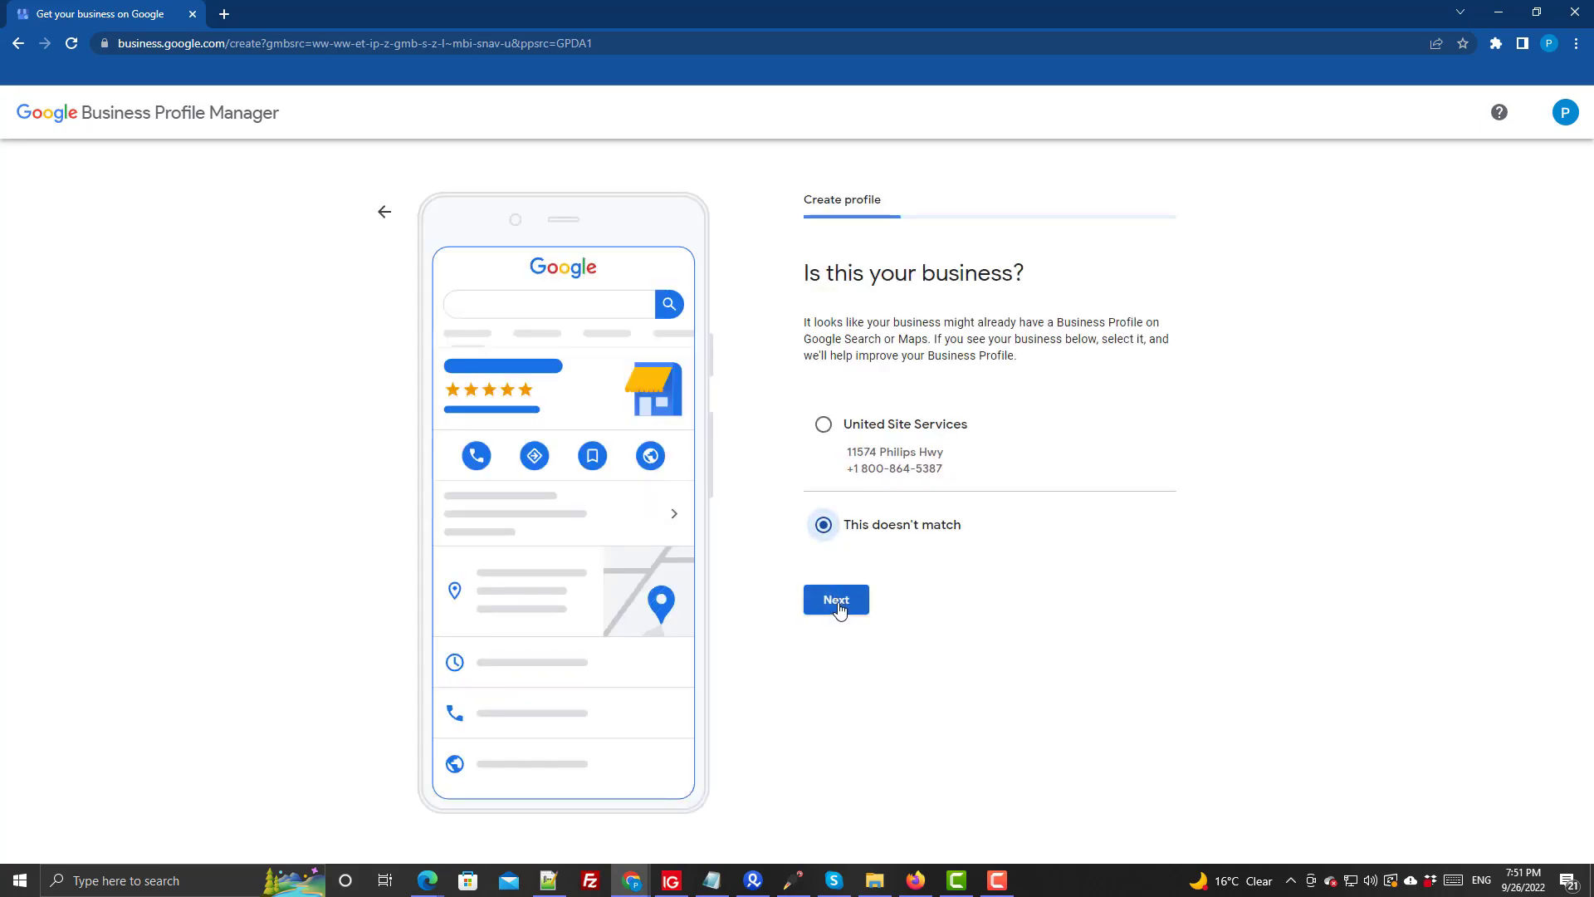
click(838, 604)
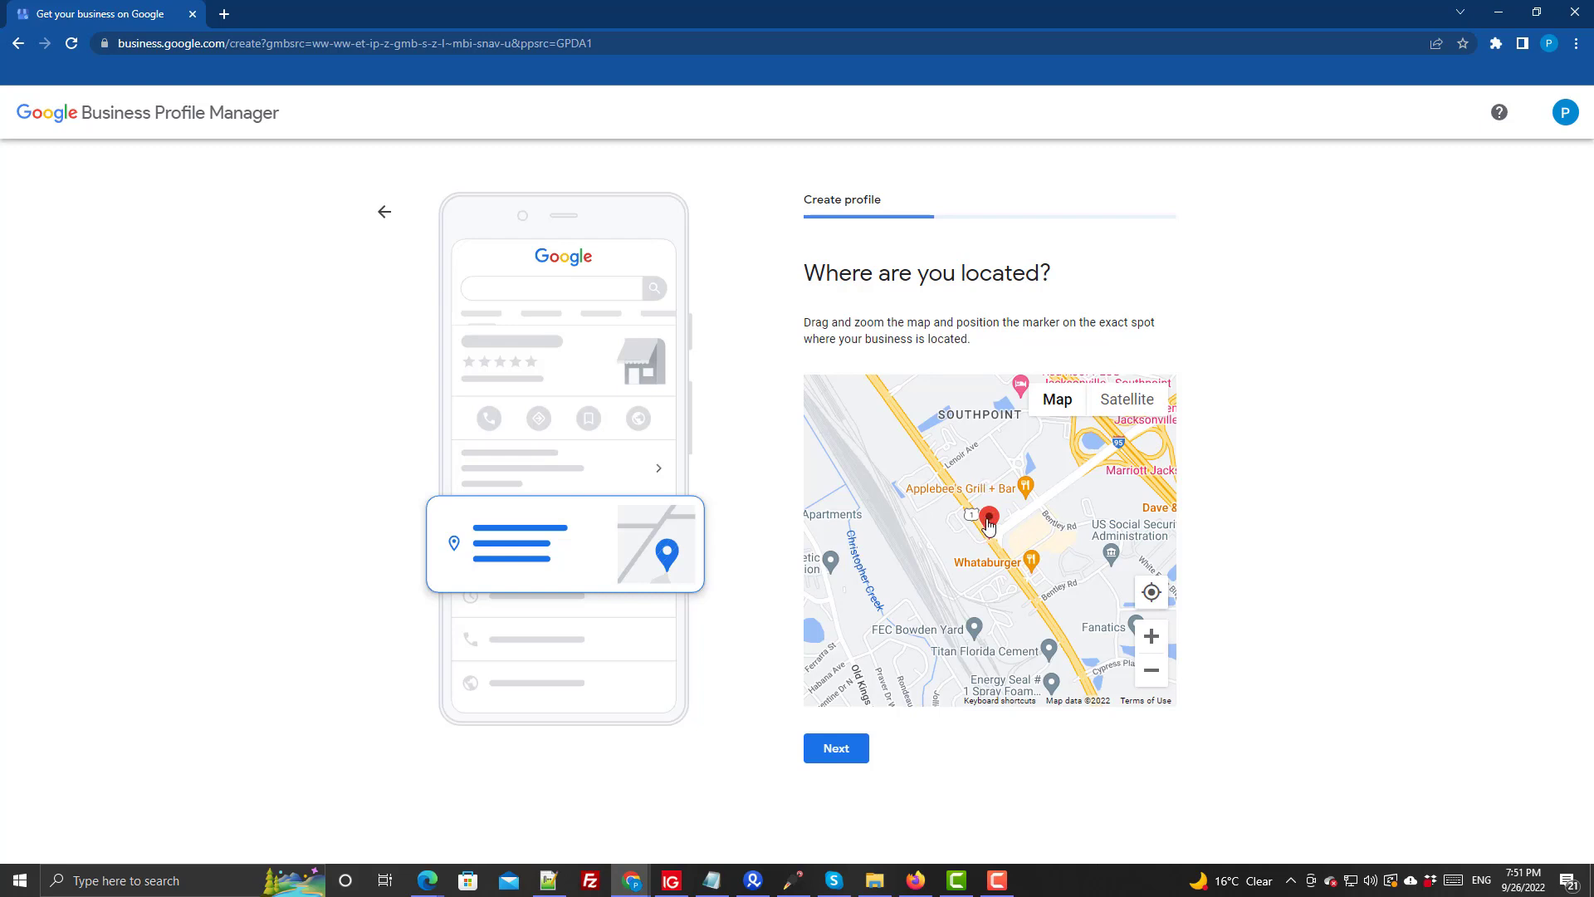
click(1152, 670)
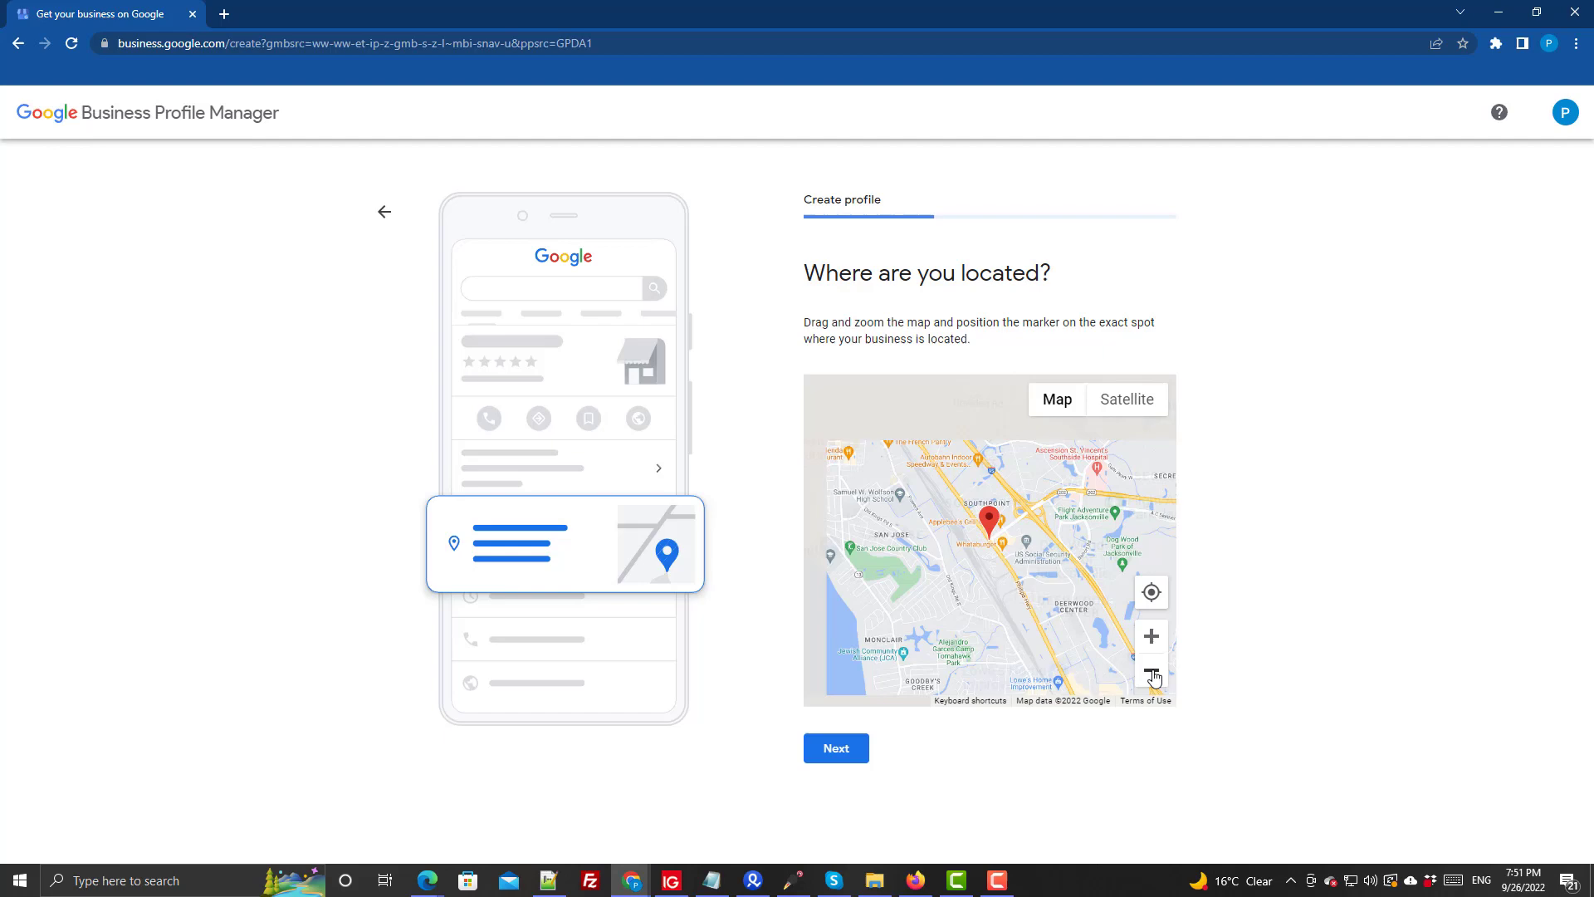
click(1152, 673)
click(1152, 673)
click(1152, 673)
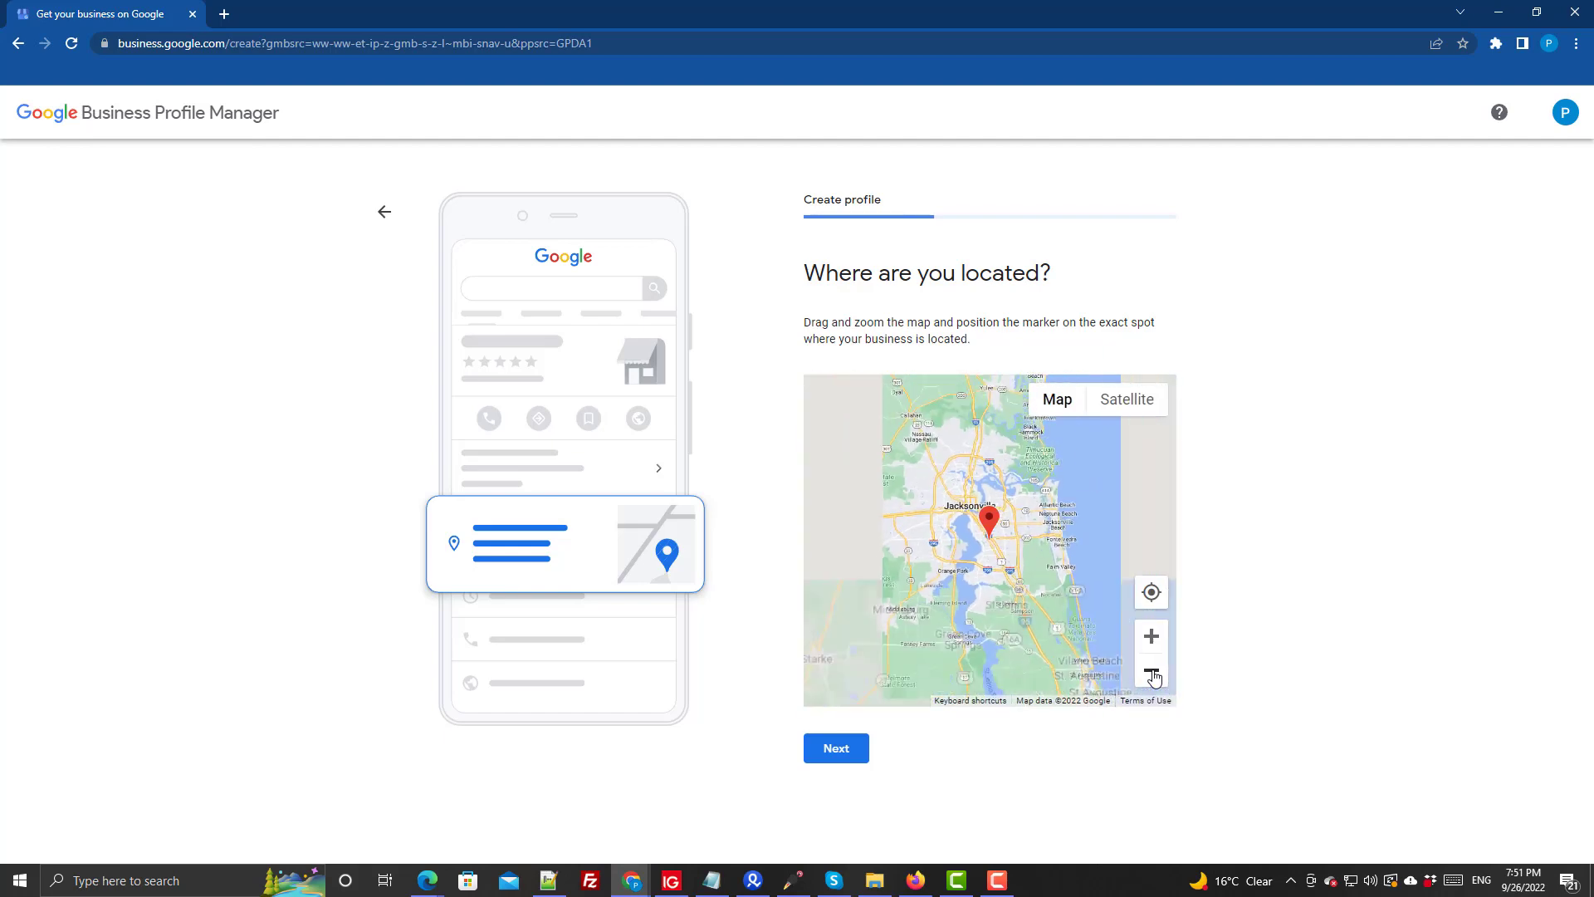
click(1151, 673)
click(1152, 673)
click(1152, 673)
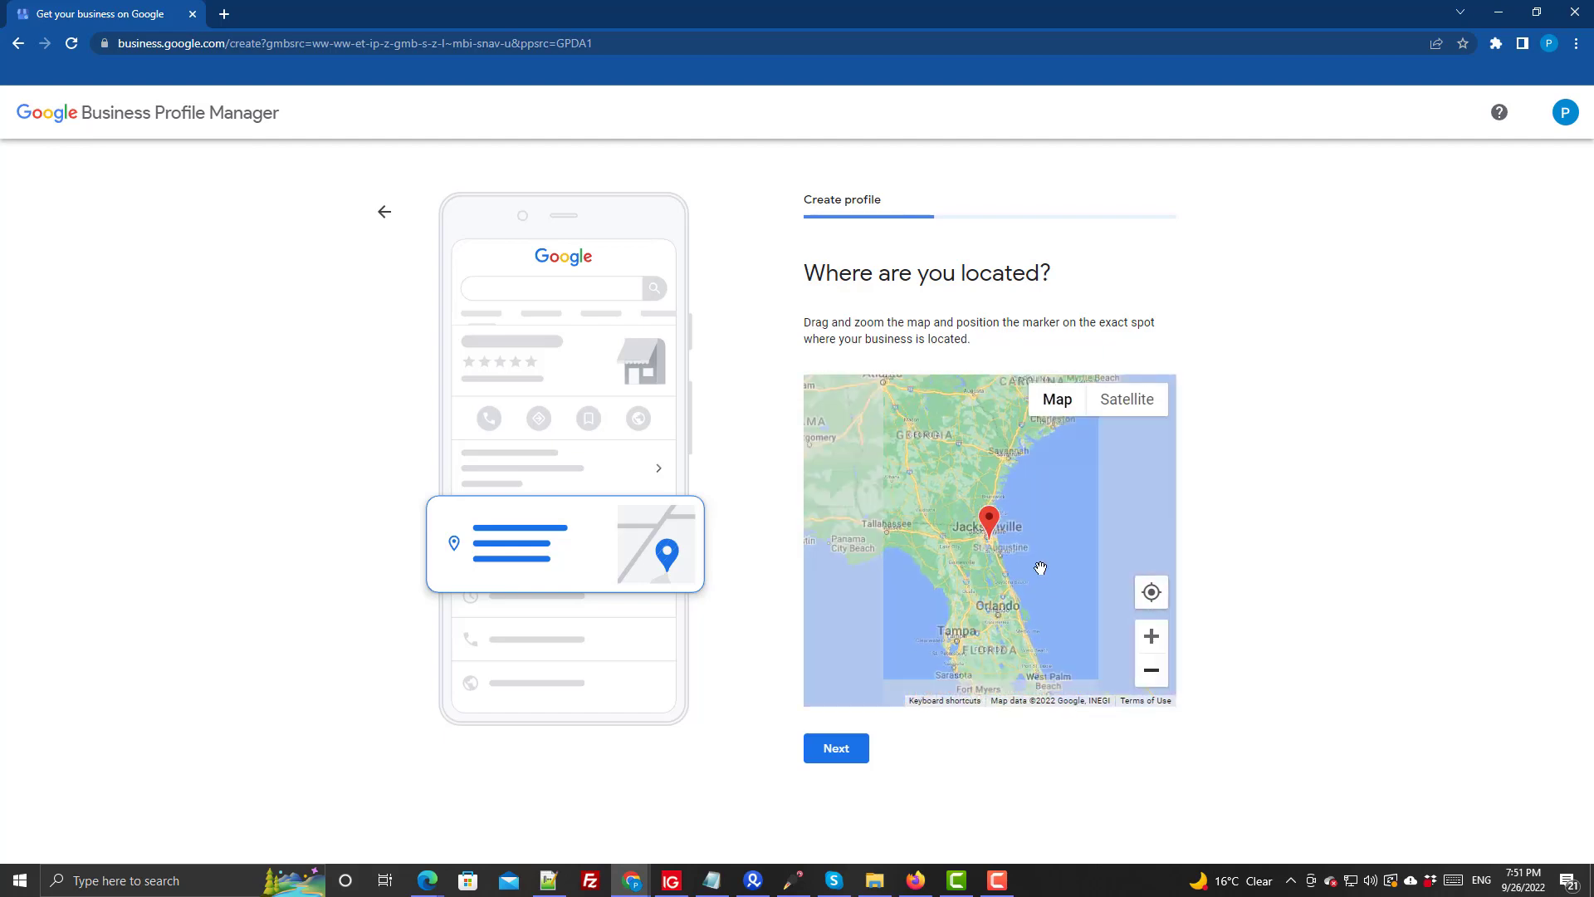
- Drag the location marker north up the East Coast into New England
mouse_move(989, 516)
mouse_down()
mouse_move(1000, 445)
mouse_move(1023, 662)
mouse_move(987, 582)
mouse_move(1050, 467)
mouse_up()
drag(1096, 530, 1011, 625)
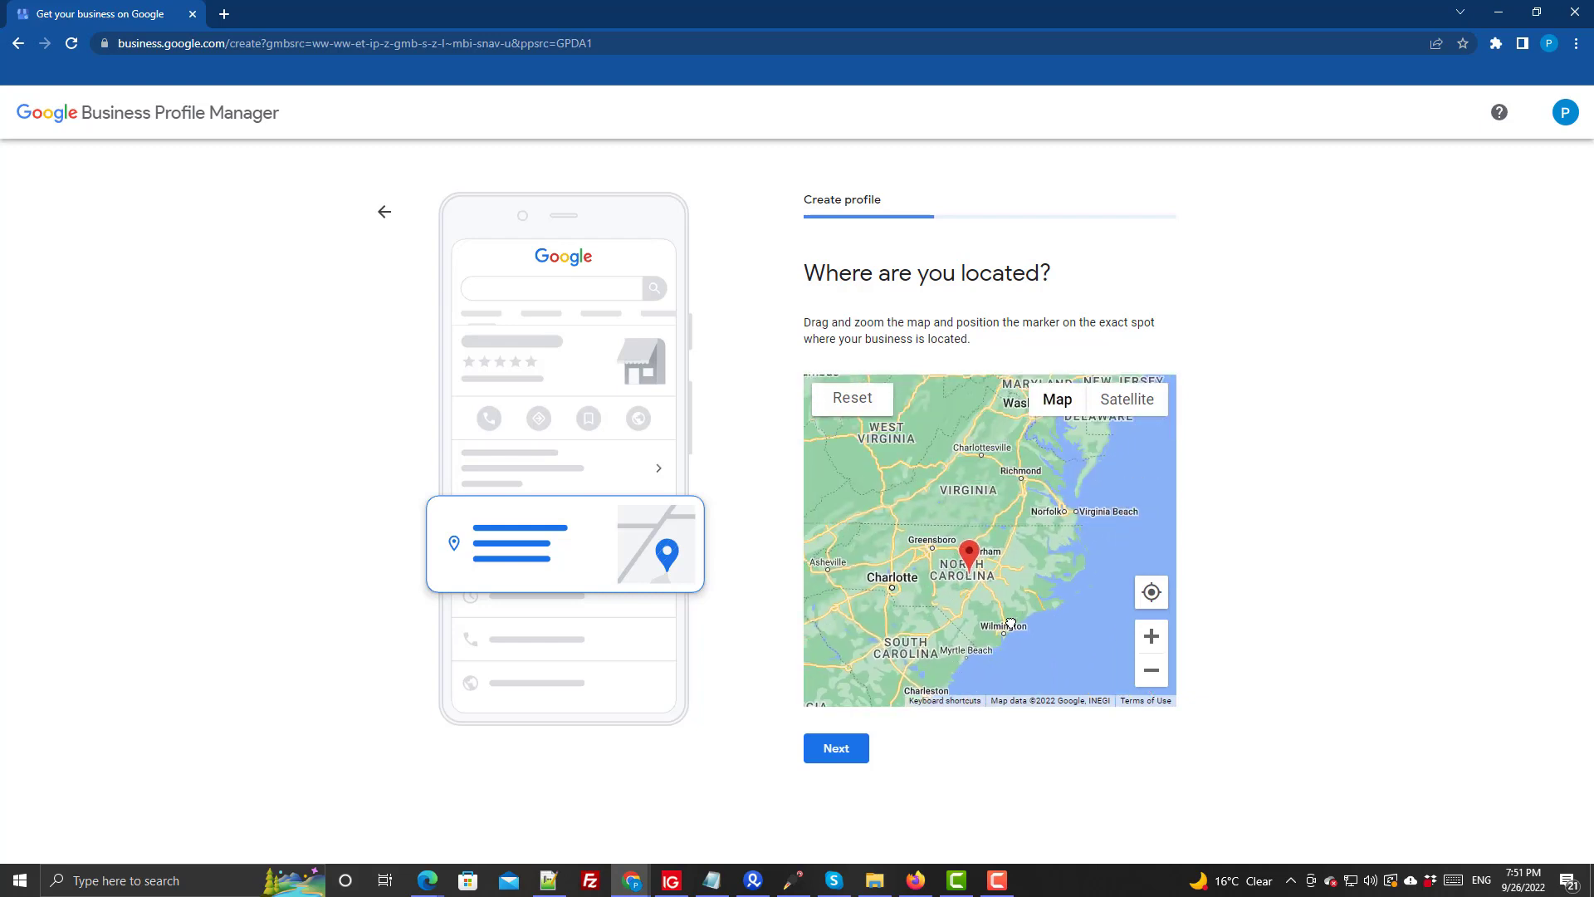
mouse_move(957, 567)
mouse_down()
mouse_move(994, 491)
mouse_move(1000, 650)
mouse_up()
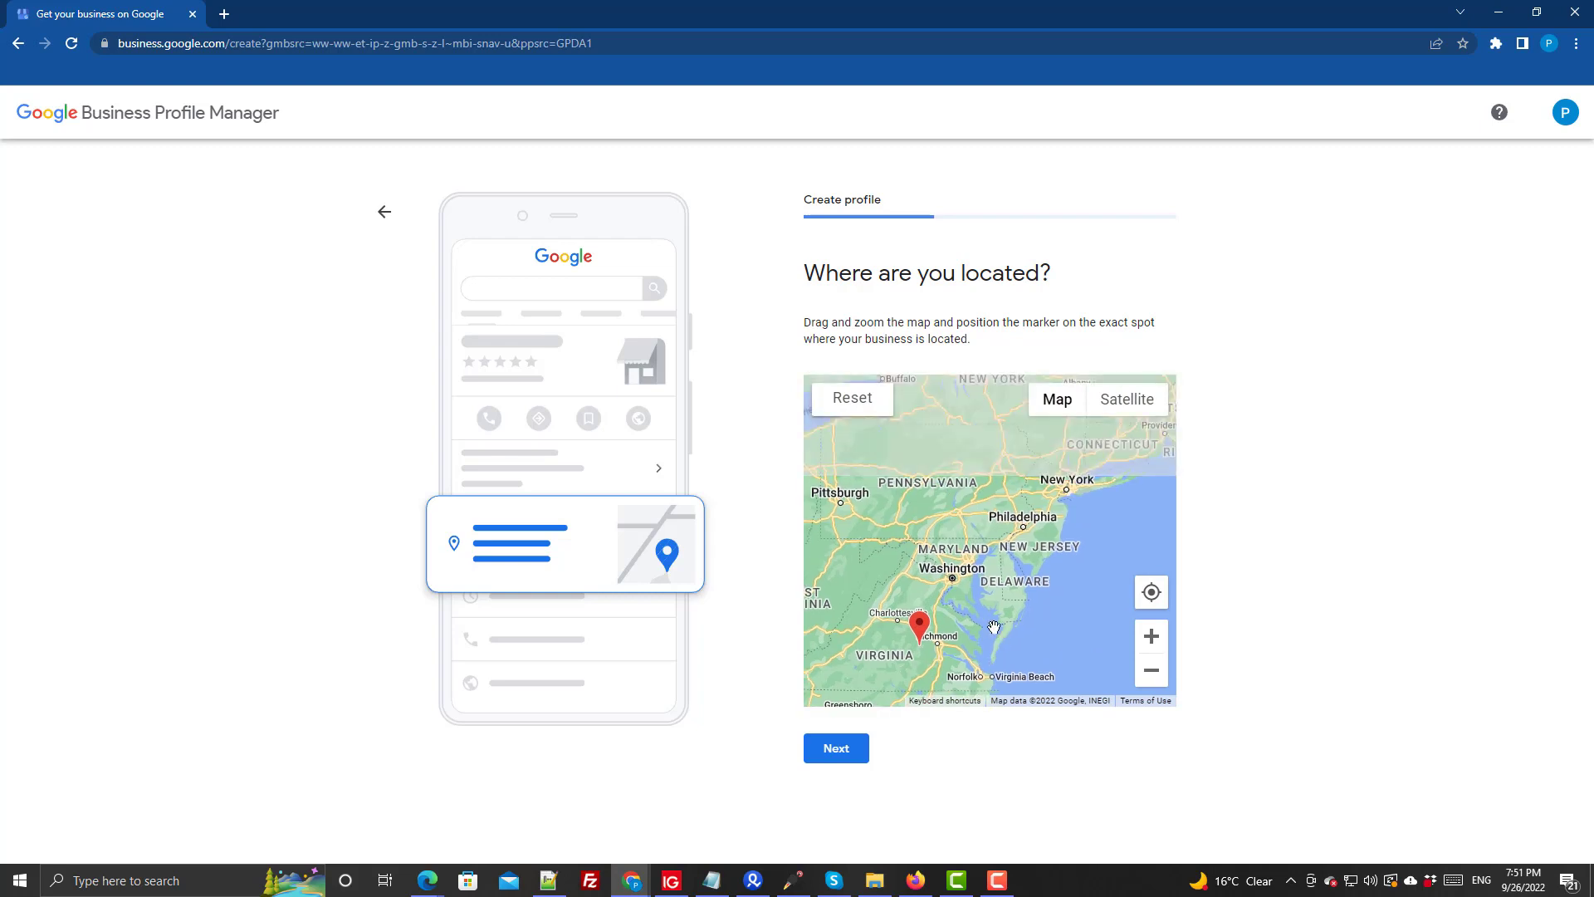
click(1071, 465)
mouse_move(1088, 479)
mouse_down()
mouse_move(894, 598)
mouse_move(982, 519)
mouse_up()
- Zoom in around Boston until the marker sits near Chelsea and Cambridge
click(1151, 639)
click(1151, 634)
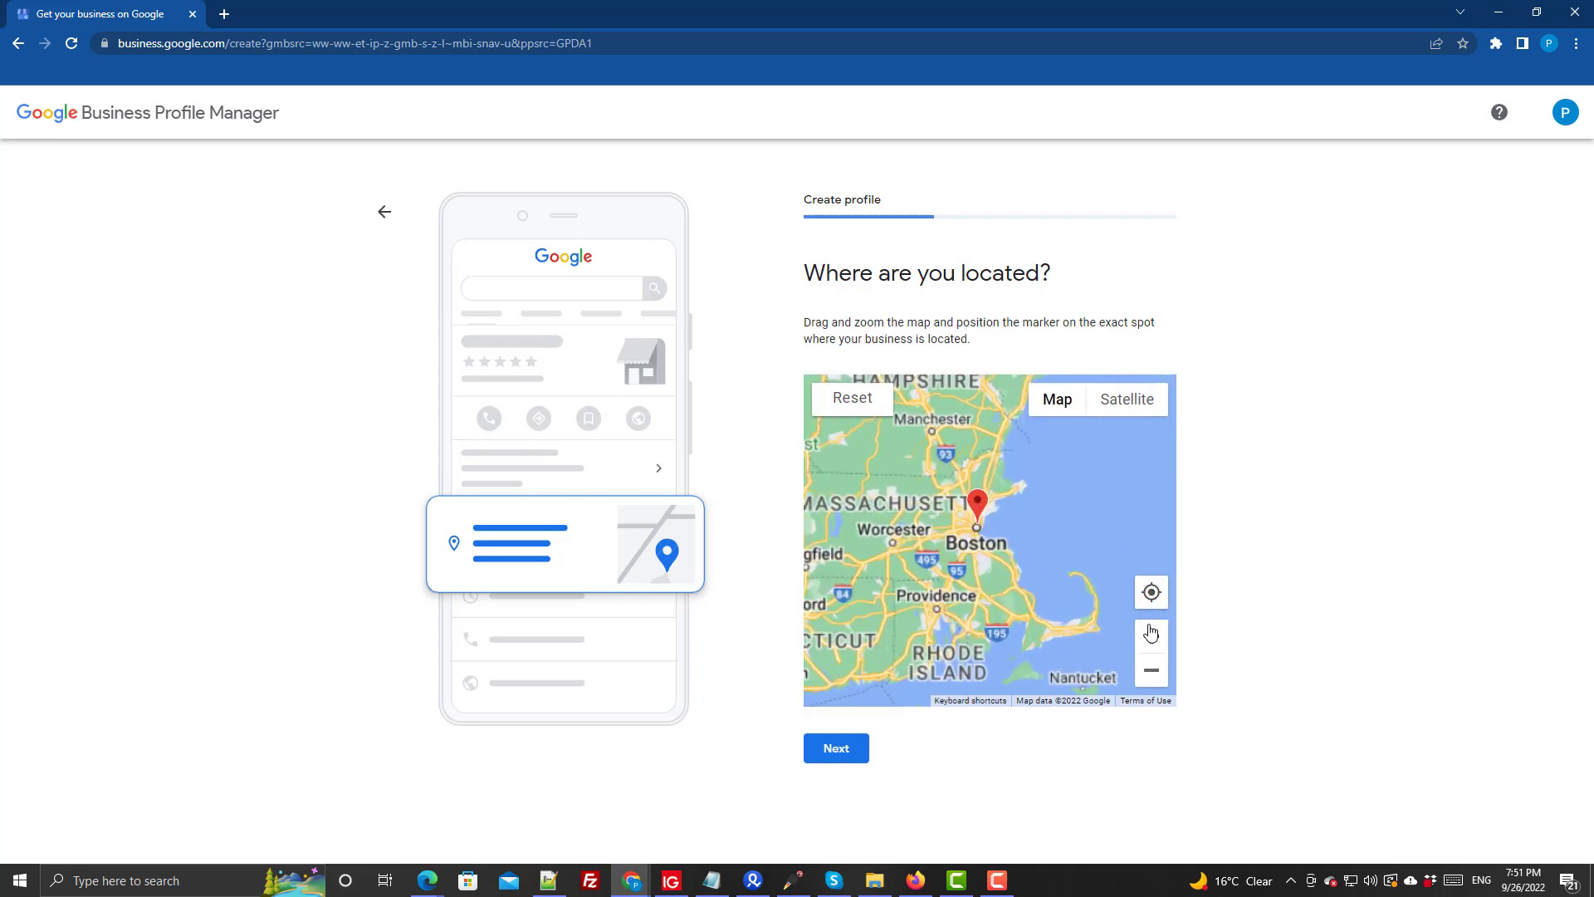
click(1151, 634)
click(1151, 634)
click(1151, 634)
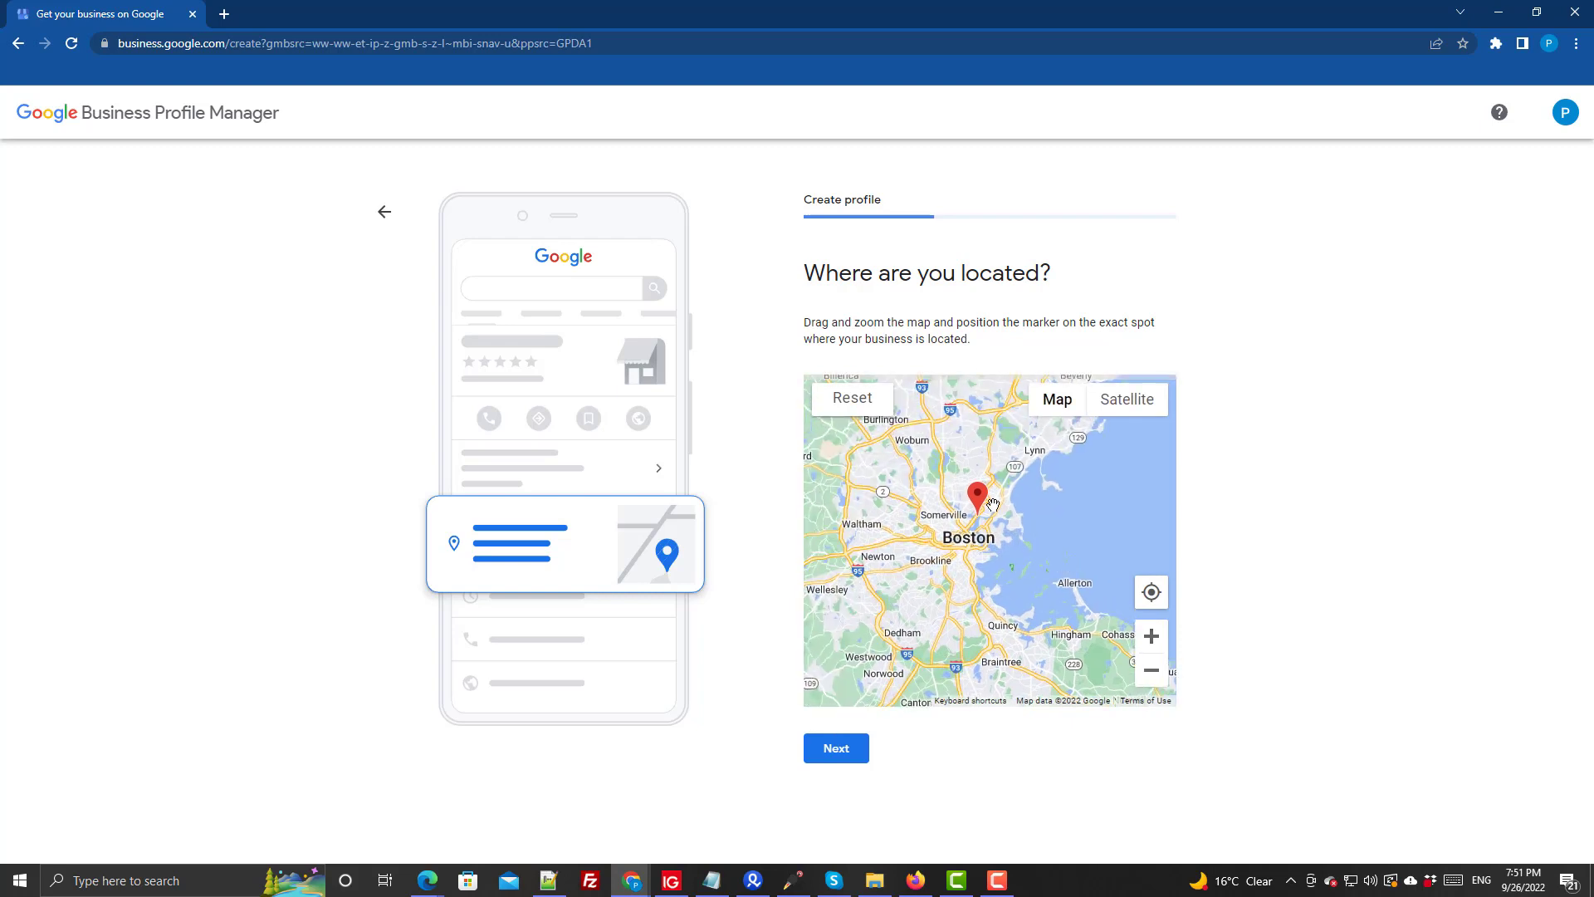
click(1151, 636)
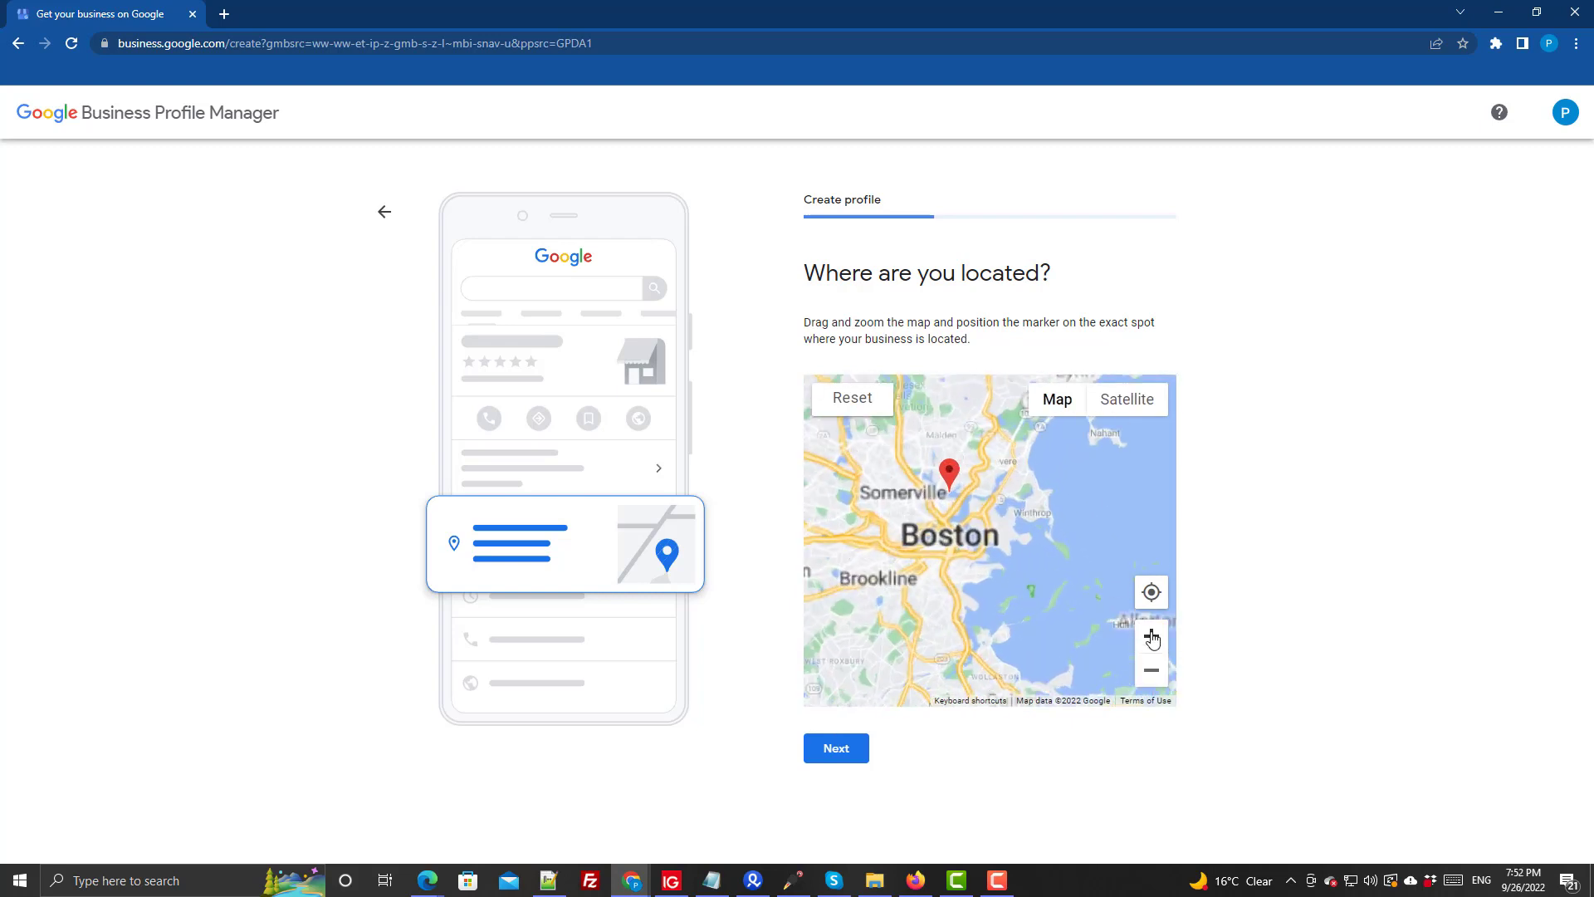
click(1151, 636)
drag(1009, 494, 1116, 562)
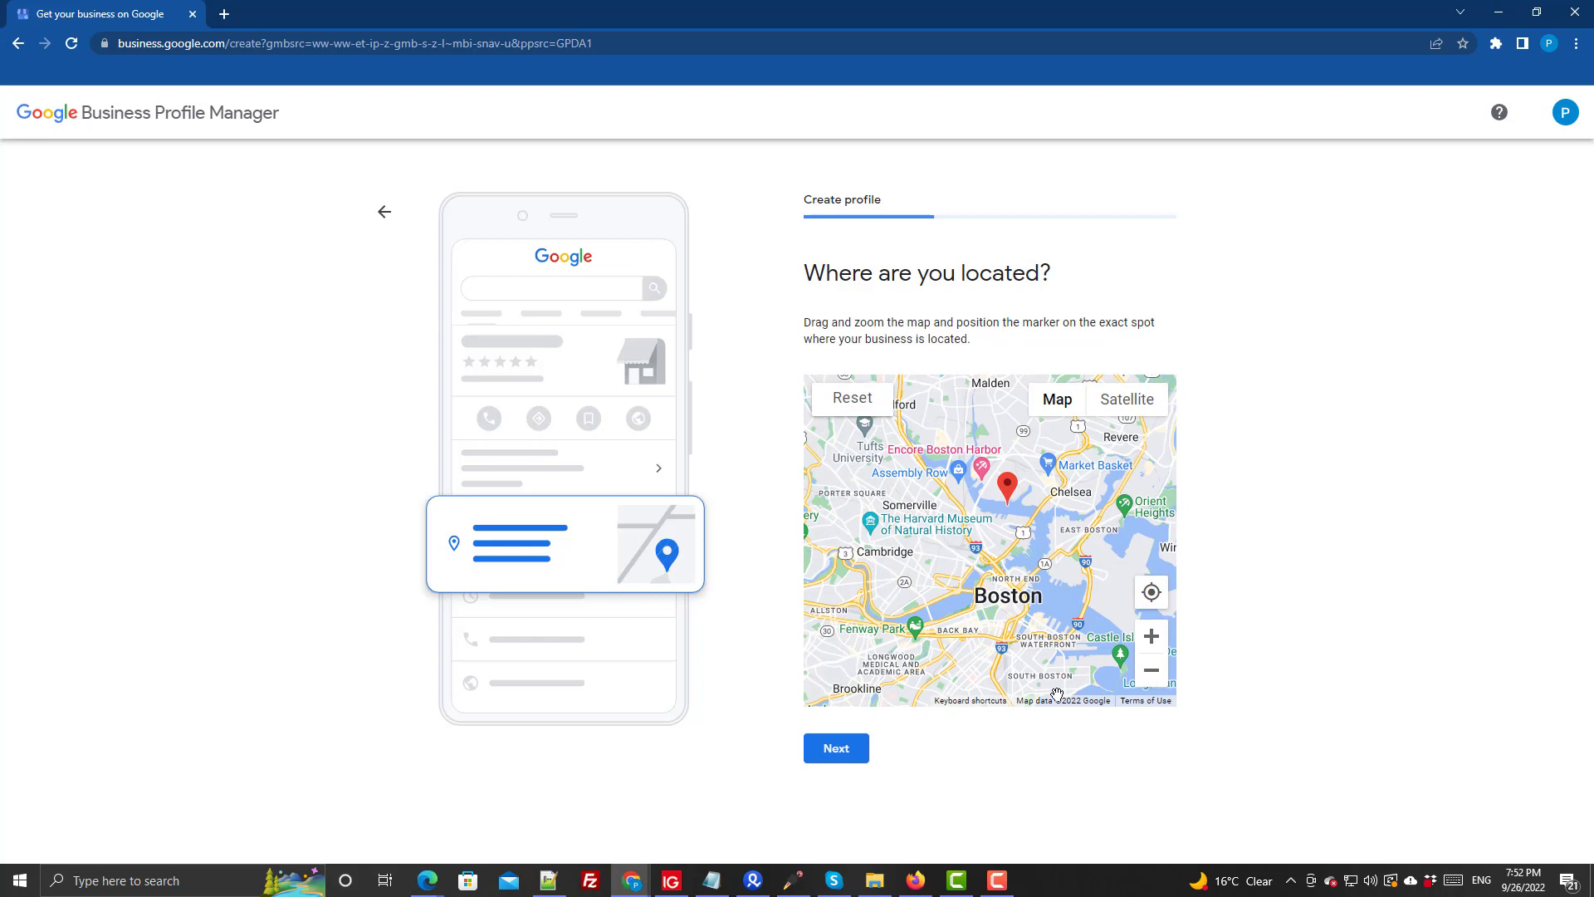
mouse_move(631, 881)
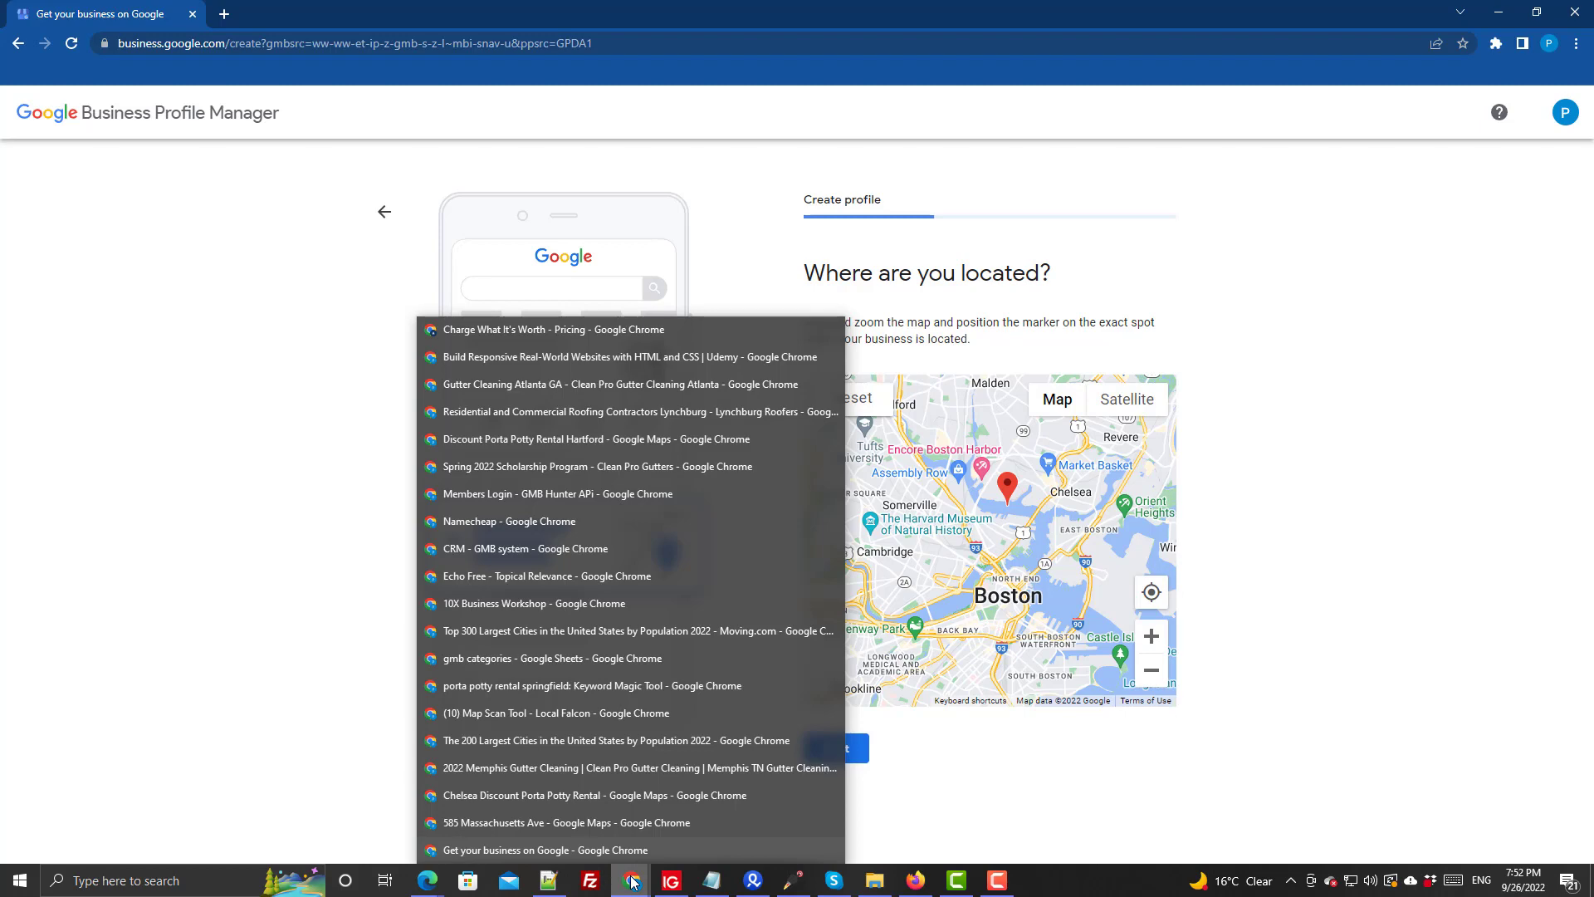
click(612, 795)
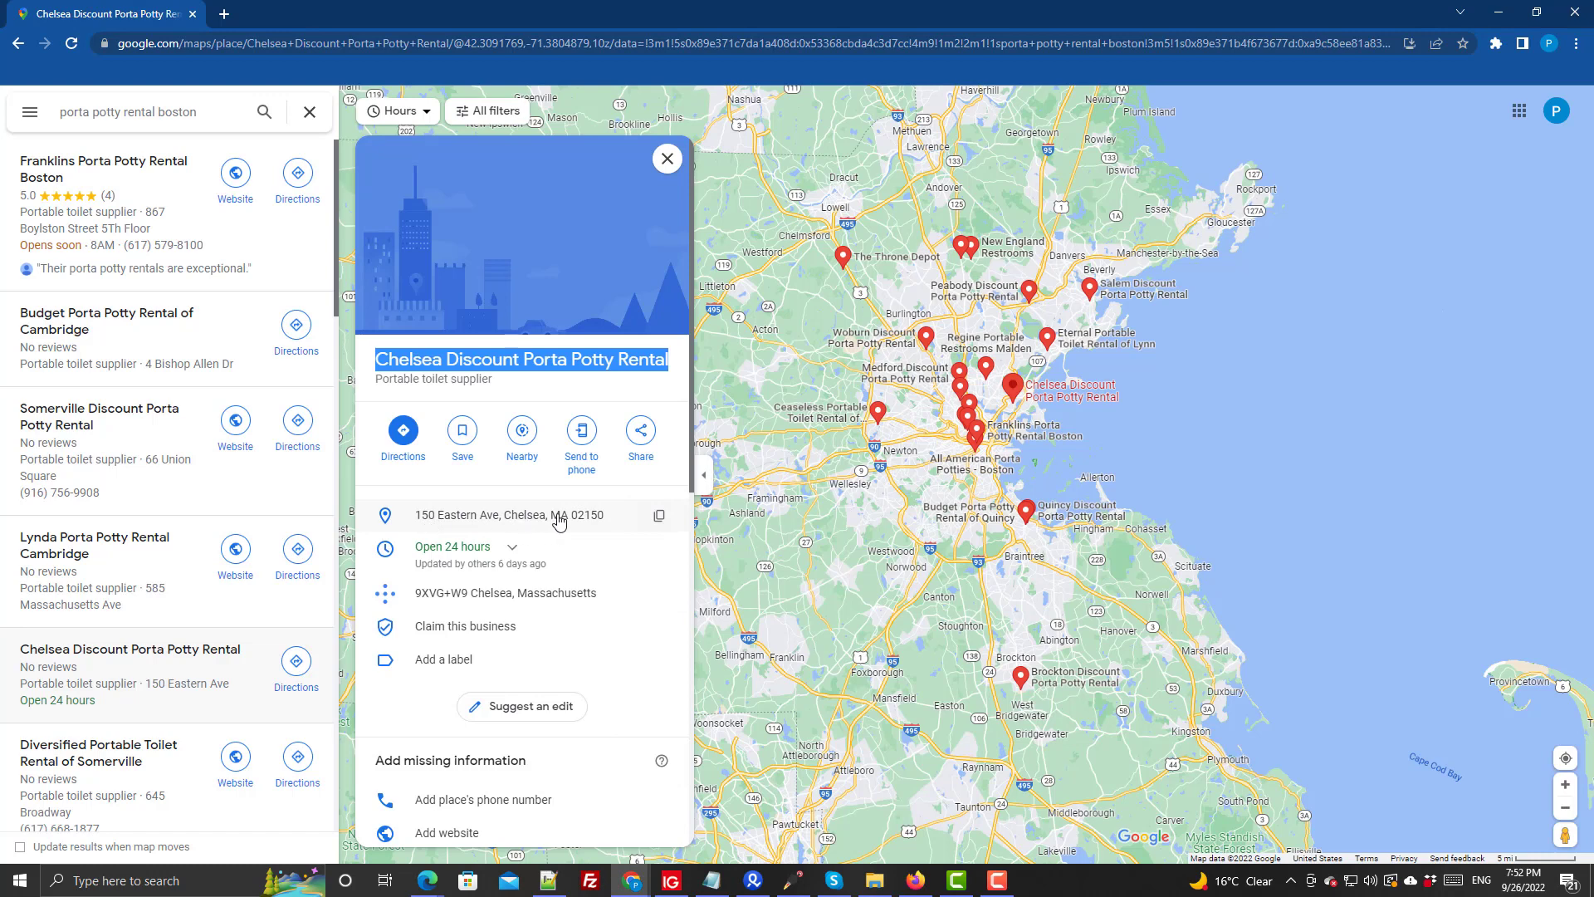
click(661, 519)
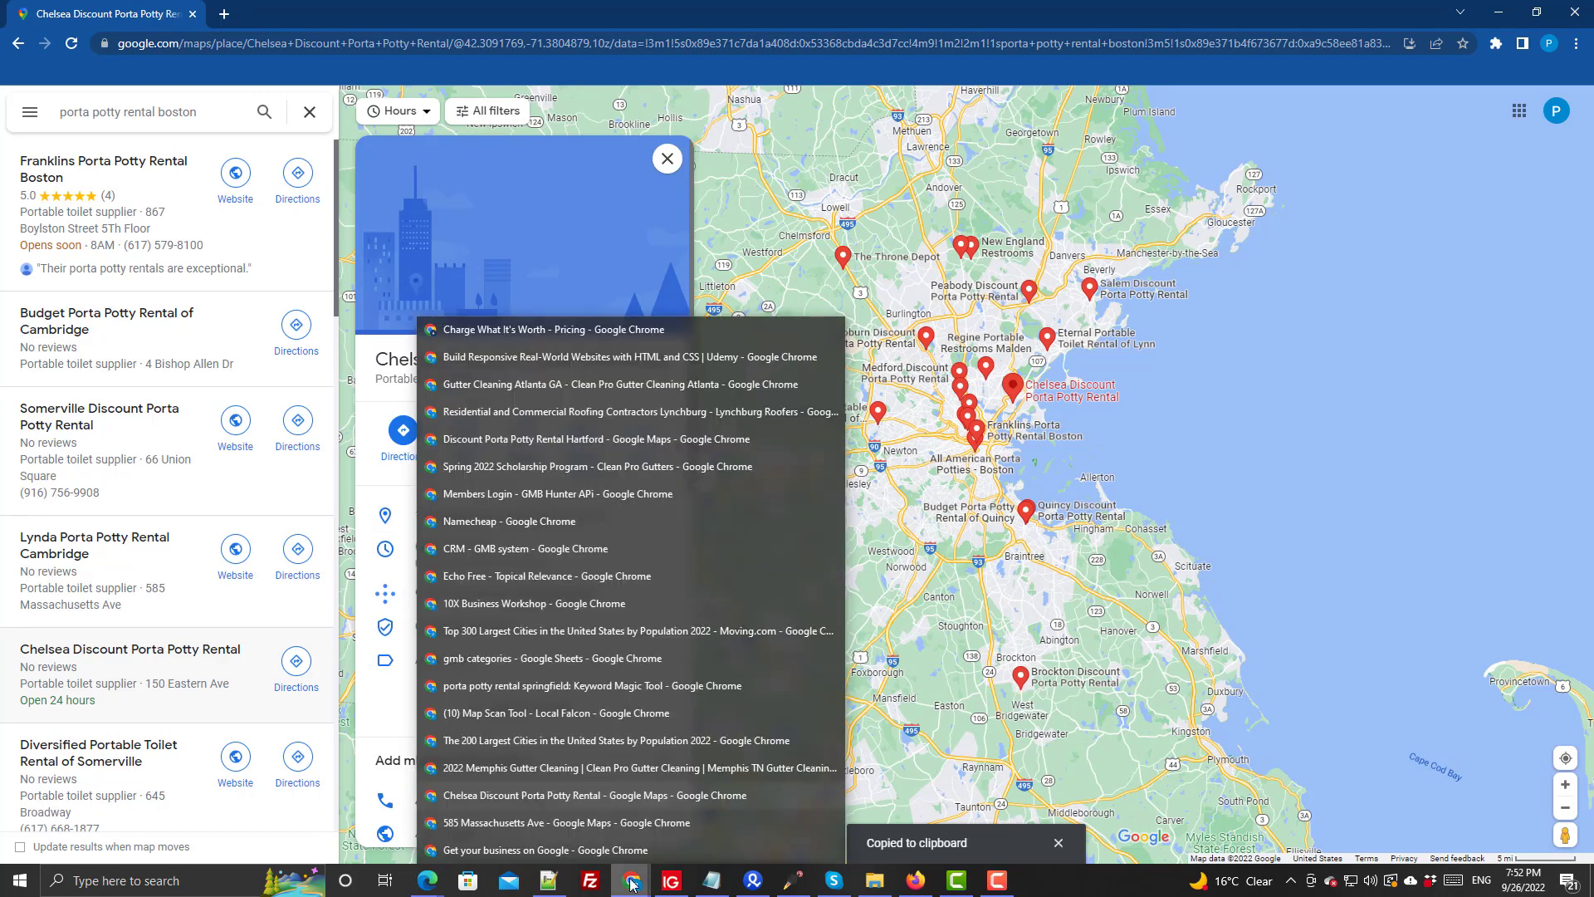
click(602, 823)
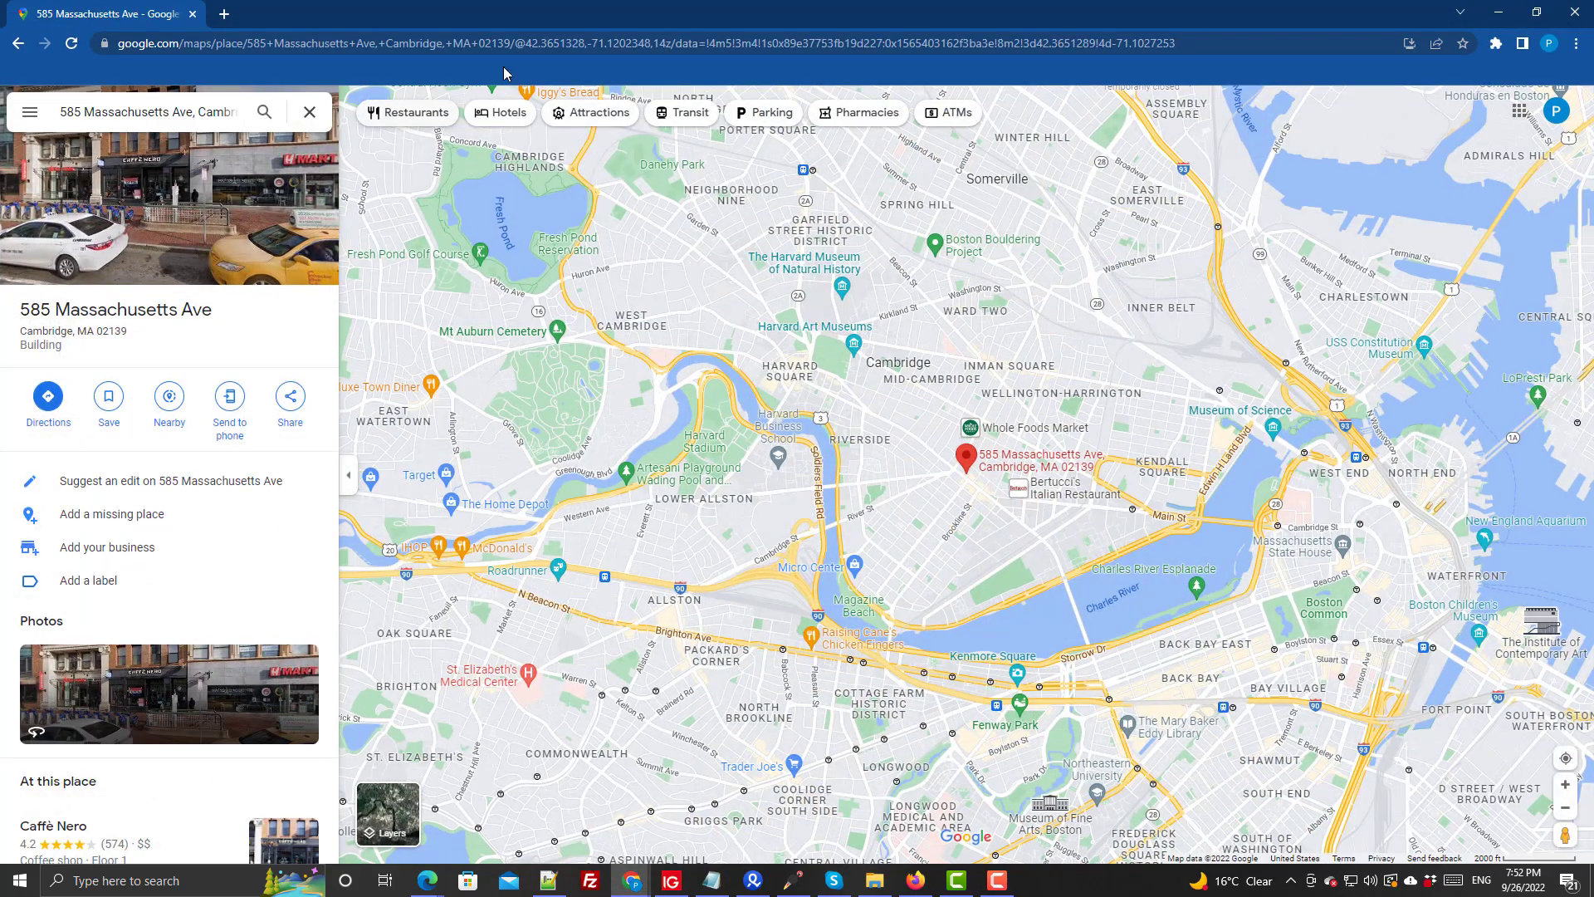
click(518, 43)
key(BackSpace)
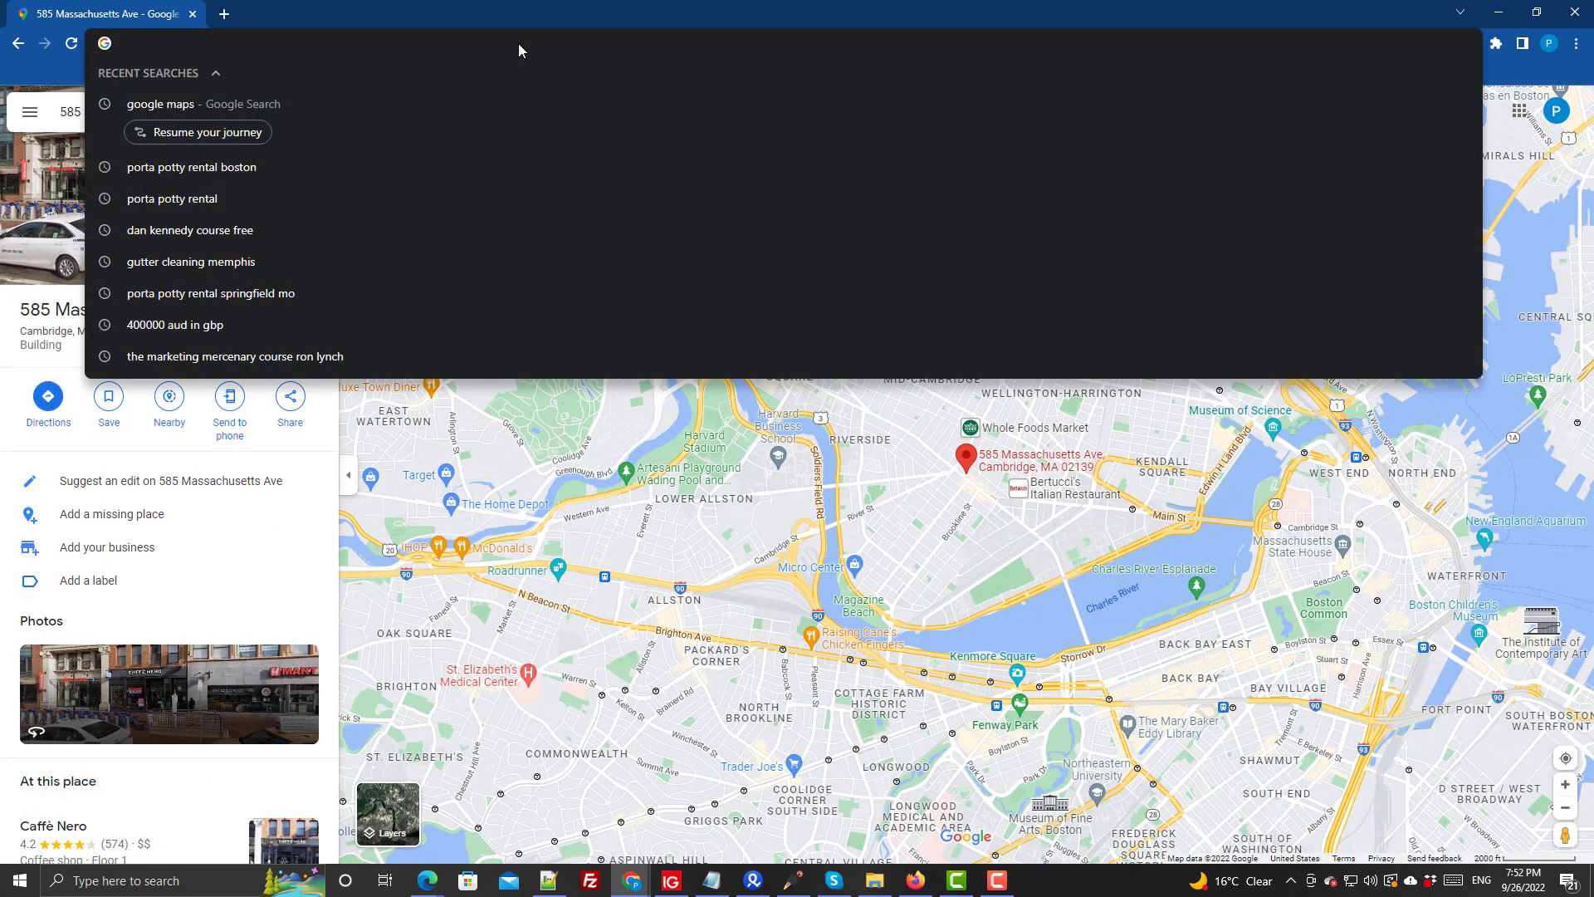
right_click(518, 43)
click(593, 146)
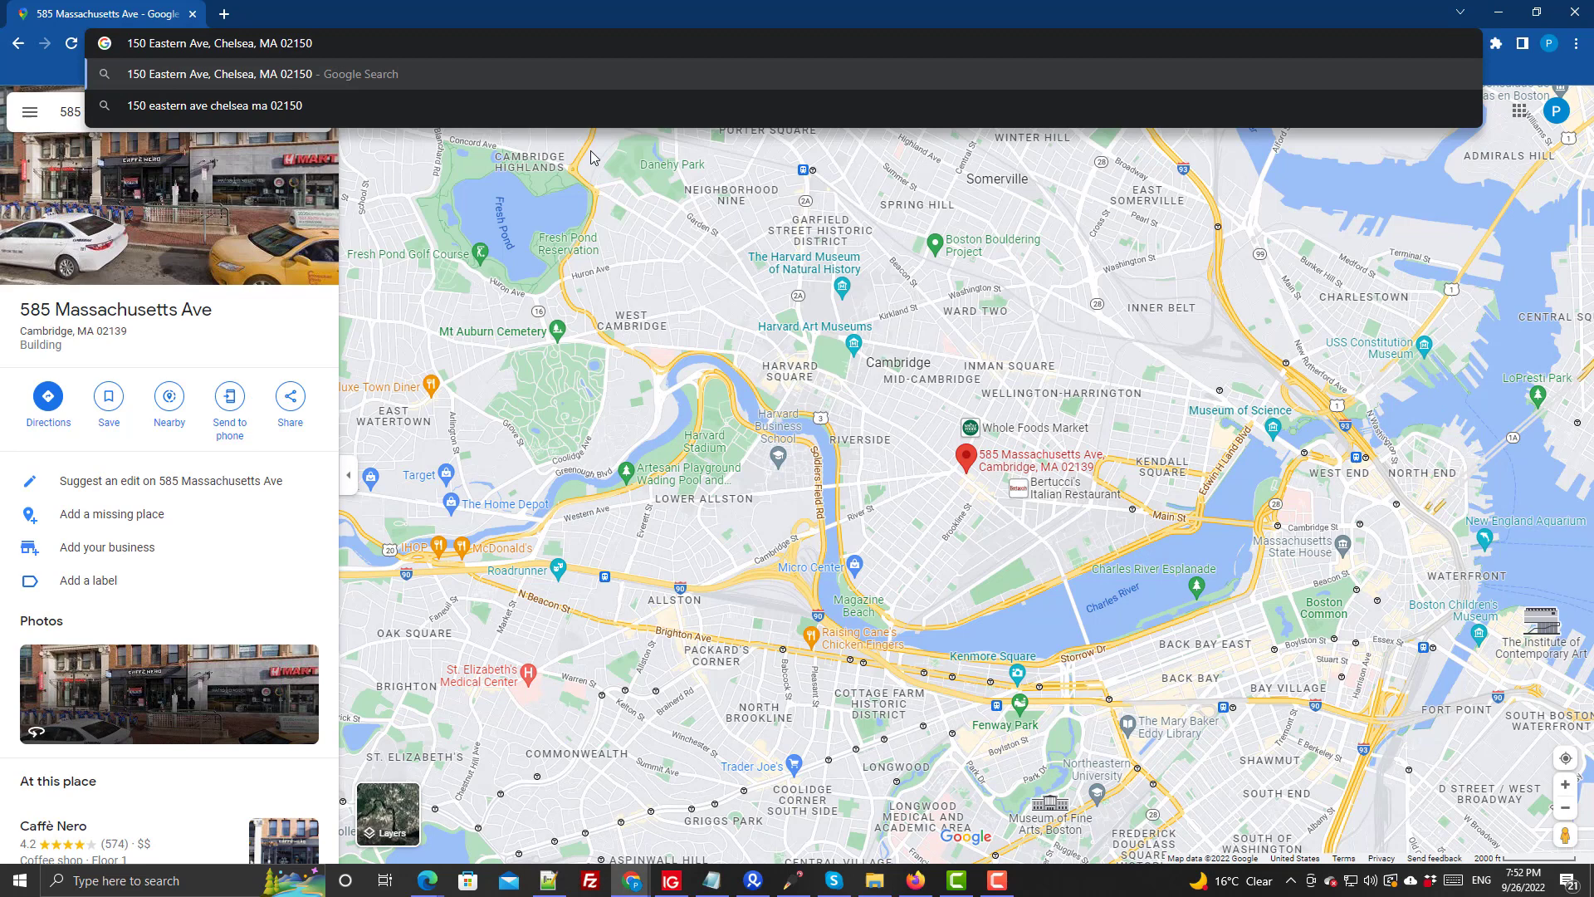
key(Return)
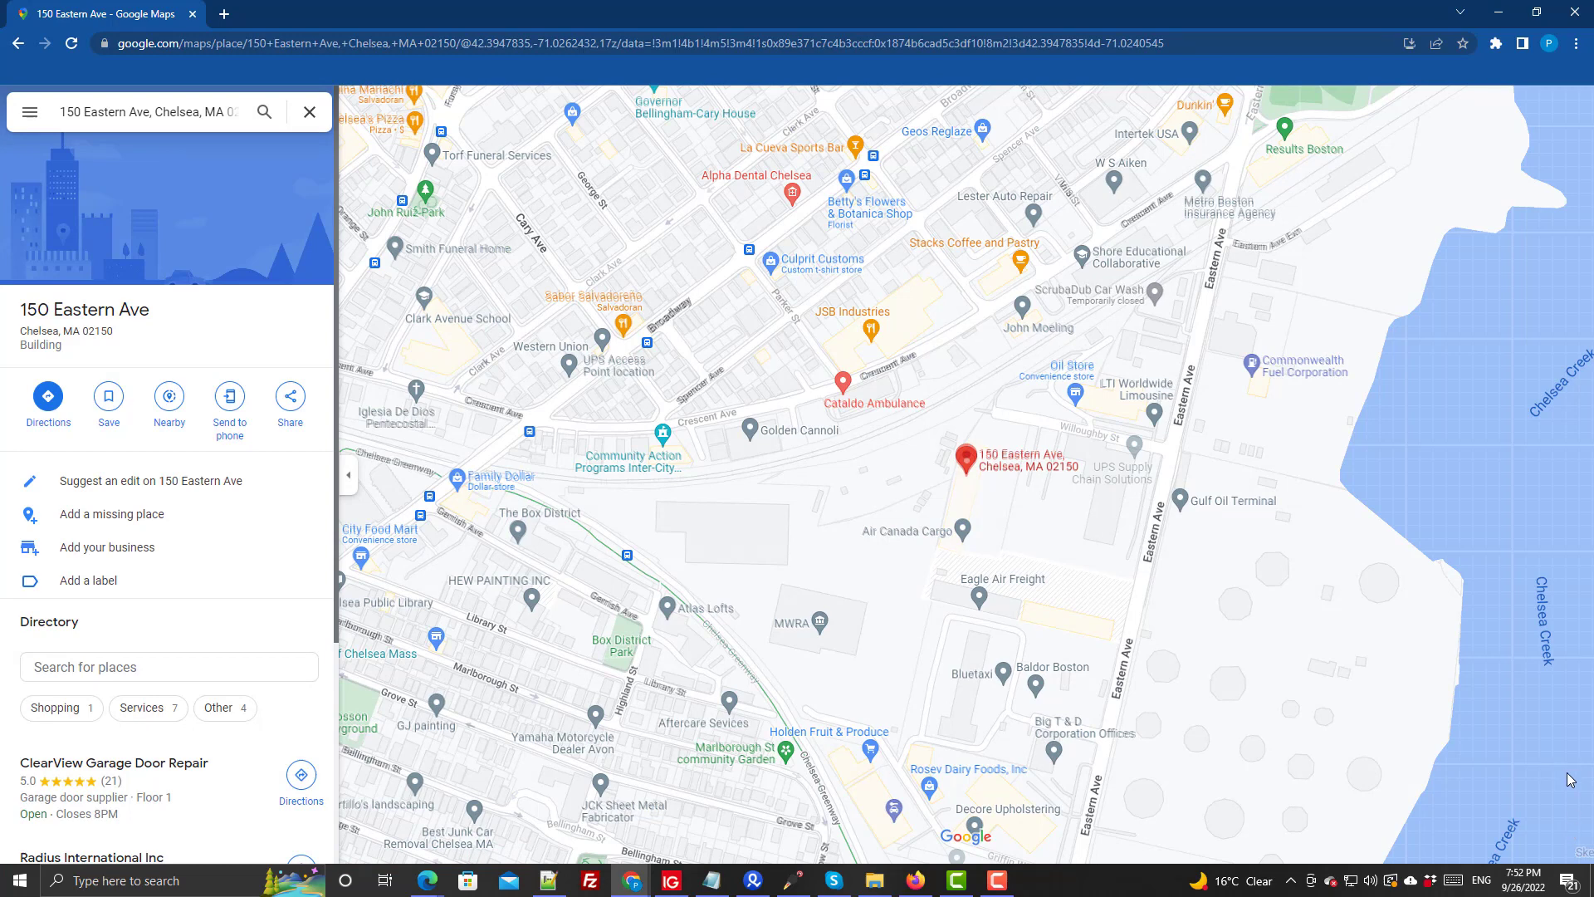
click(1566, 811)
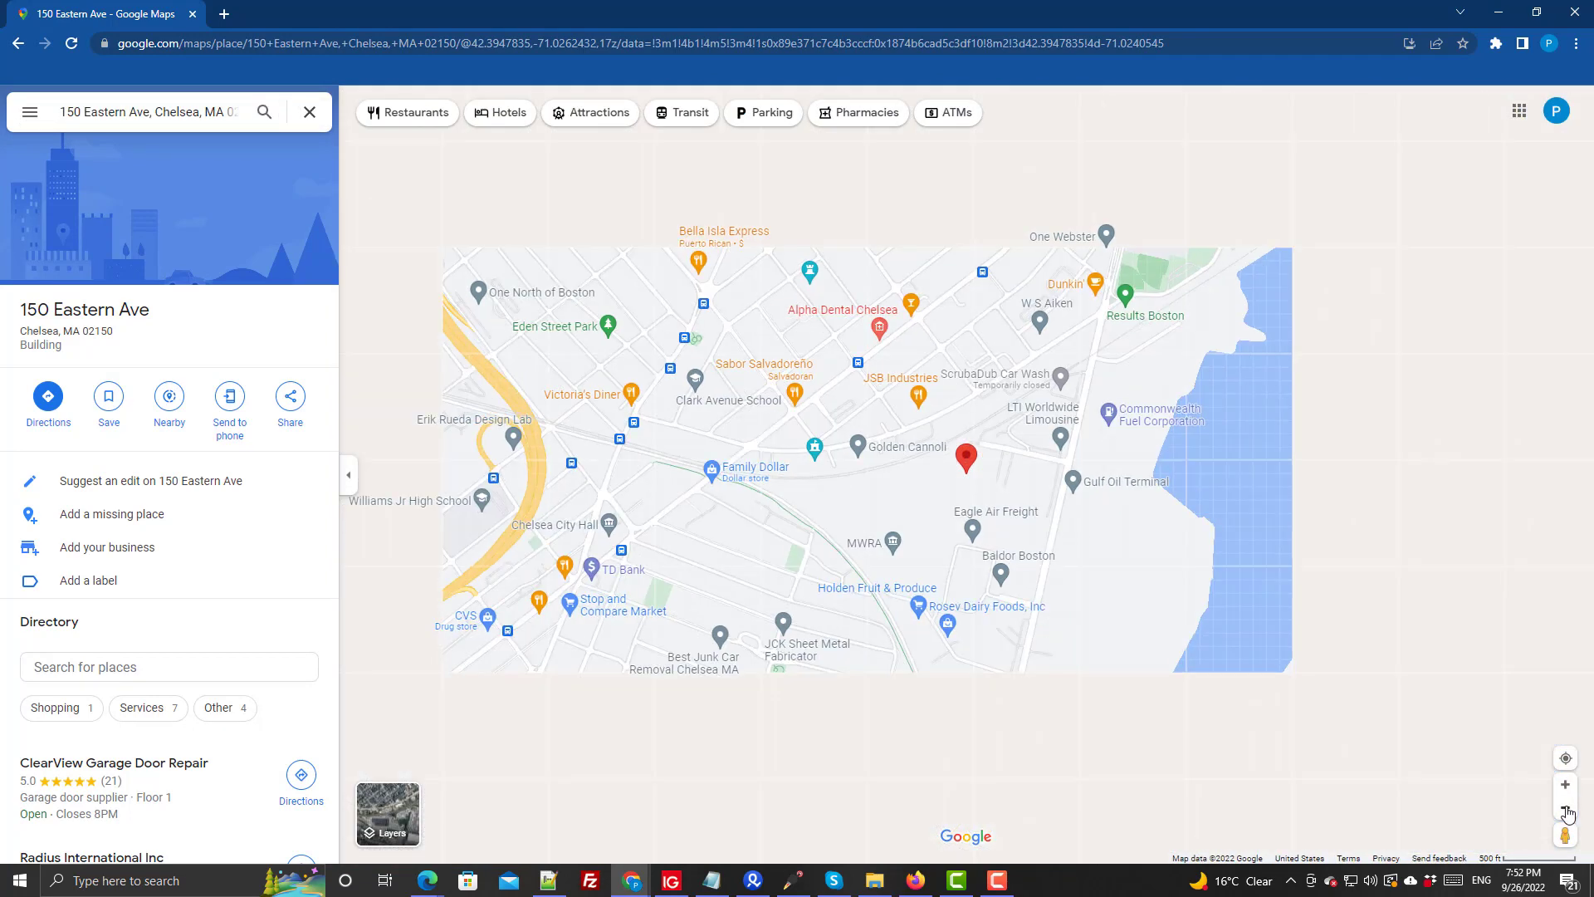
click(1566, 811)
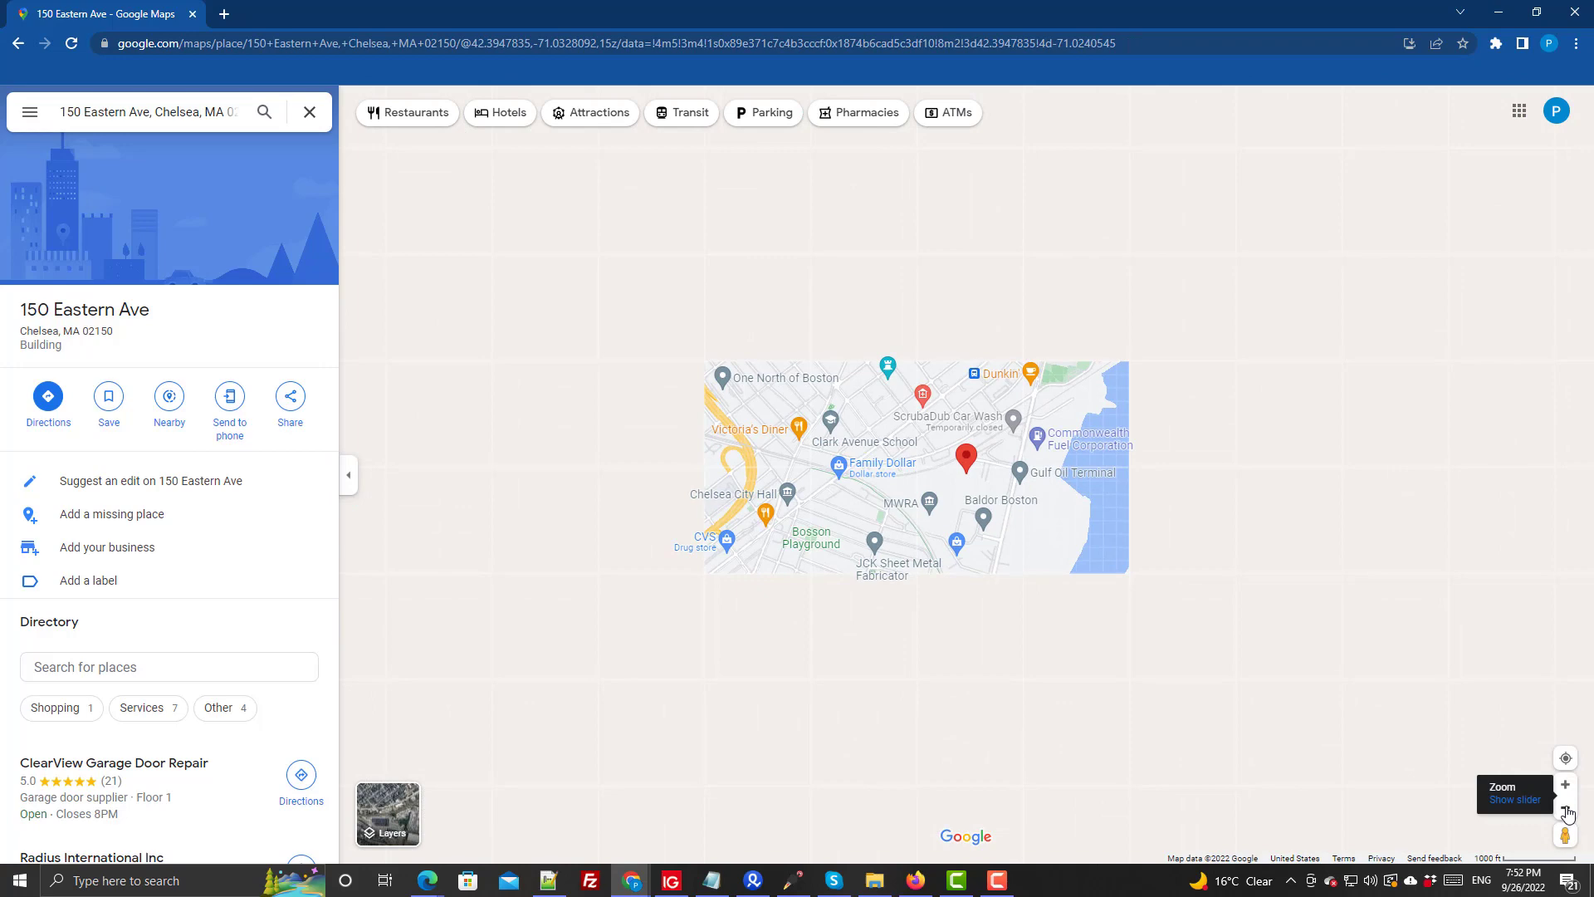
click(1566, 811)
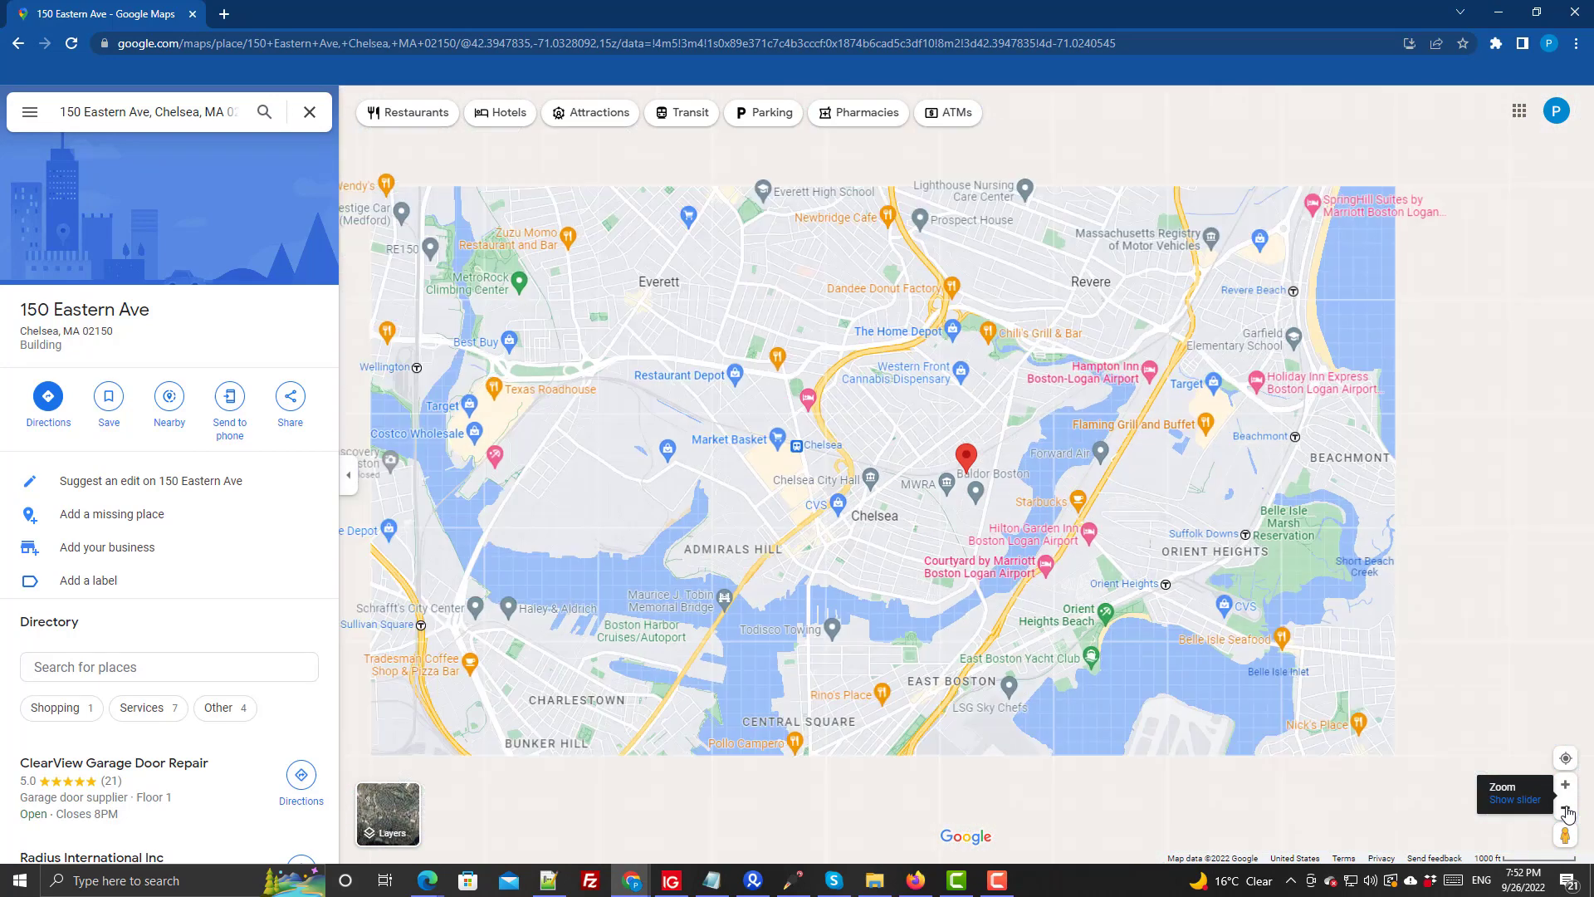
click(1566, 812)
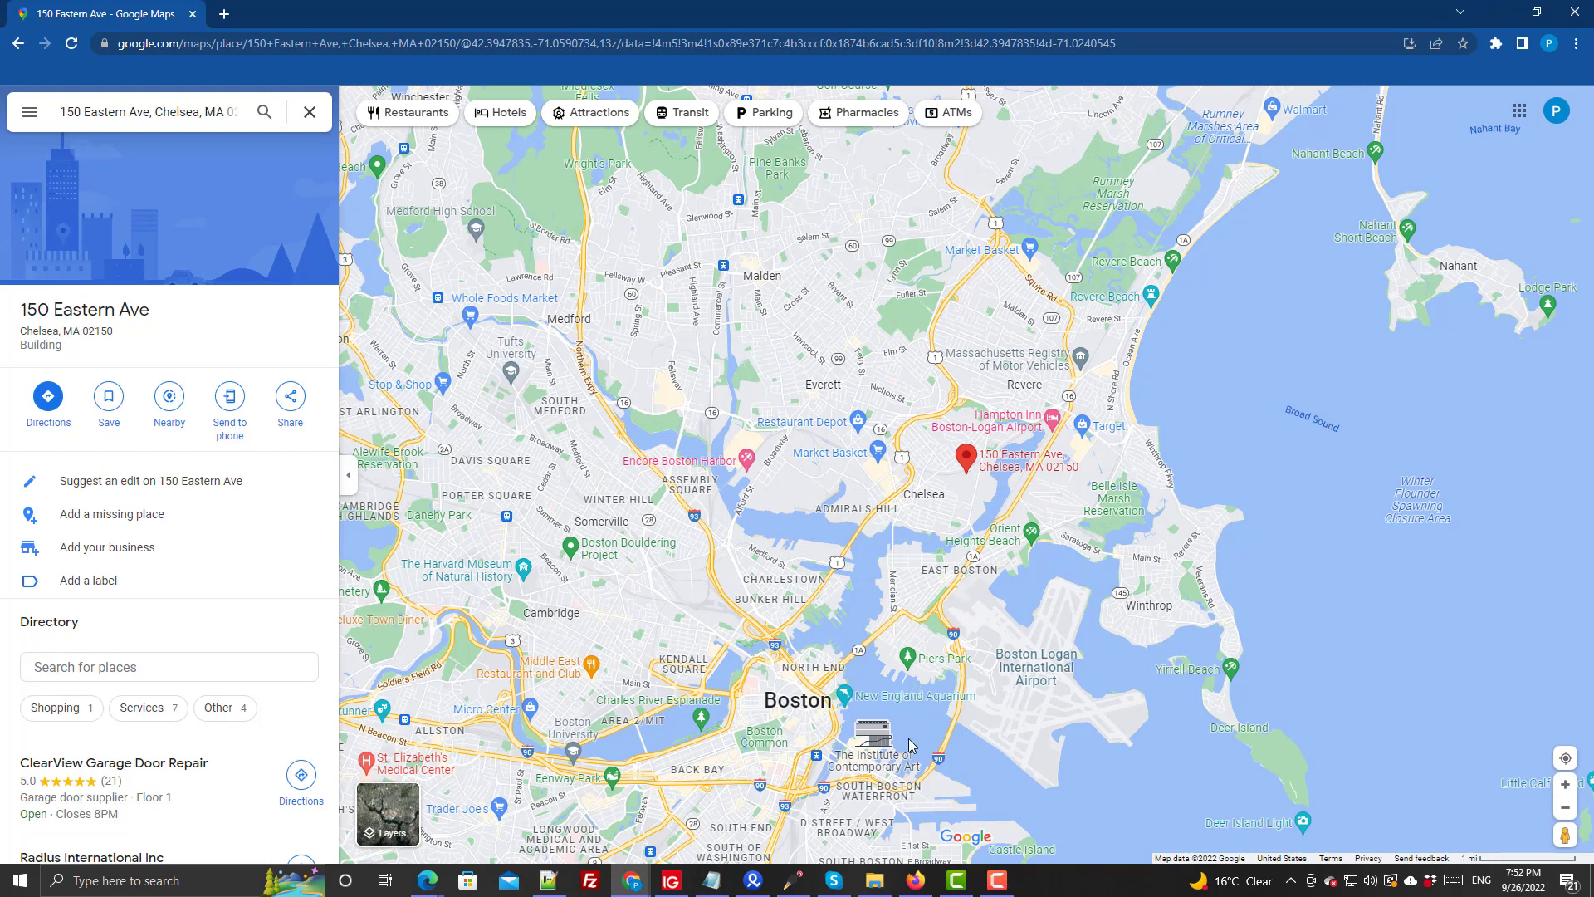
mouse_move(632, 887)
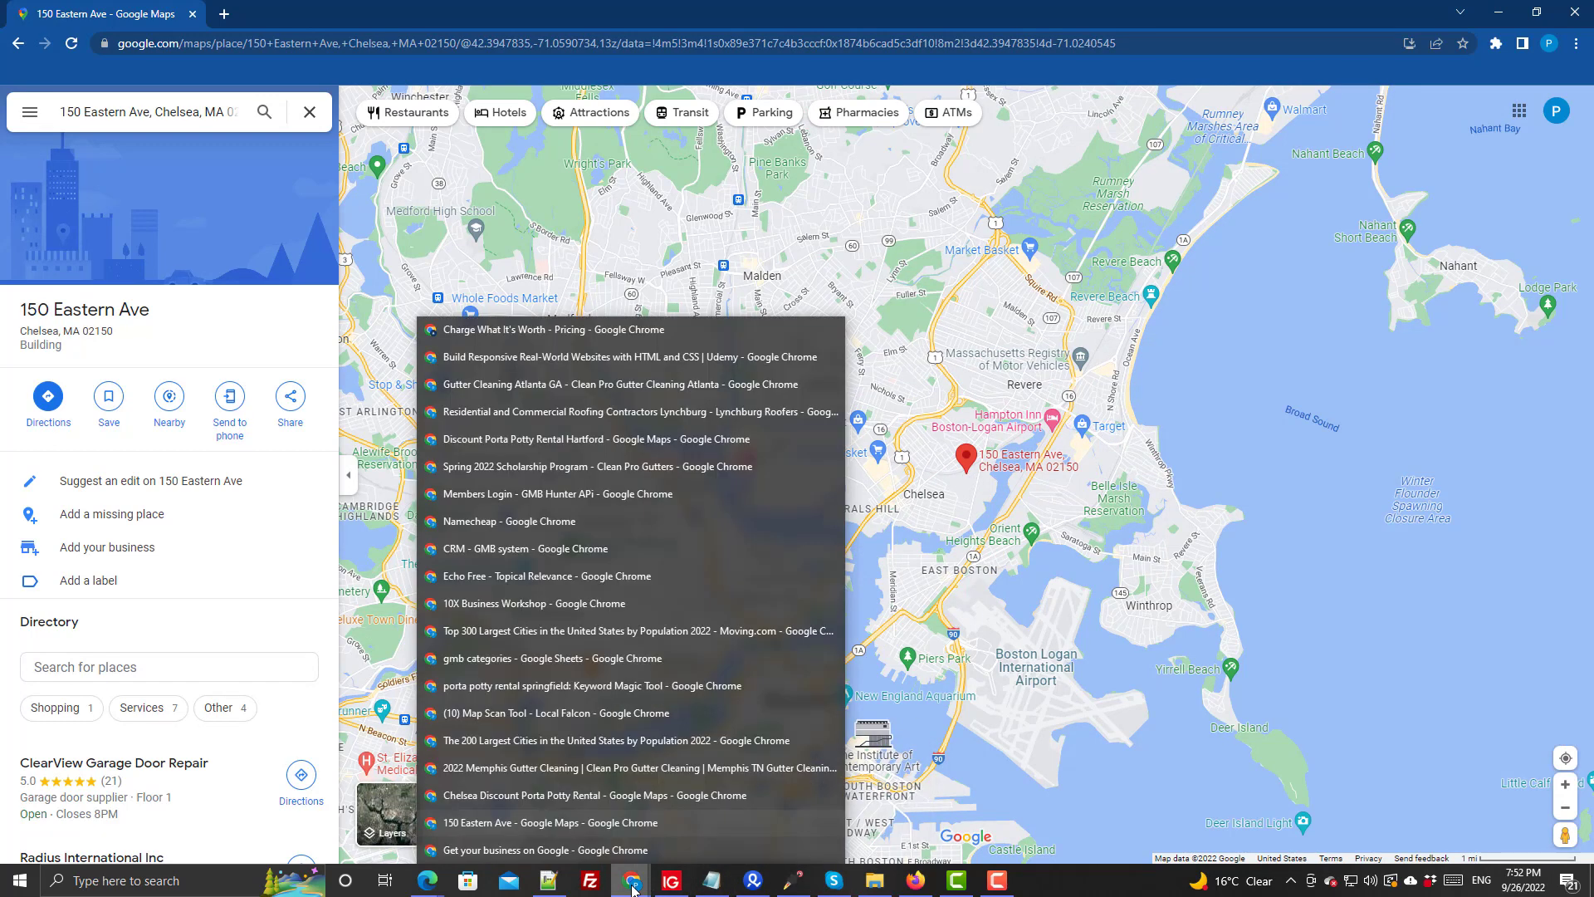
- Zoom the location map out one level and drag the business pin toward Chelsea
click(629, 854)
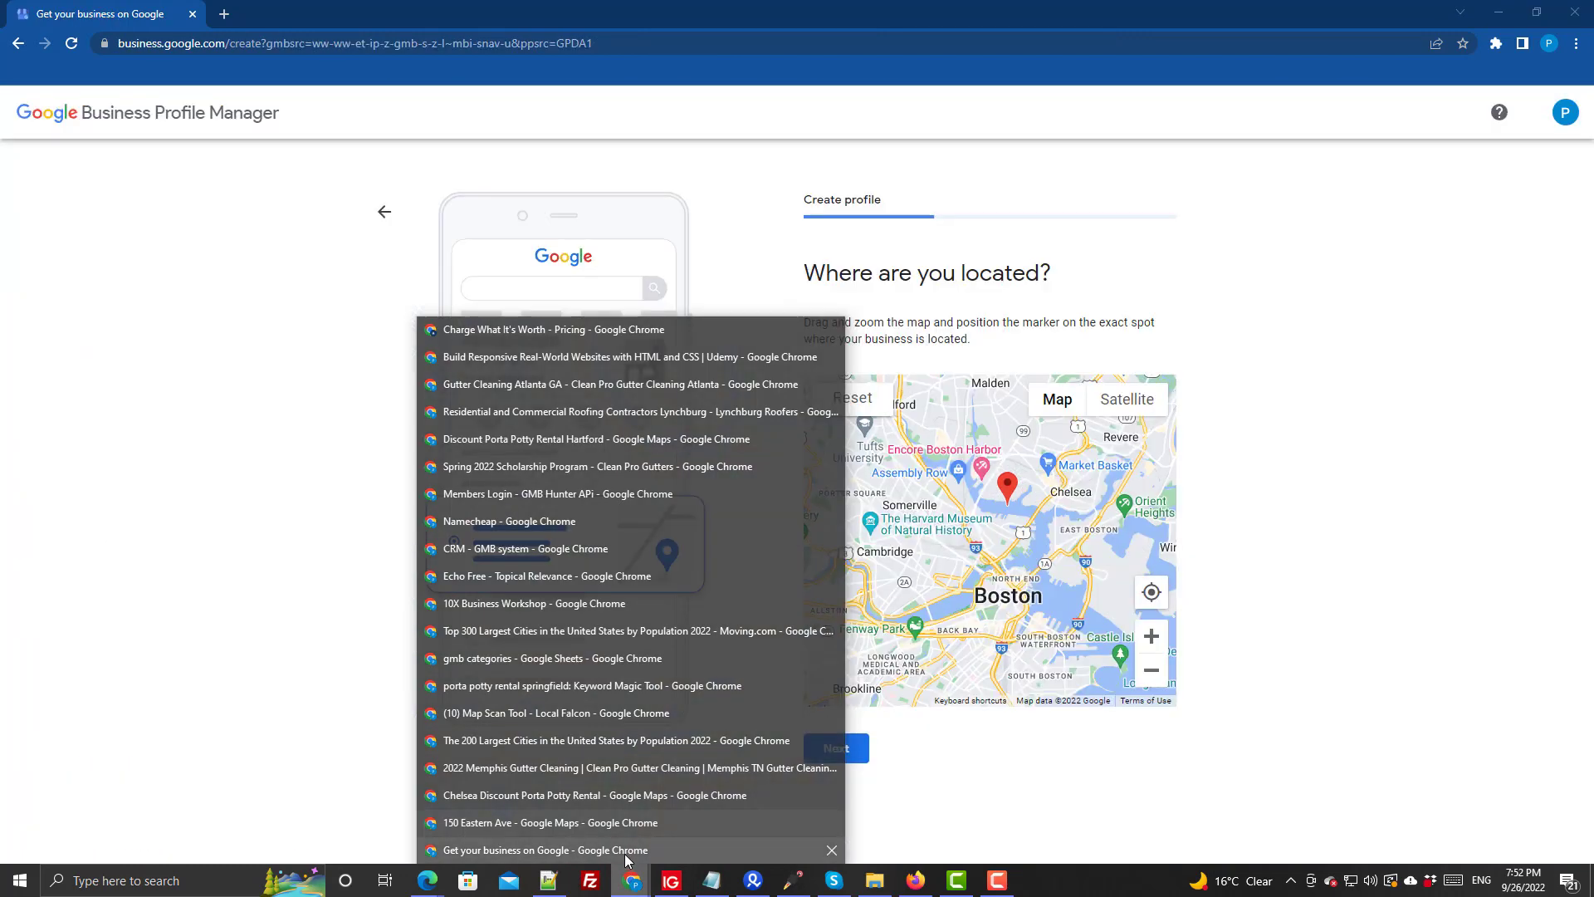
click(1150, 670)
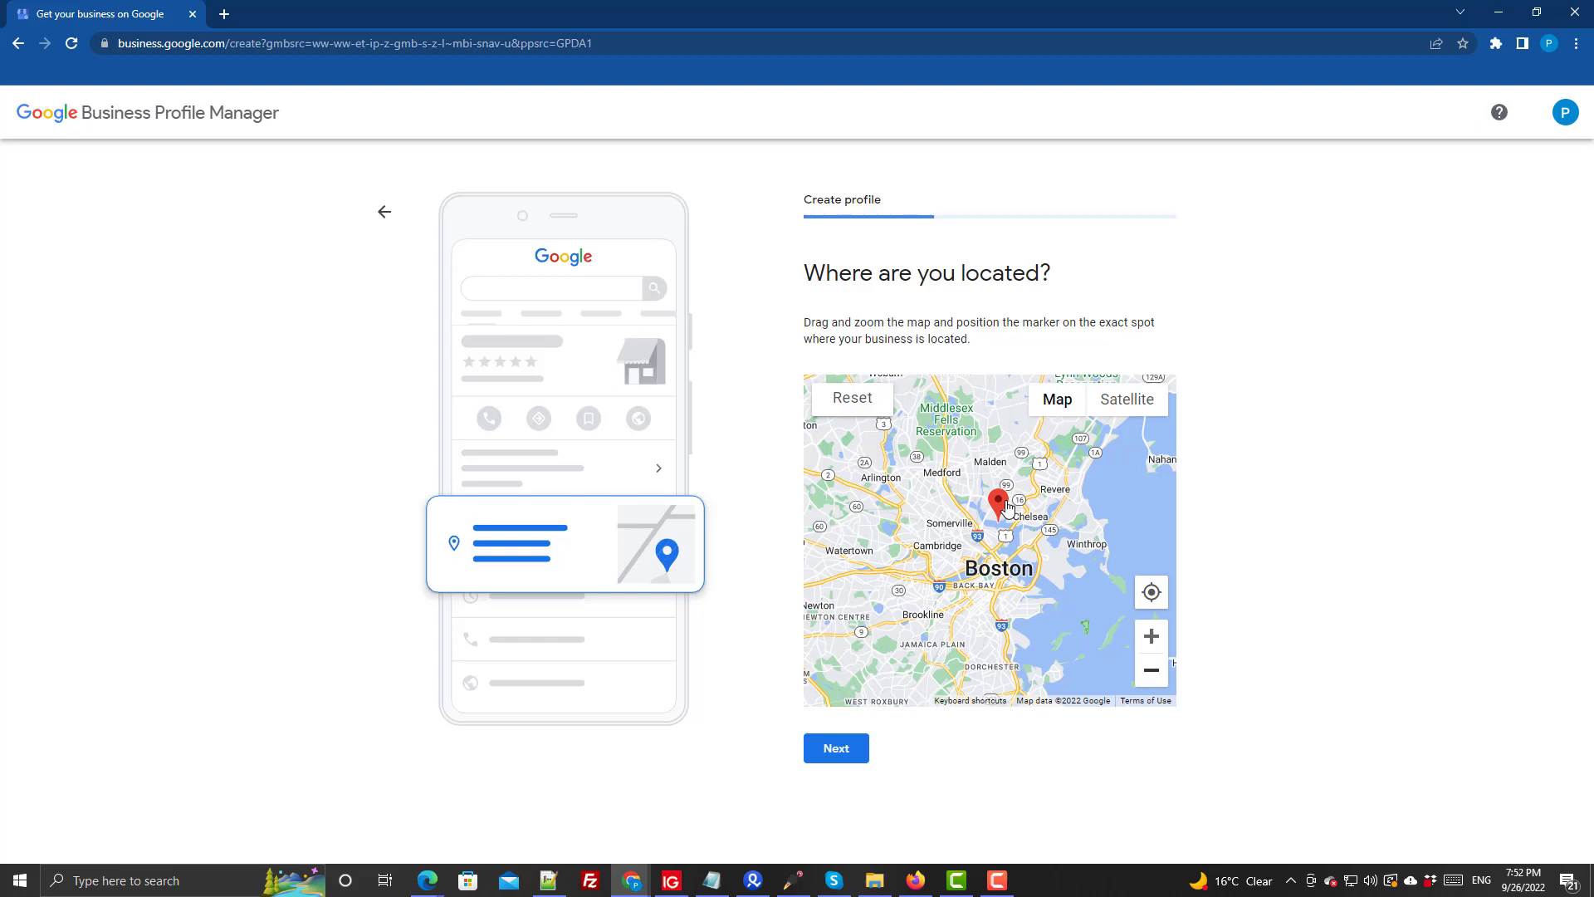
drag(999, 500, 1038, 491)
click(1003, 885)
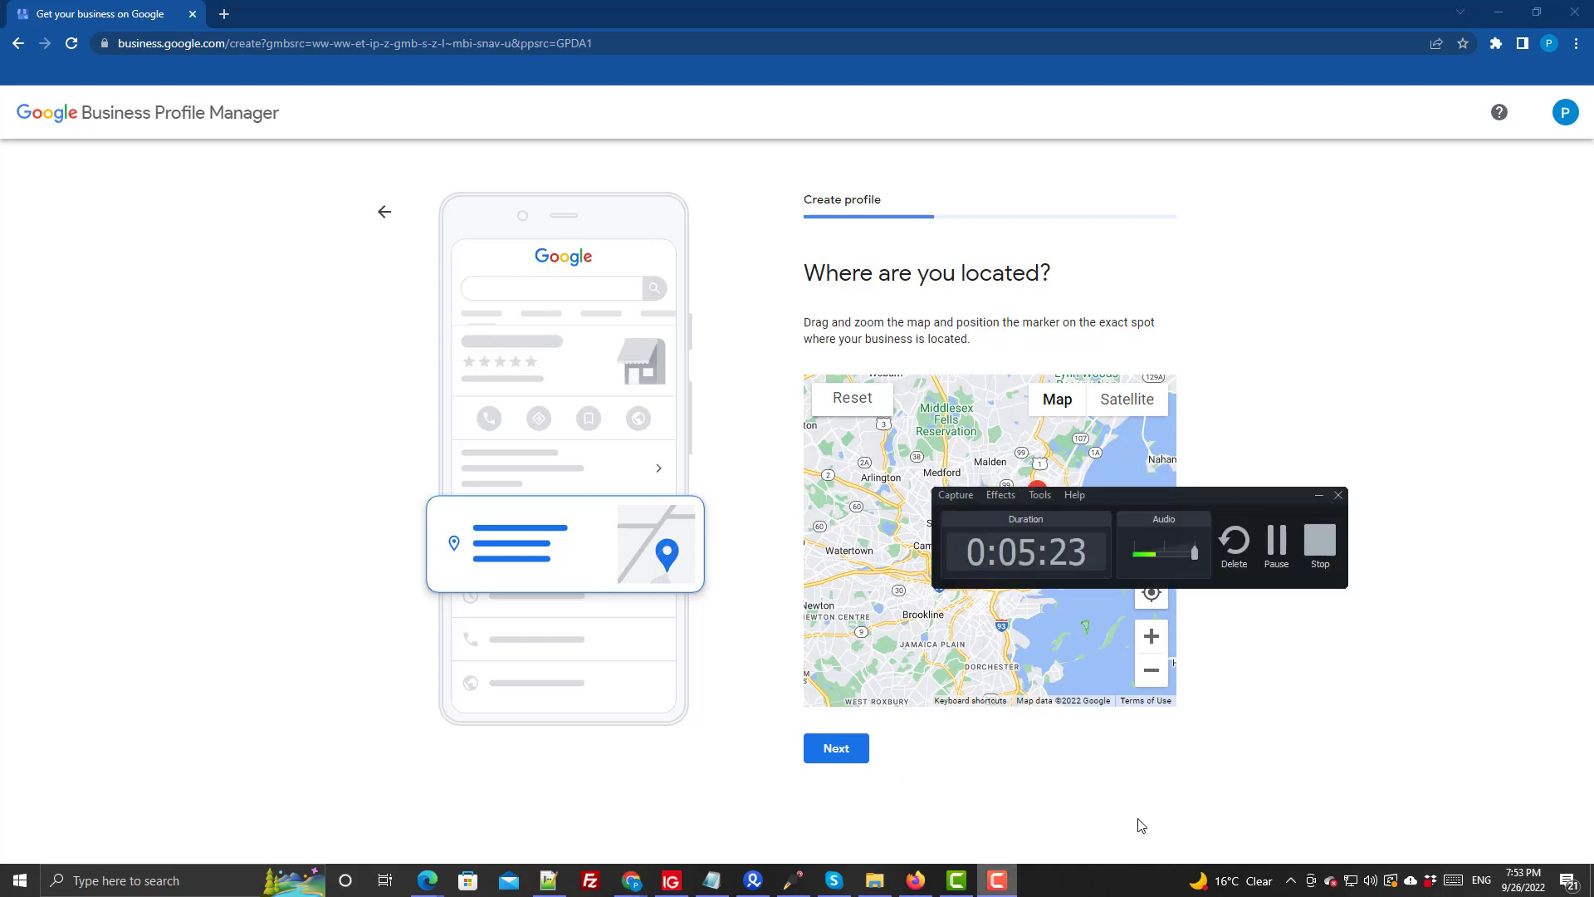
click(1276, 544)
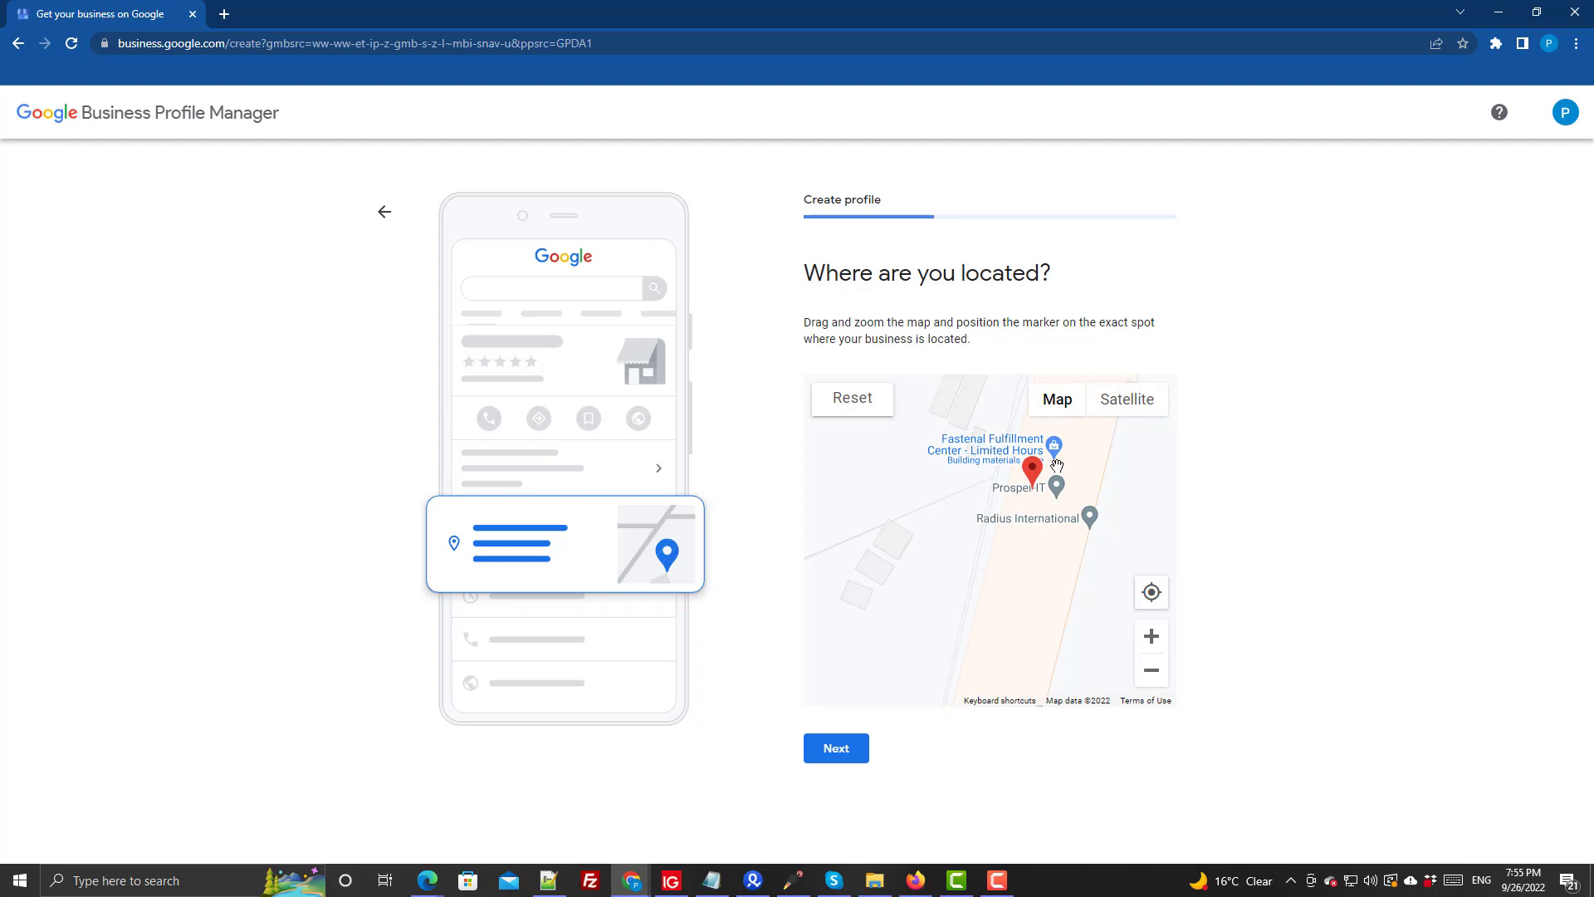
- Check the 150 Eastern Ave map, then set the pin beside Radius International
click(643, 887)
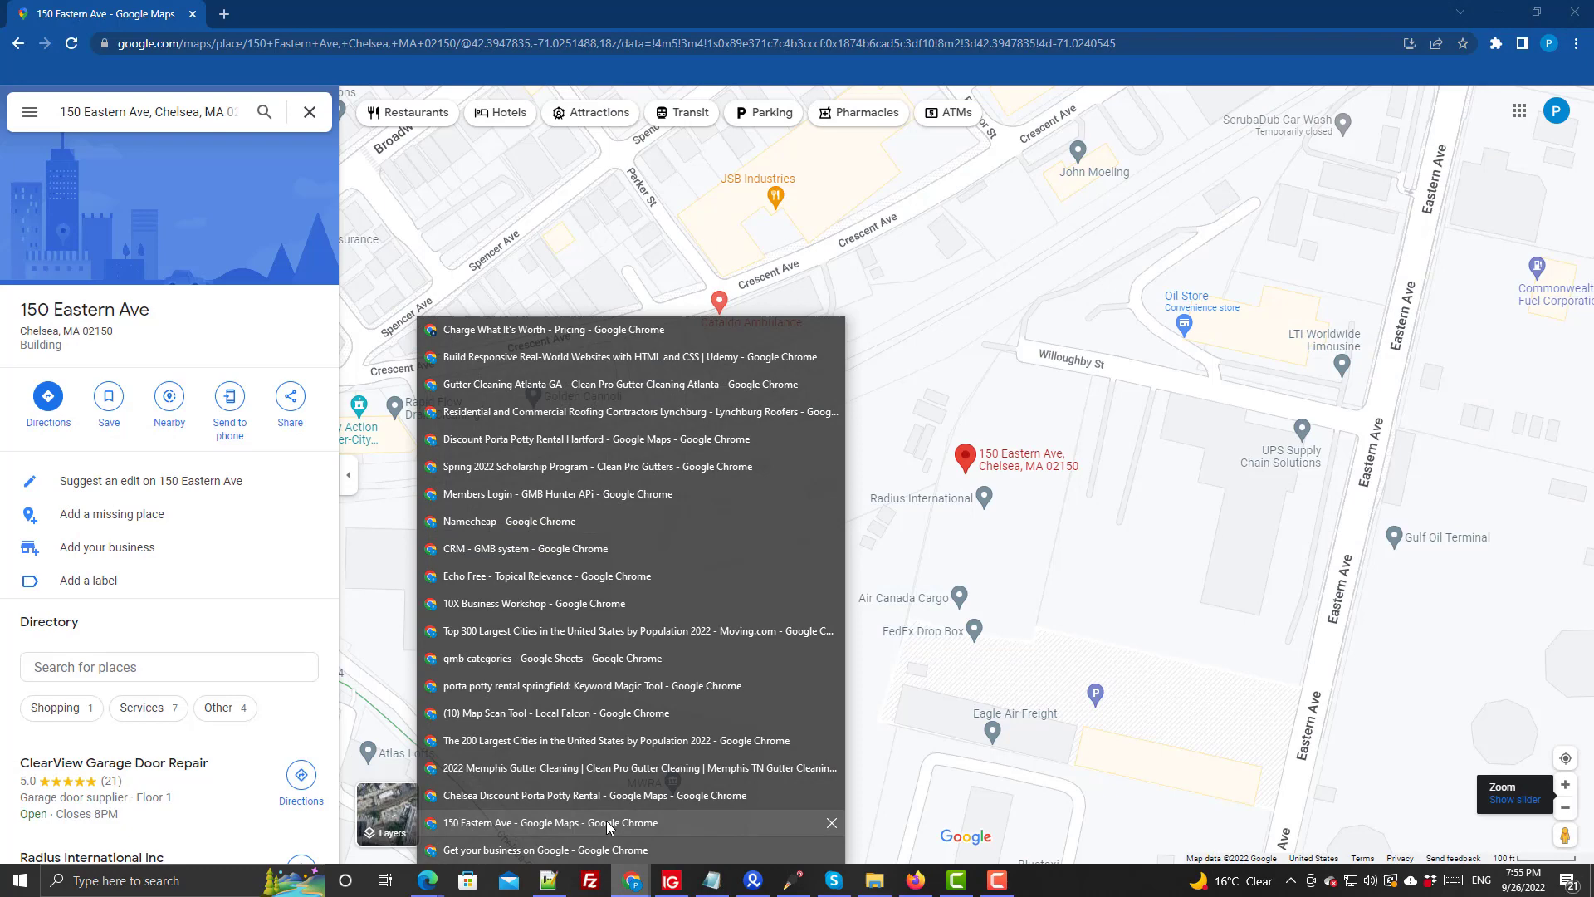
click(606, 822)
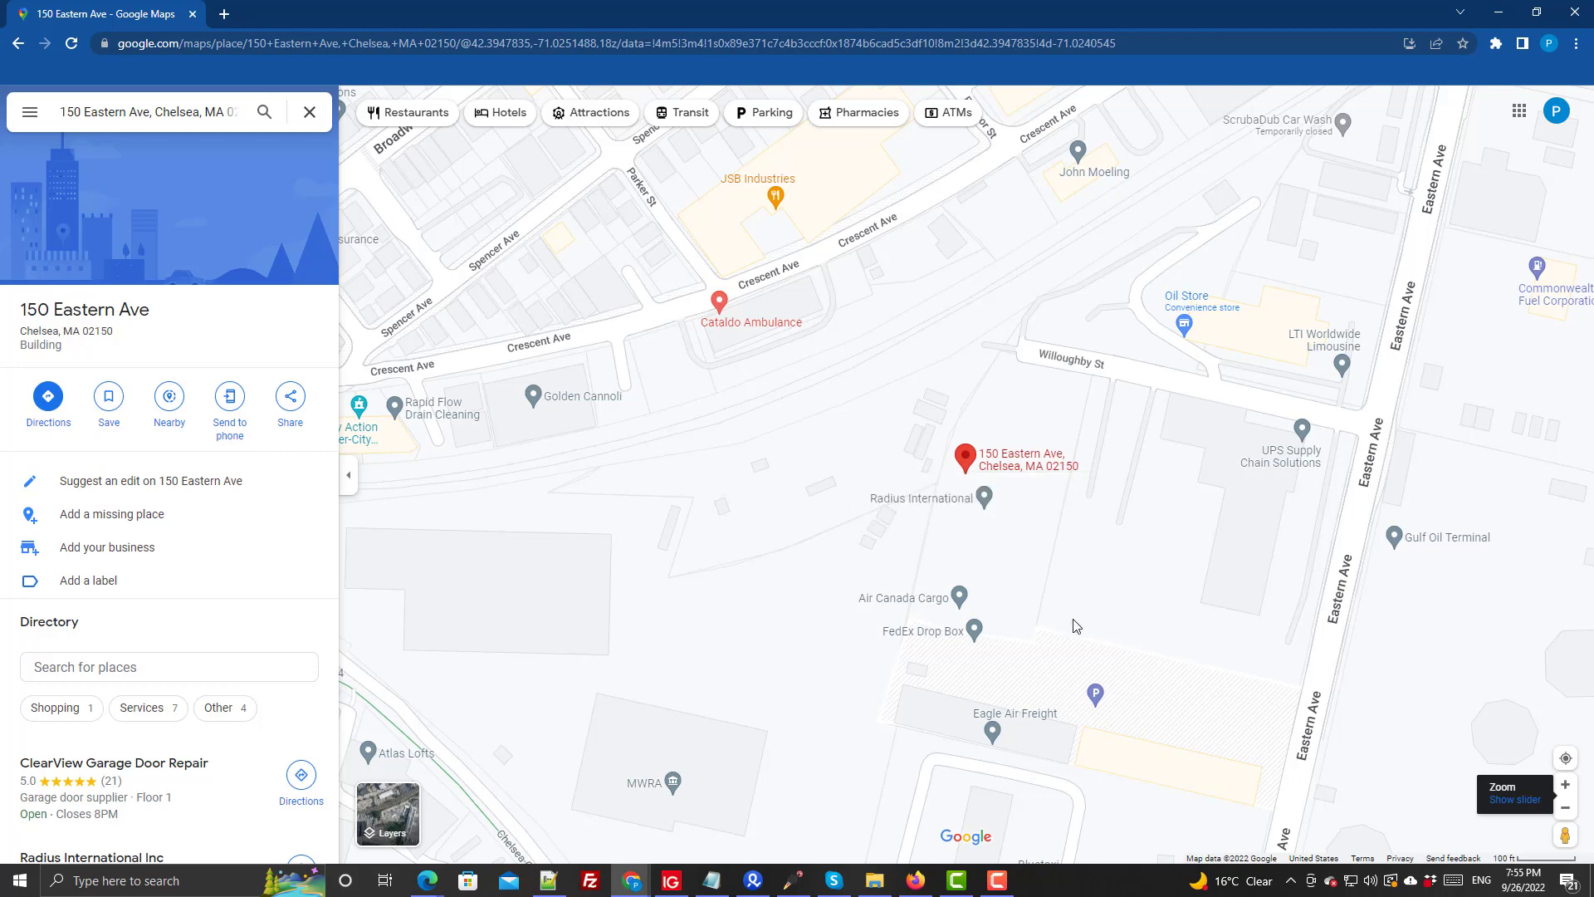
click(631, 880)
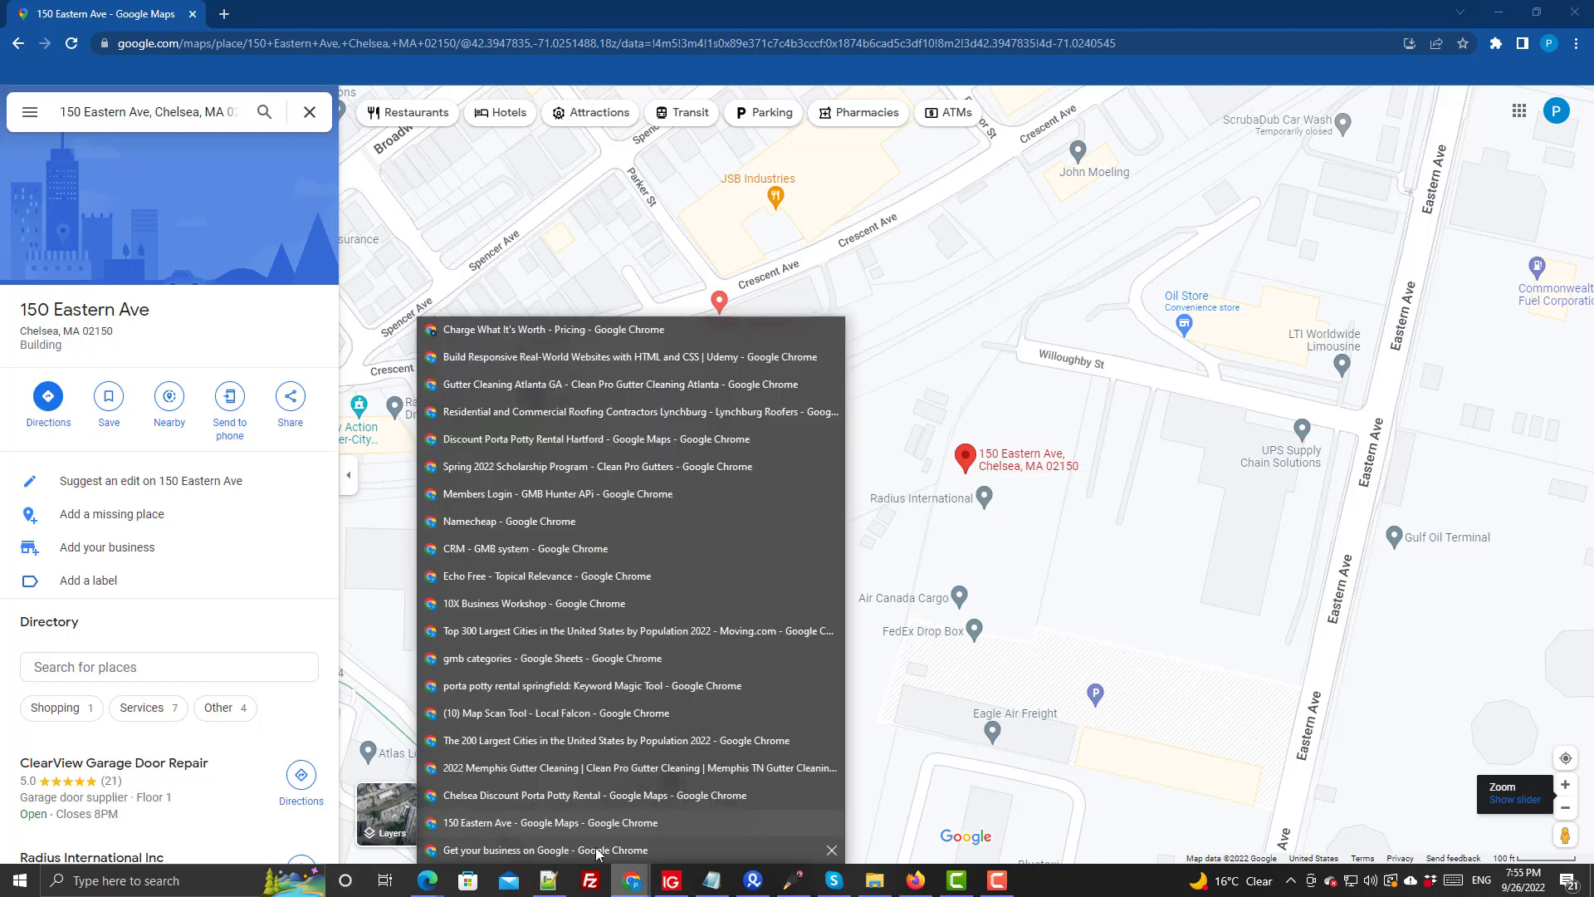
click(568, 847)
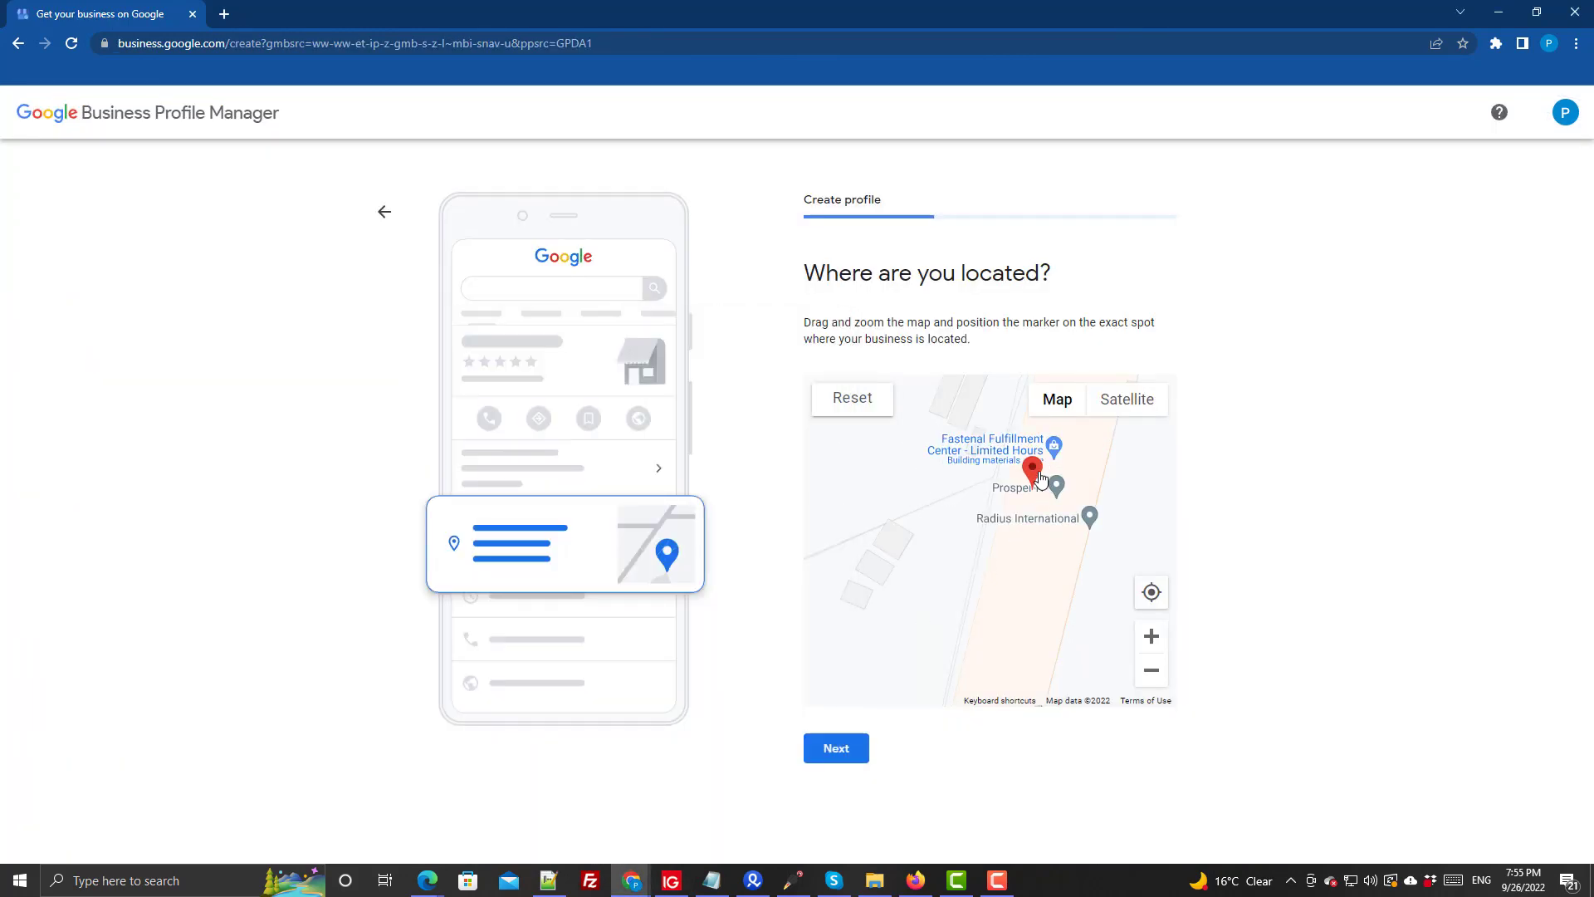
drag(1032, 467, 1035, 441)
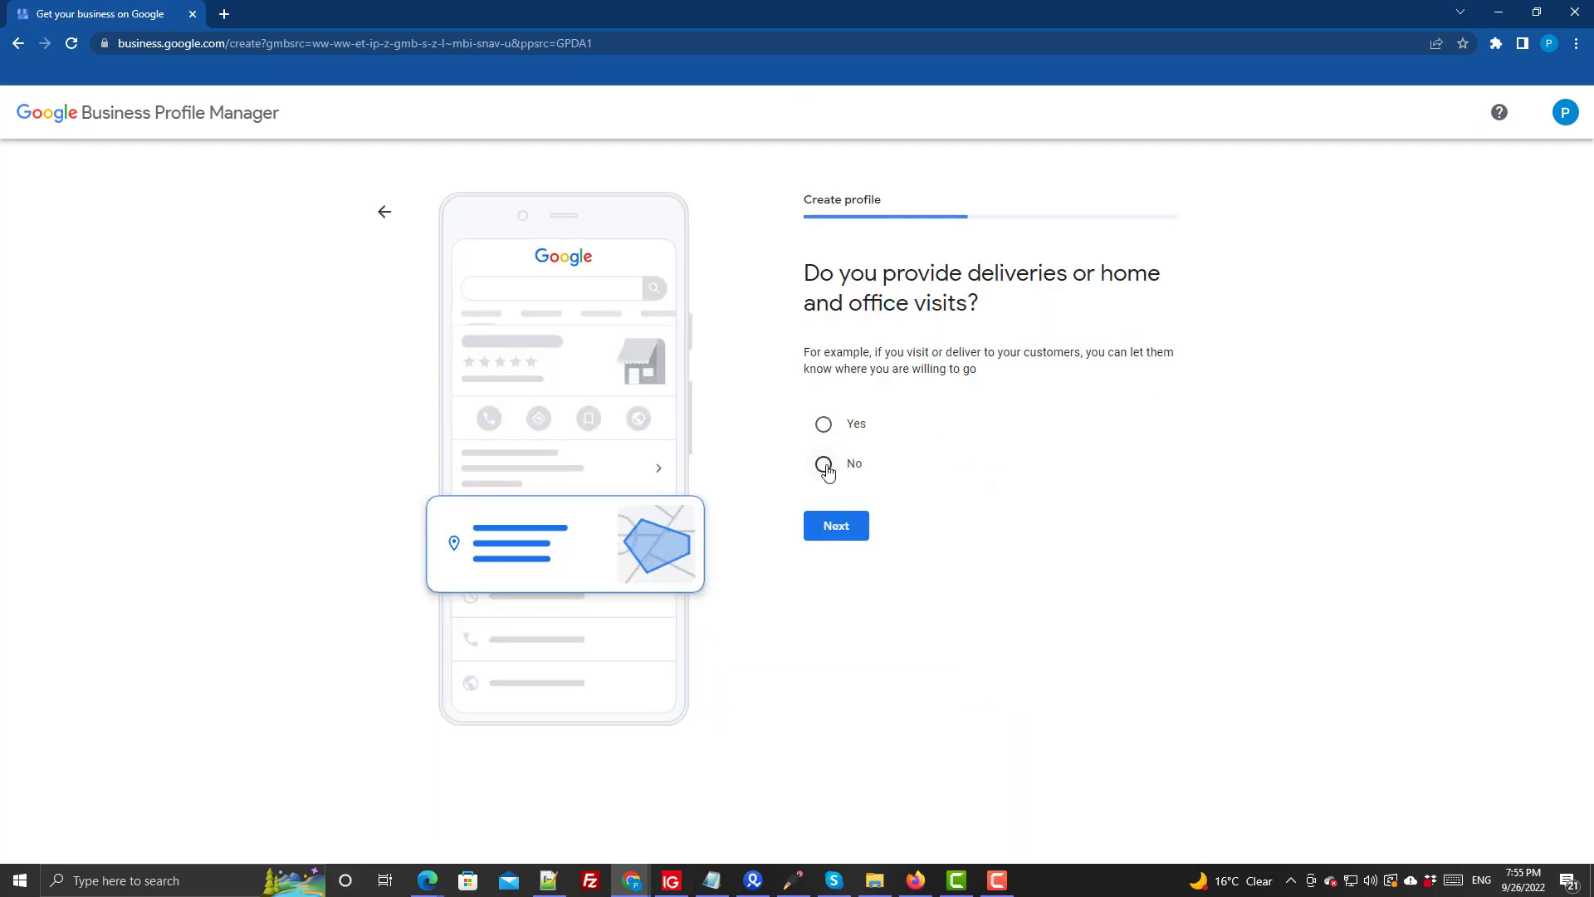
- Answer No to deliveries, skip contact info, and open the main navigation menu
click(826, 468)
click(846, 532)
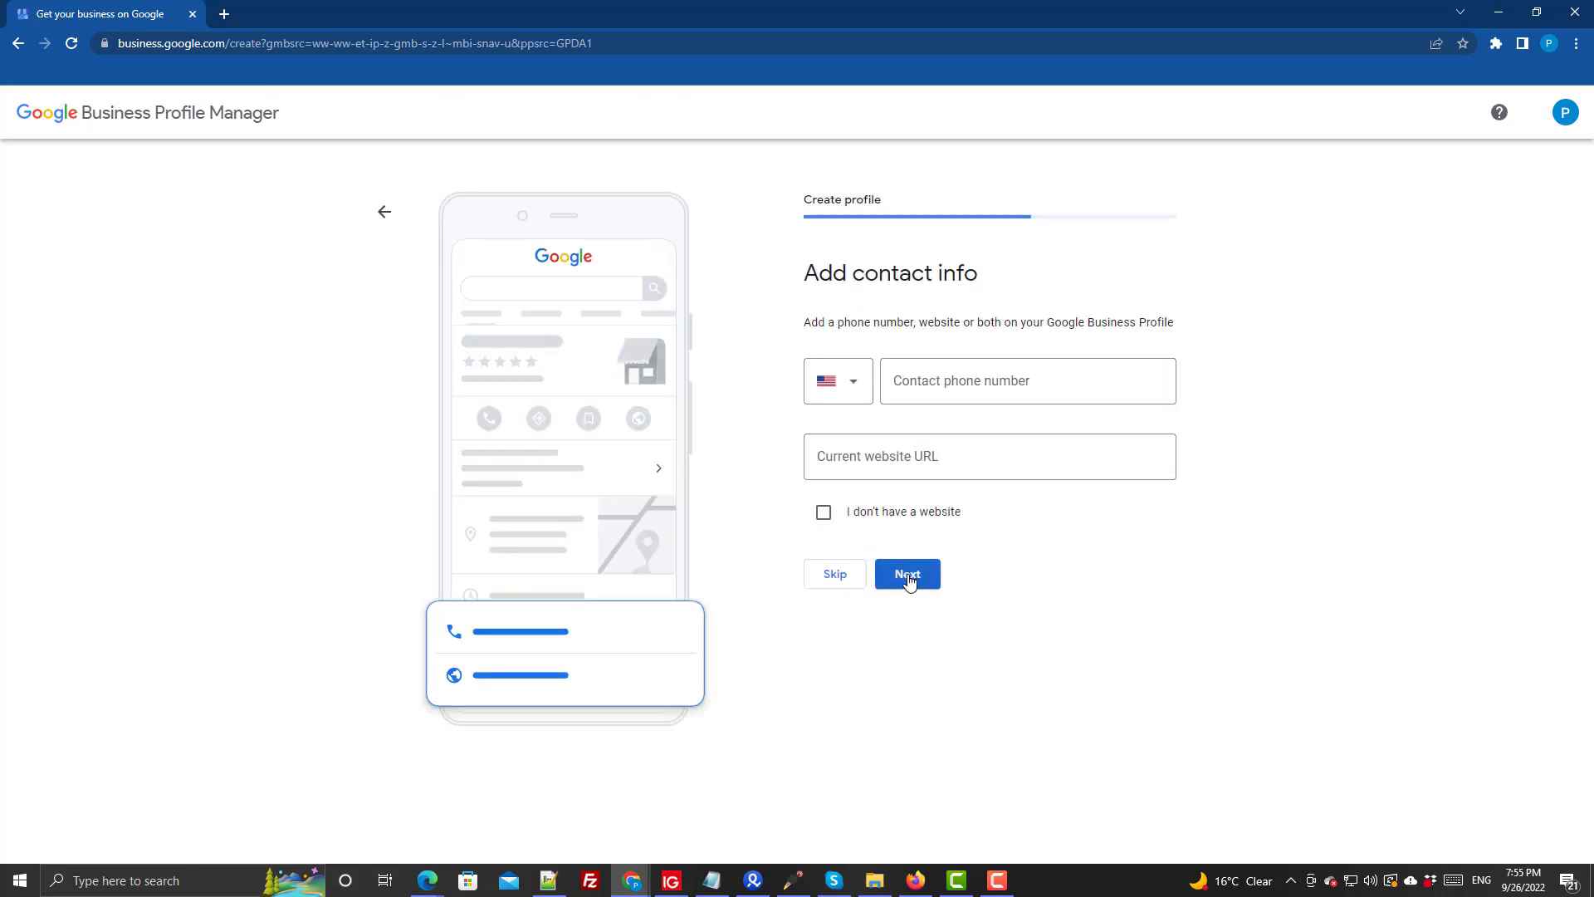
click(908, 578)
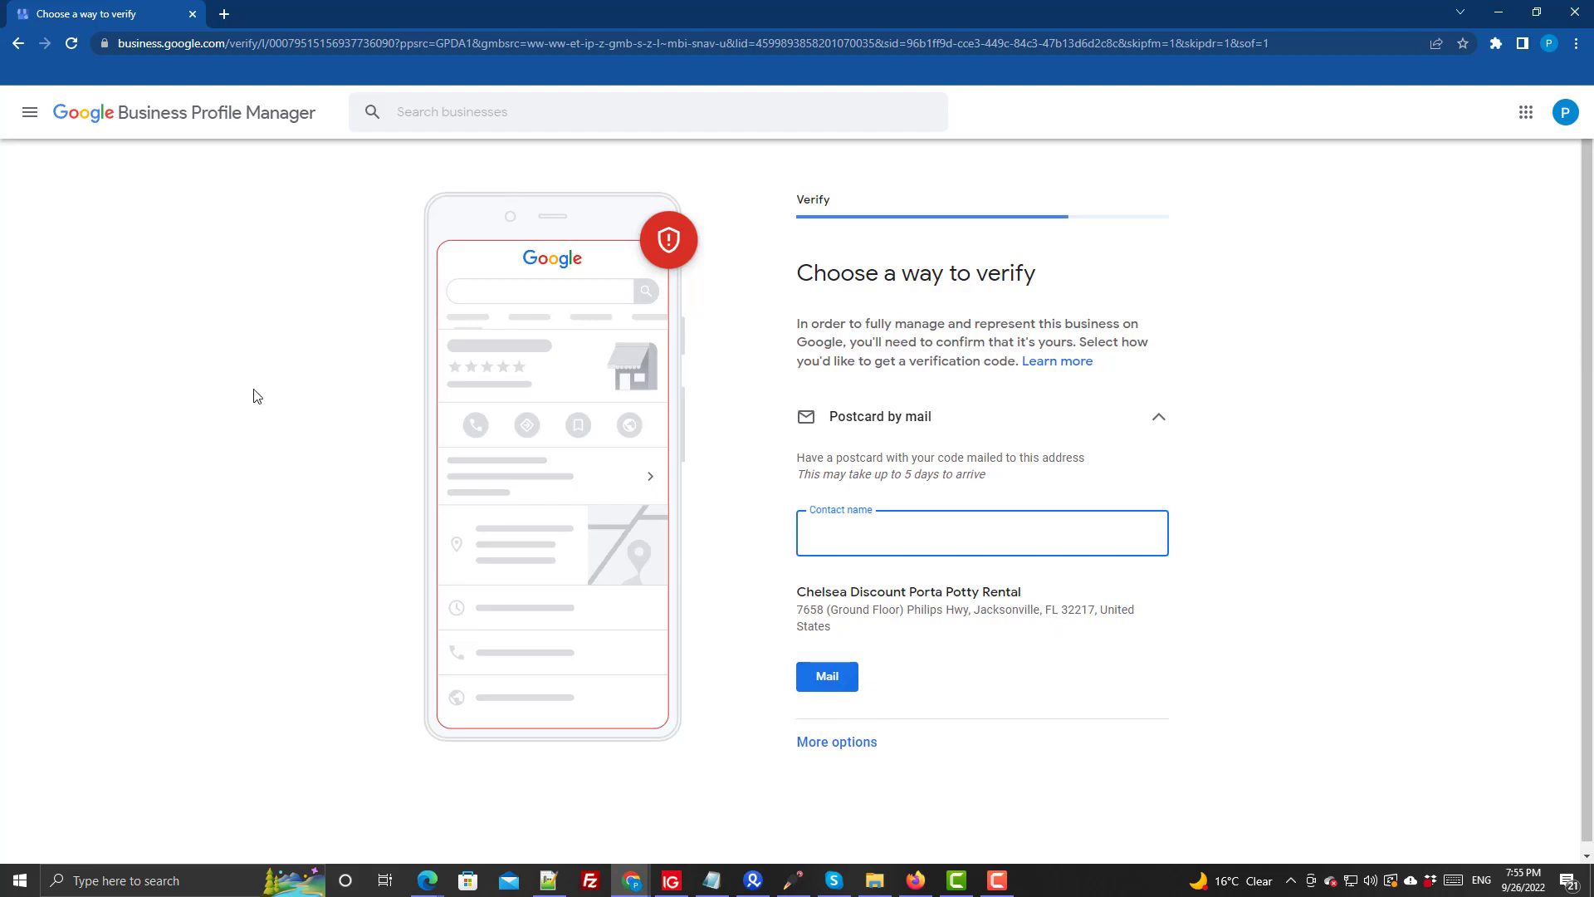
click(29, 119)
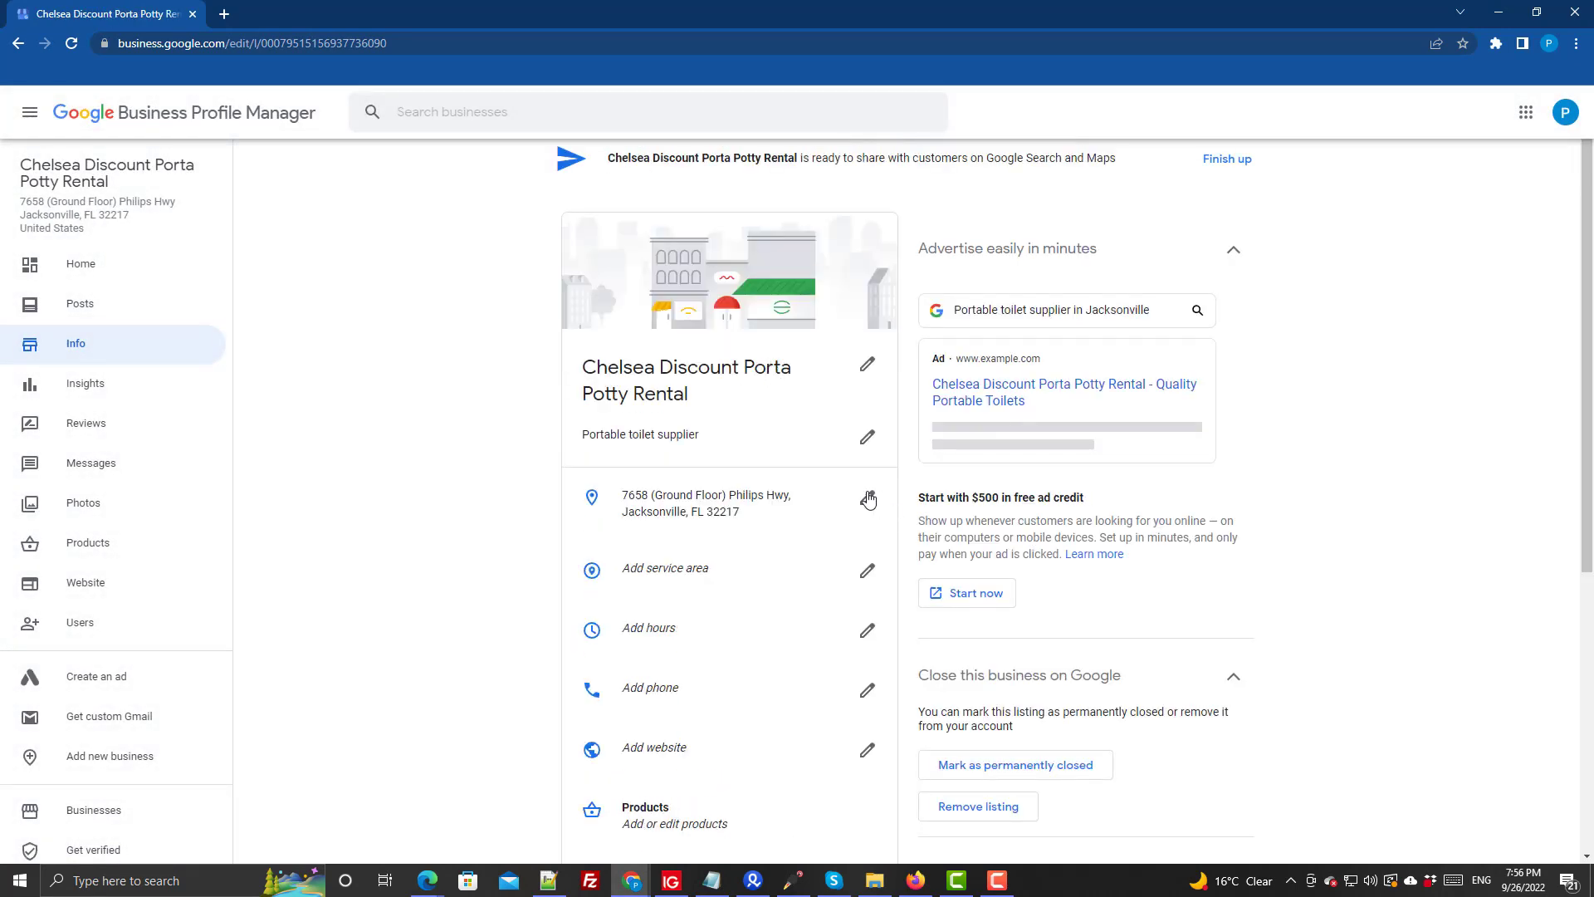
- Open the Business location editor showing the Jacksonville address and the Chelsea pin
click(868, 500)
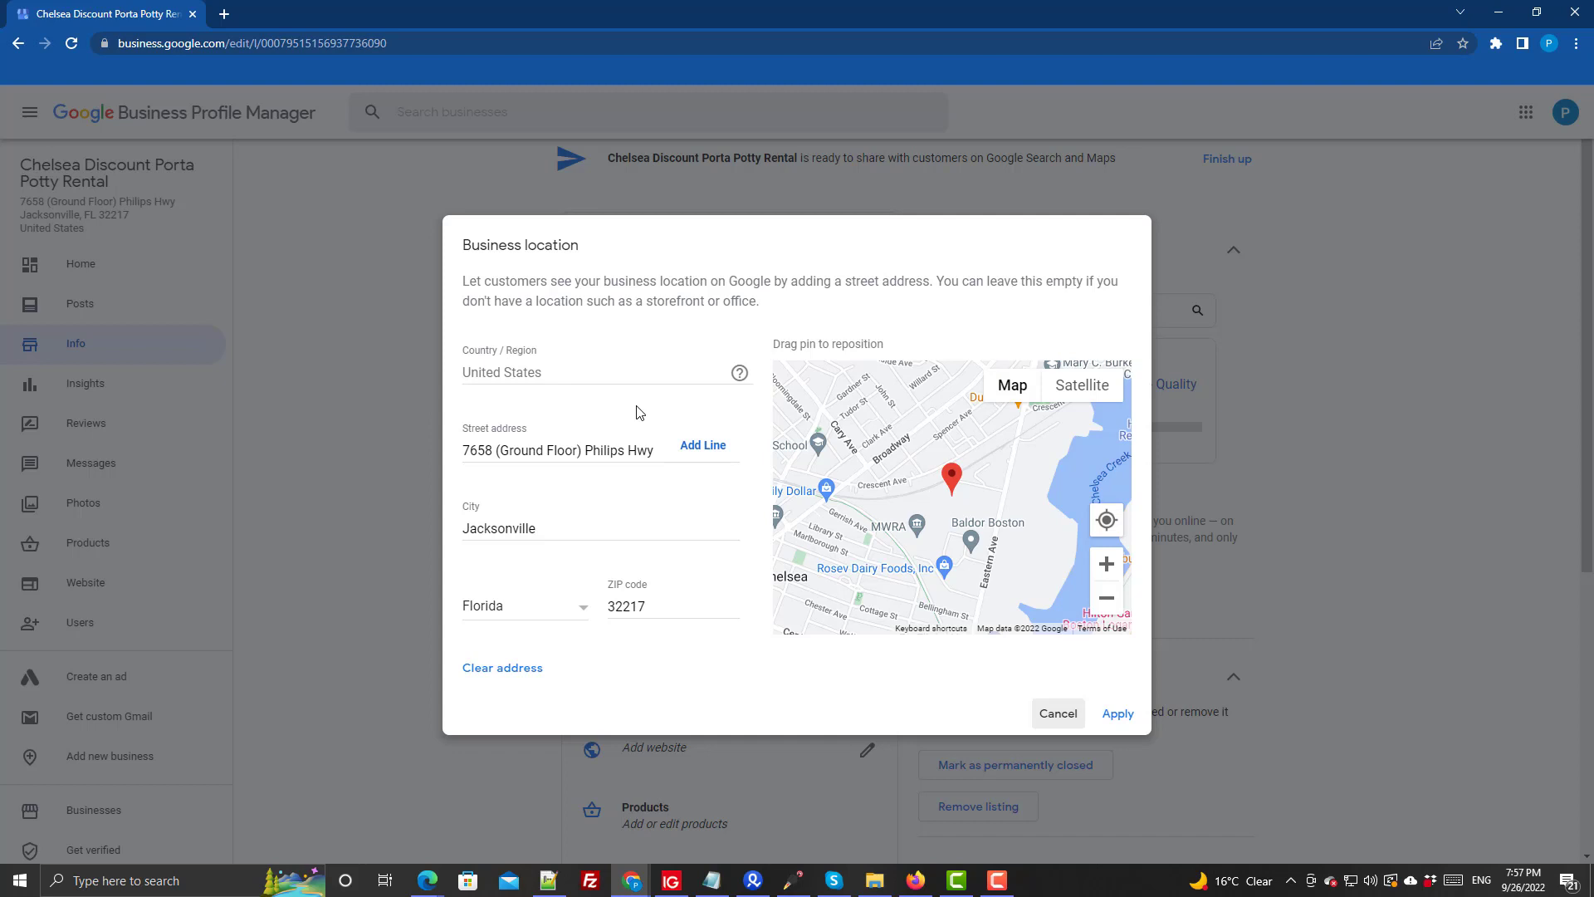
- Cancel the Business location dialog and review the Info page listing the Jacksonville, FL address
click(1053, 711)
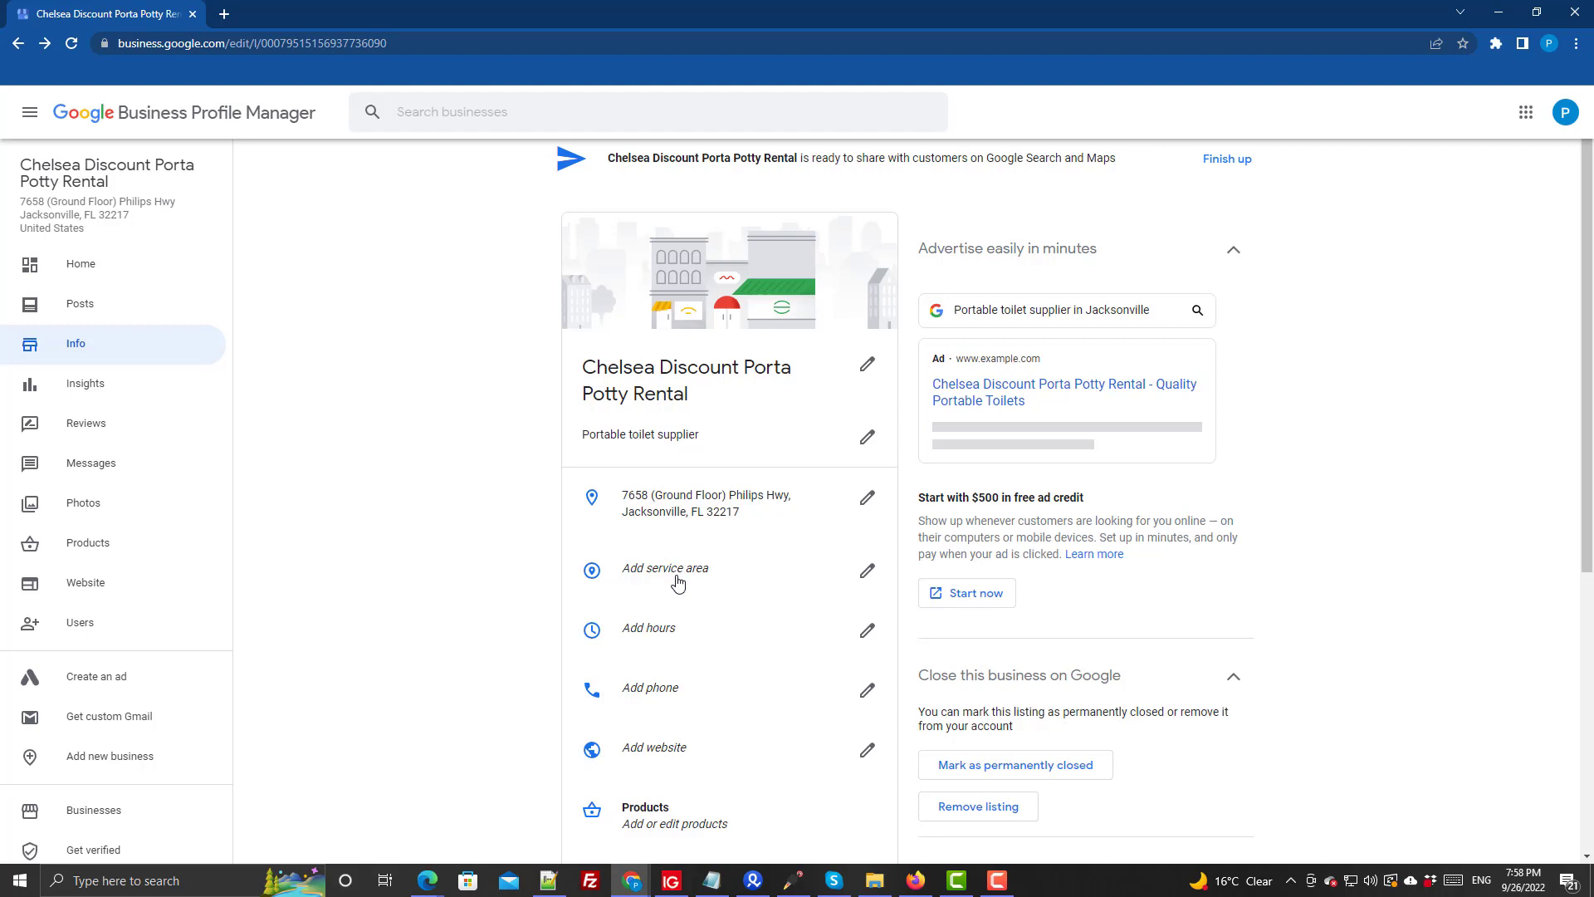
scroll(1311, 535, down, 3)
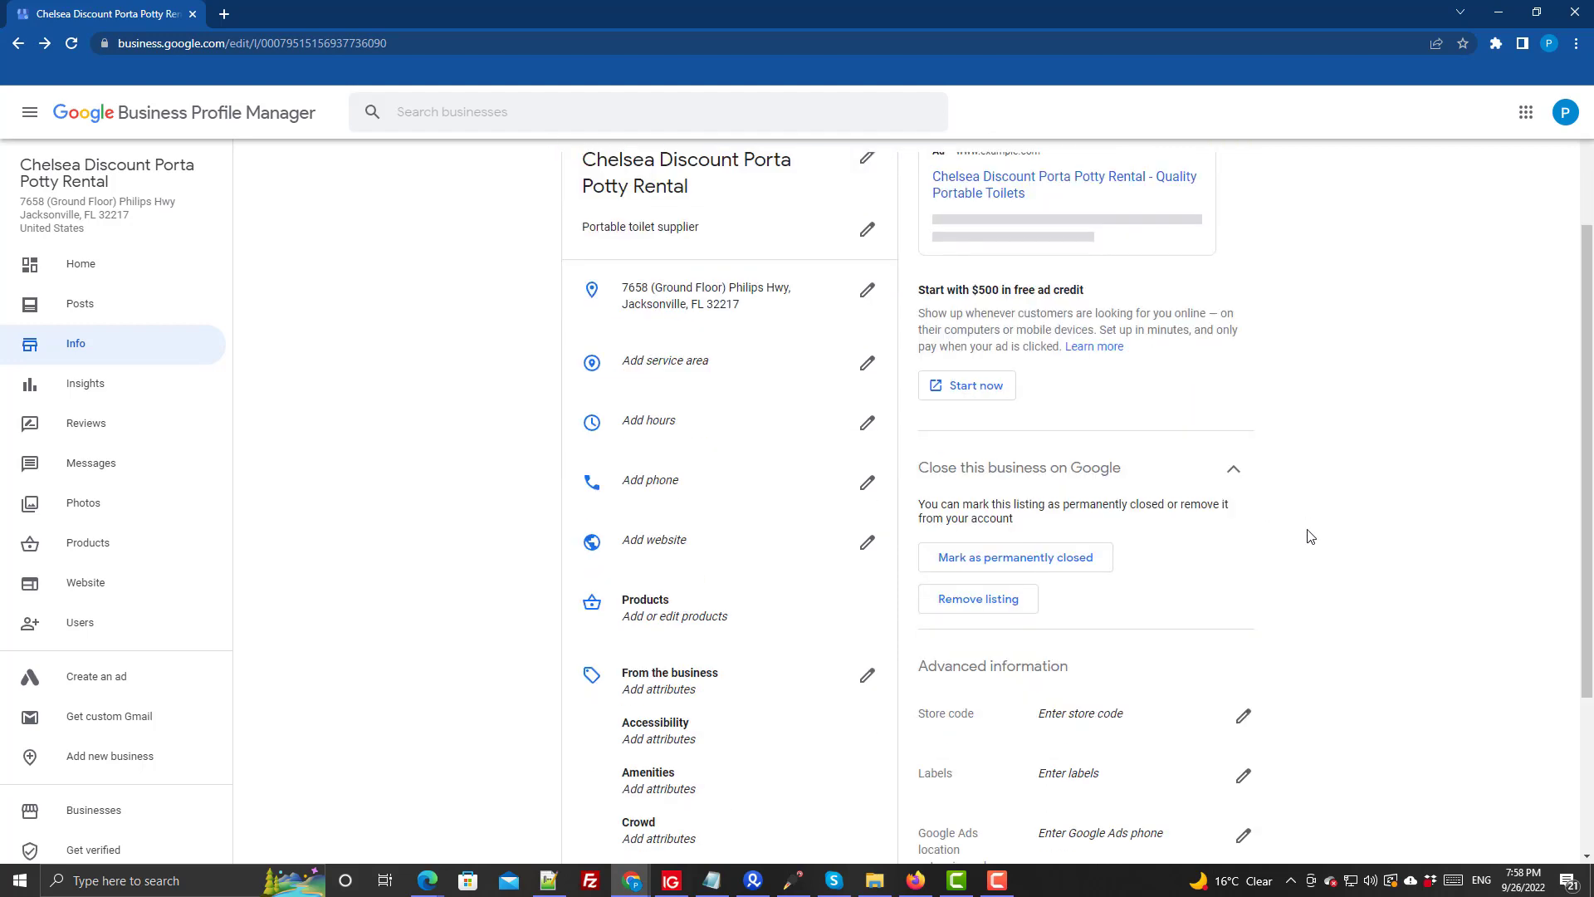
scroll(1310, 535, down, 3)
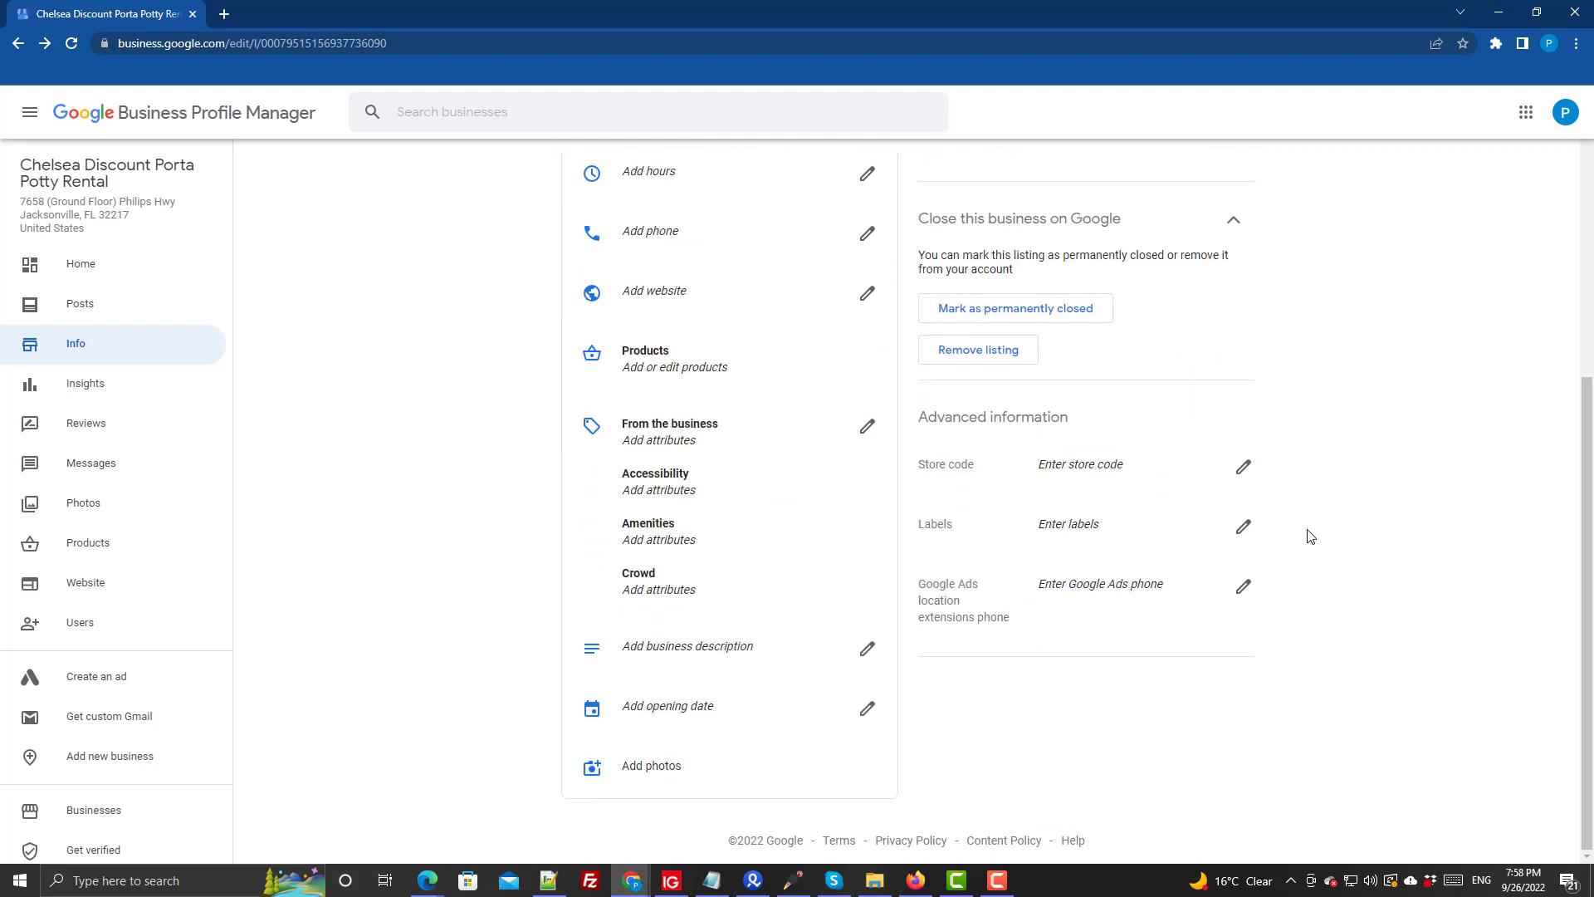
scroll(462, 467, up, 3)
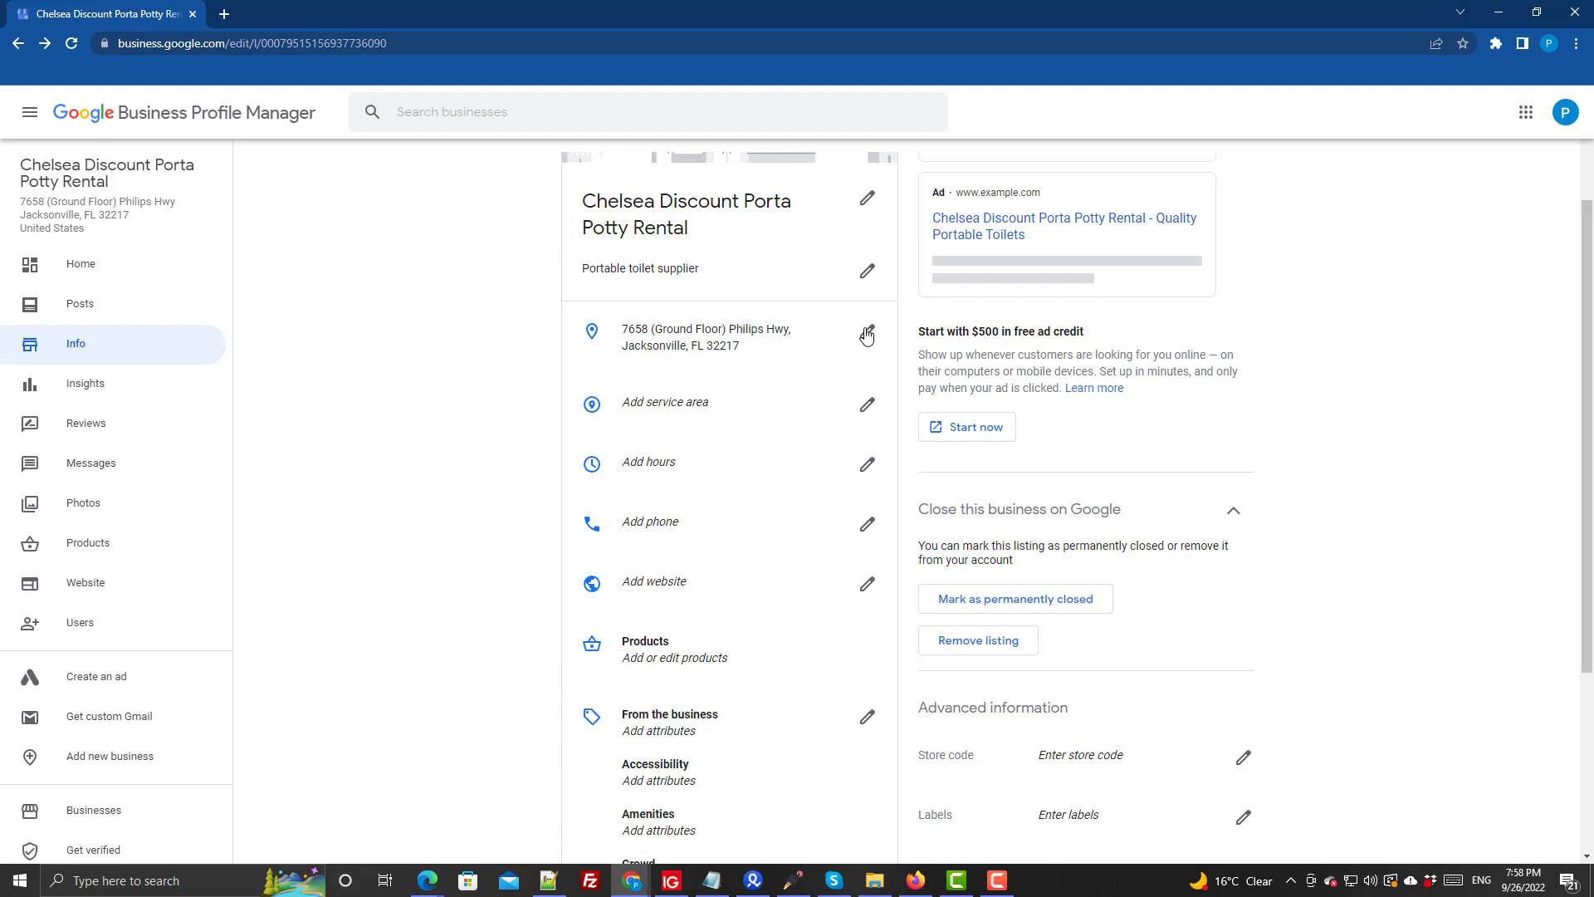
- Reopen the business location editor, then bring up the 150 Eastern Ave map window
click(866, 335)
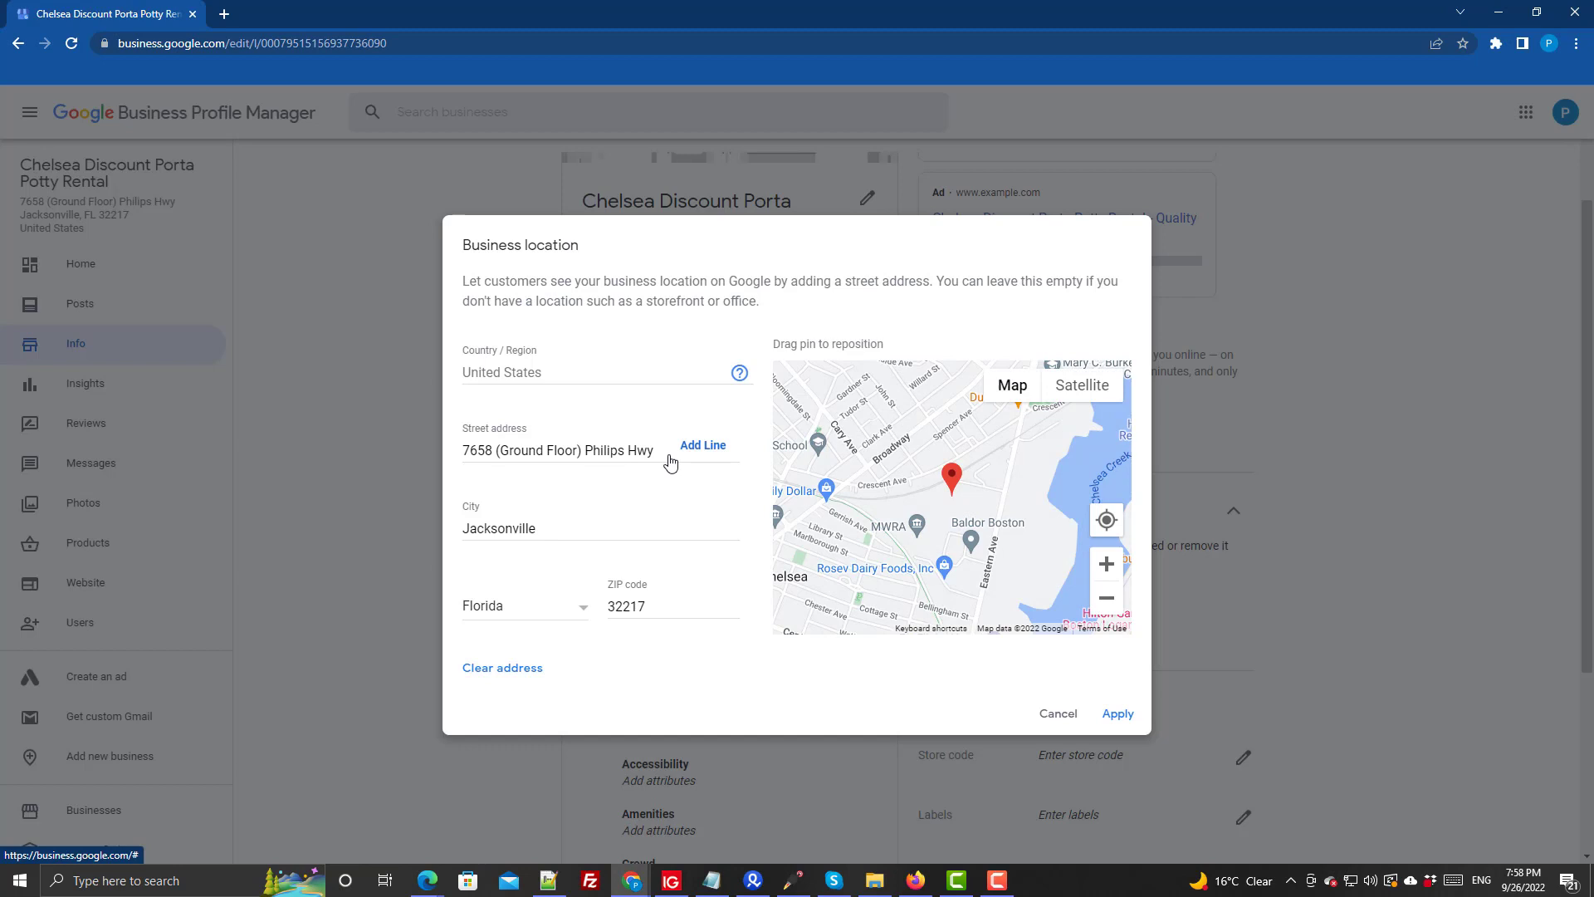
mouse_move(633, 890)
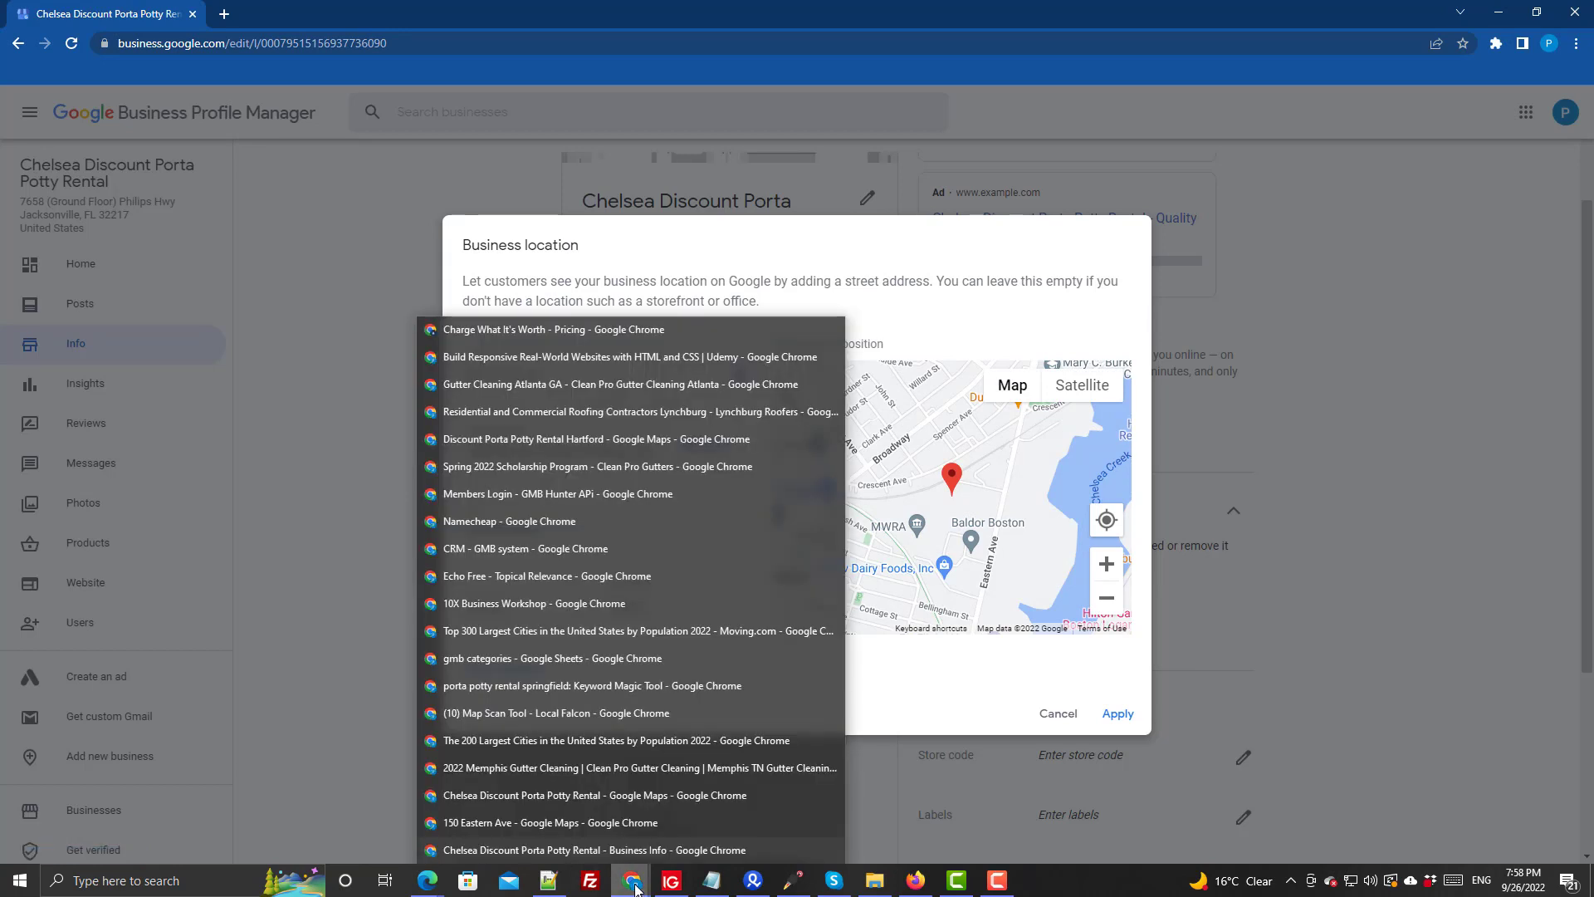
click(588, 850)
mouse_move(633, 880)
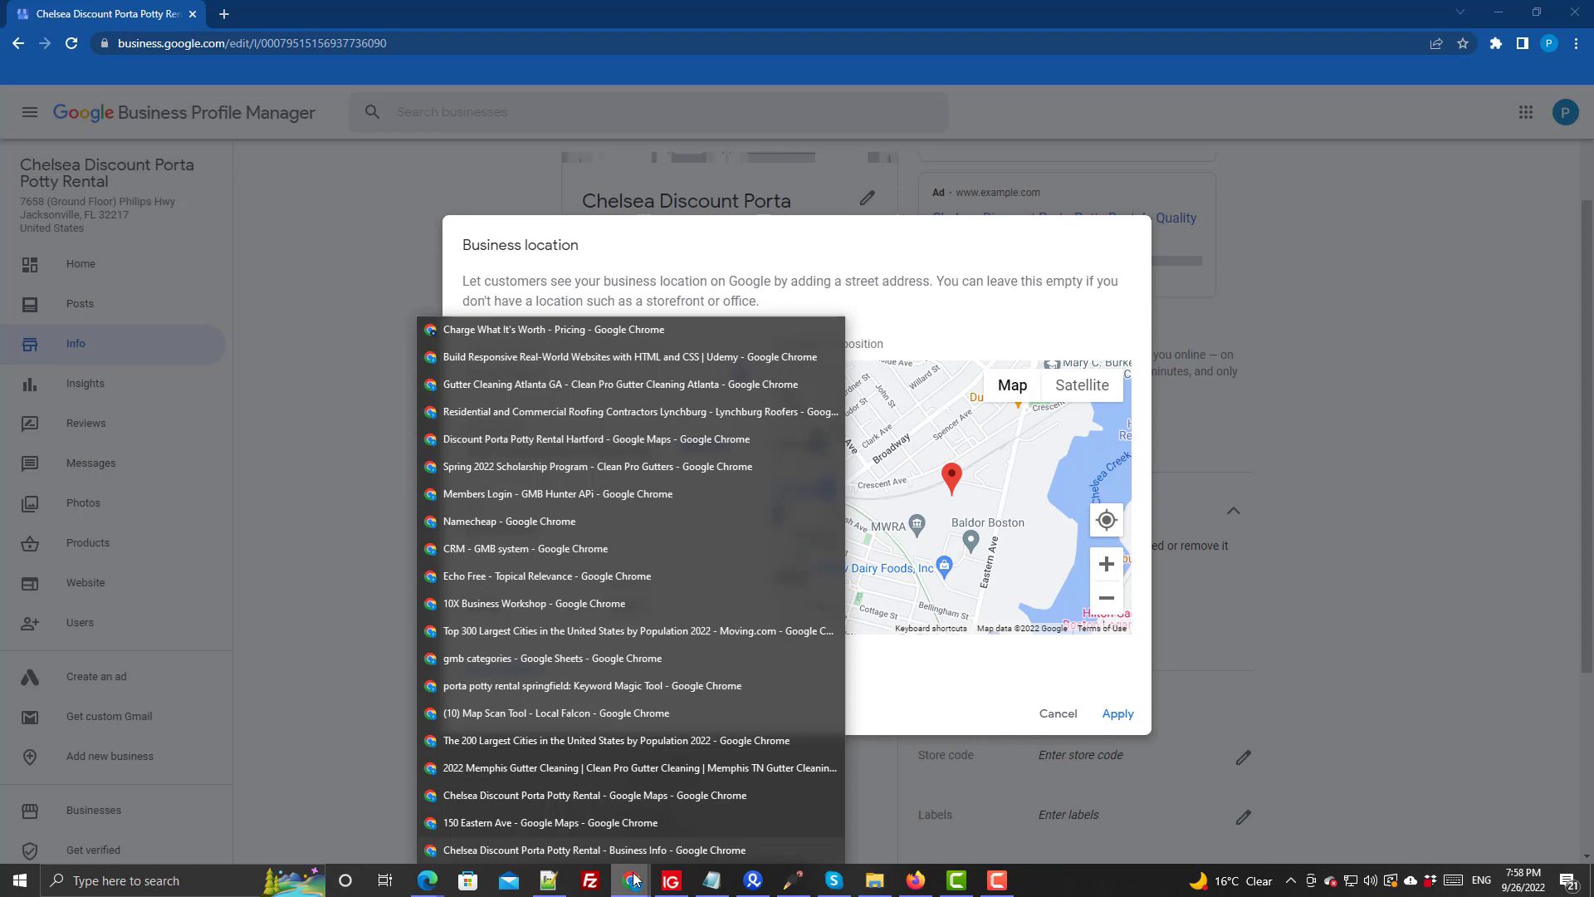
click(576, 821)
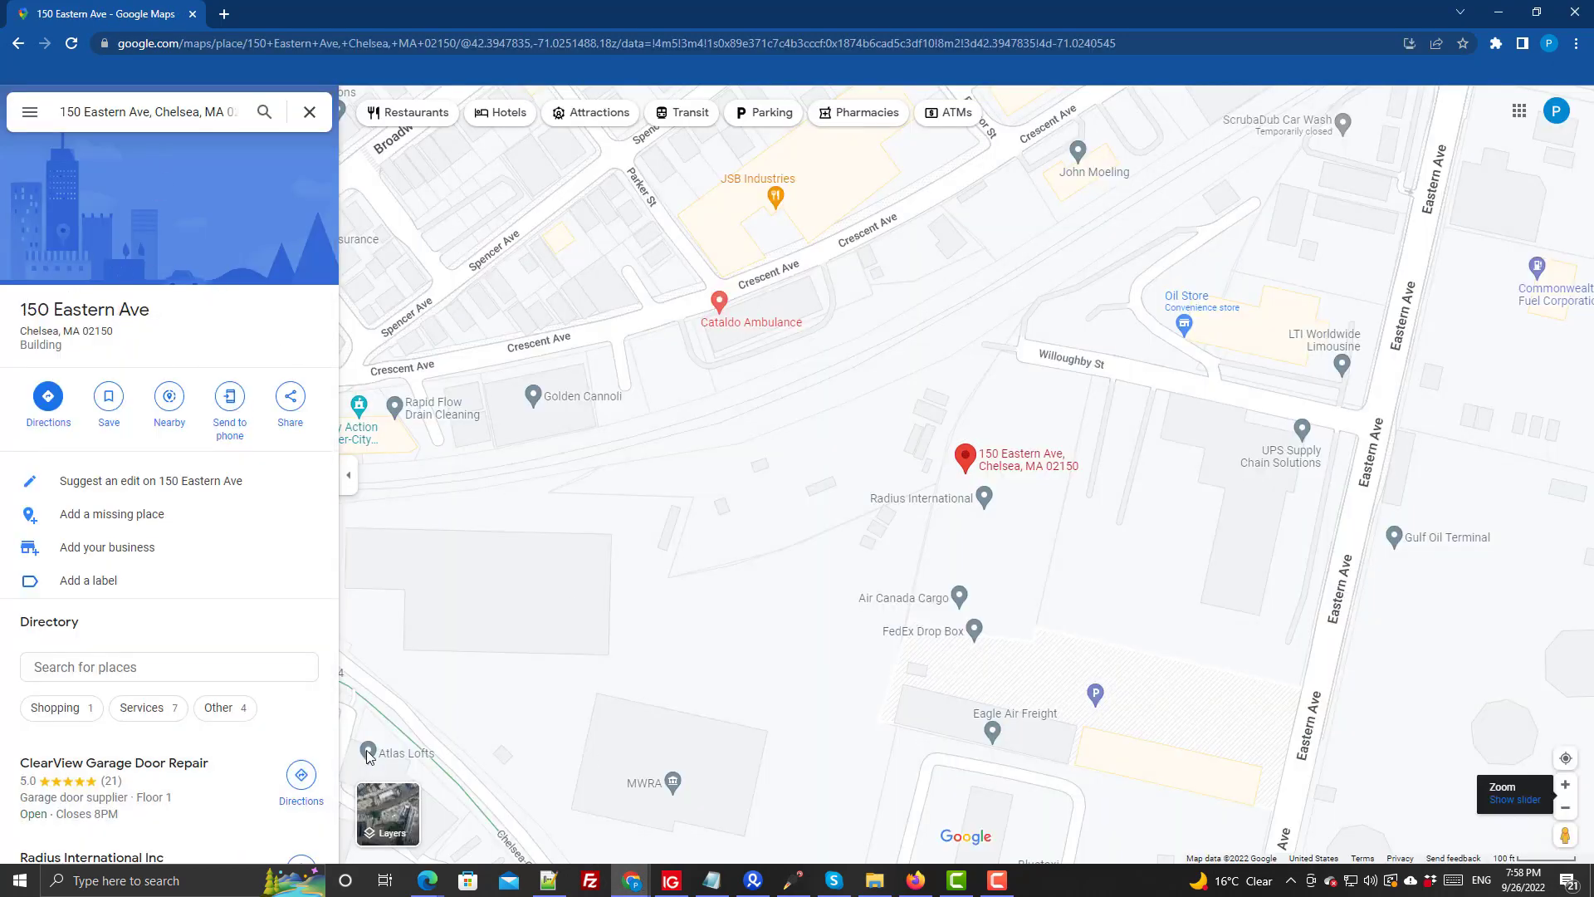
- Copy the Chelsea Discount Porta Potty Rental address, 150 Eastern Ave, Chelsea, MA 02150, from Maps
mouse_move(440, 889)
mouse_move(637, 890)
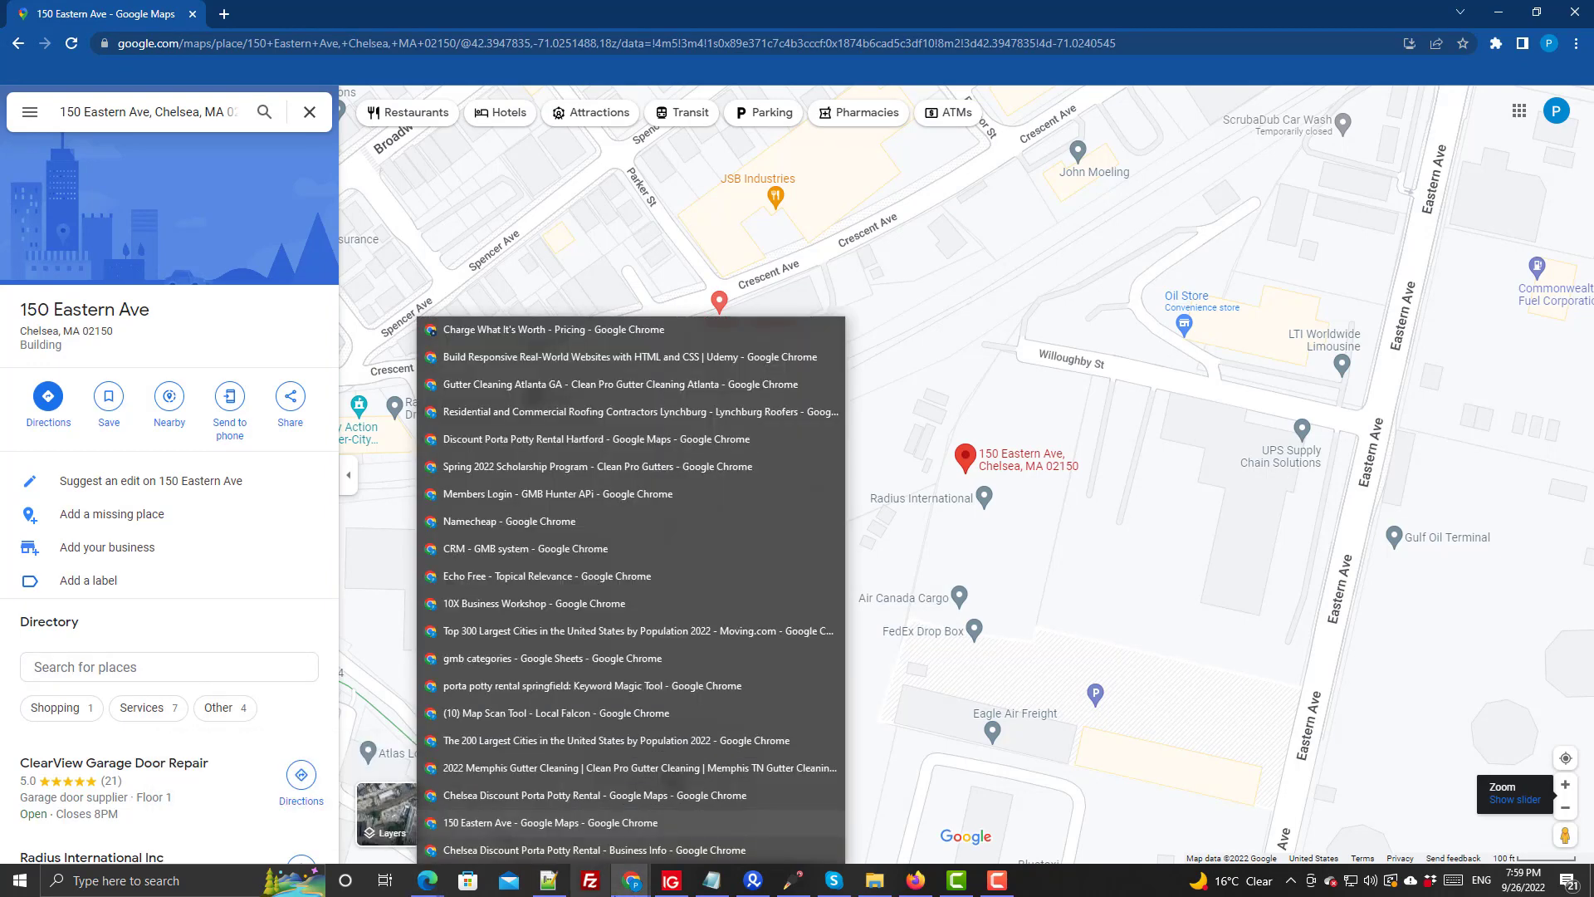
click(594, 796)
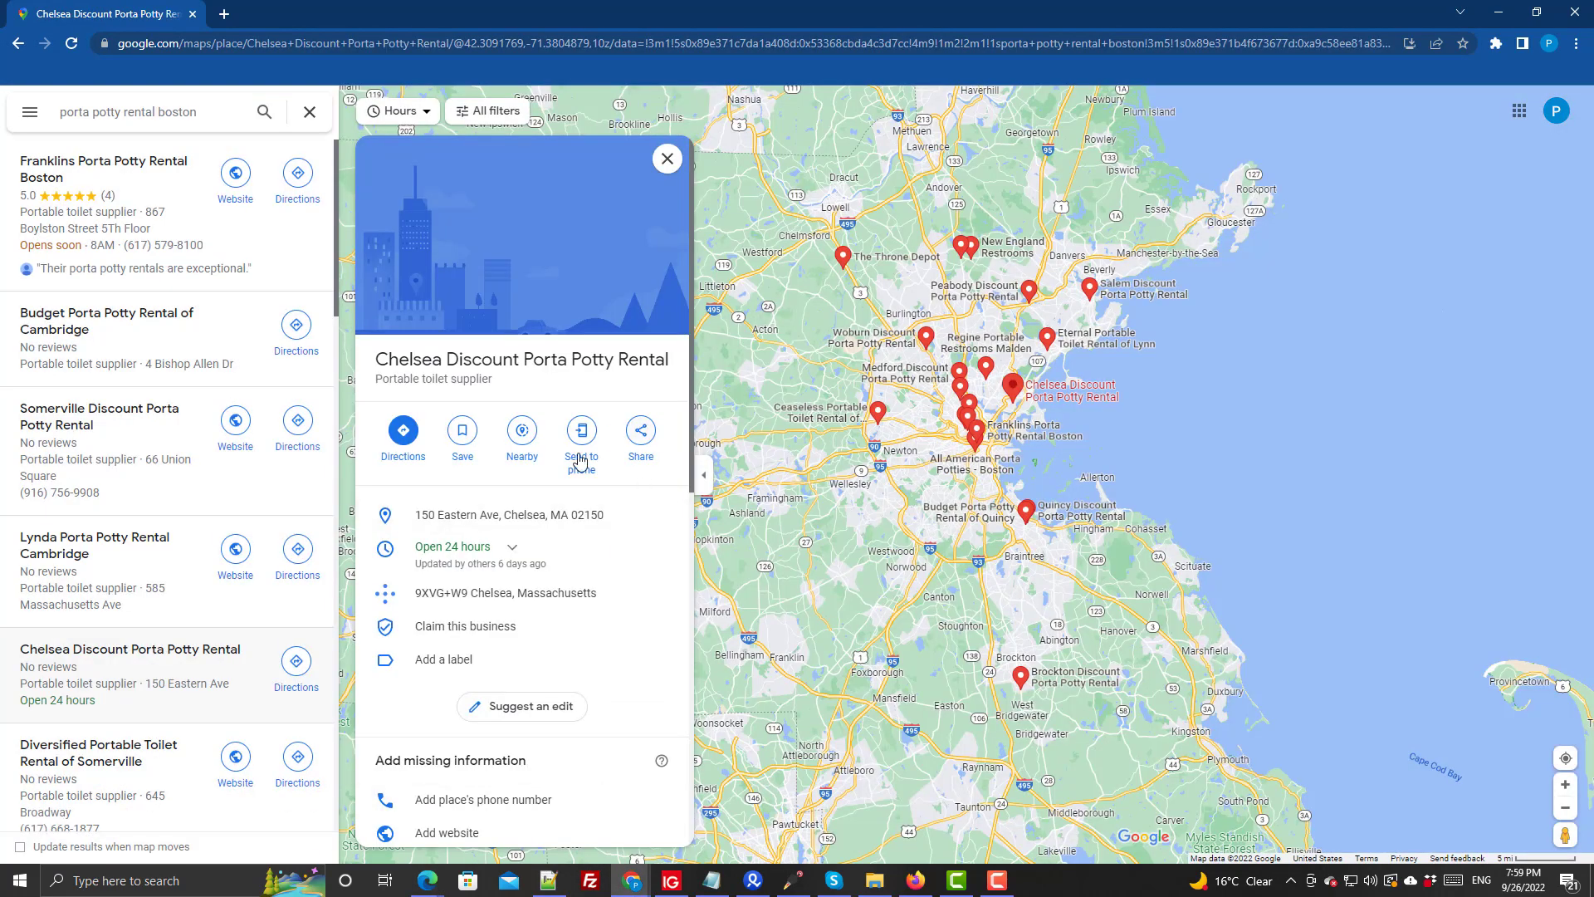
click(659, 515)
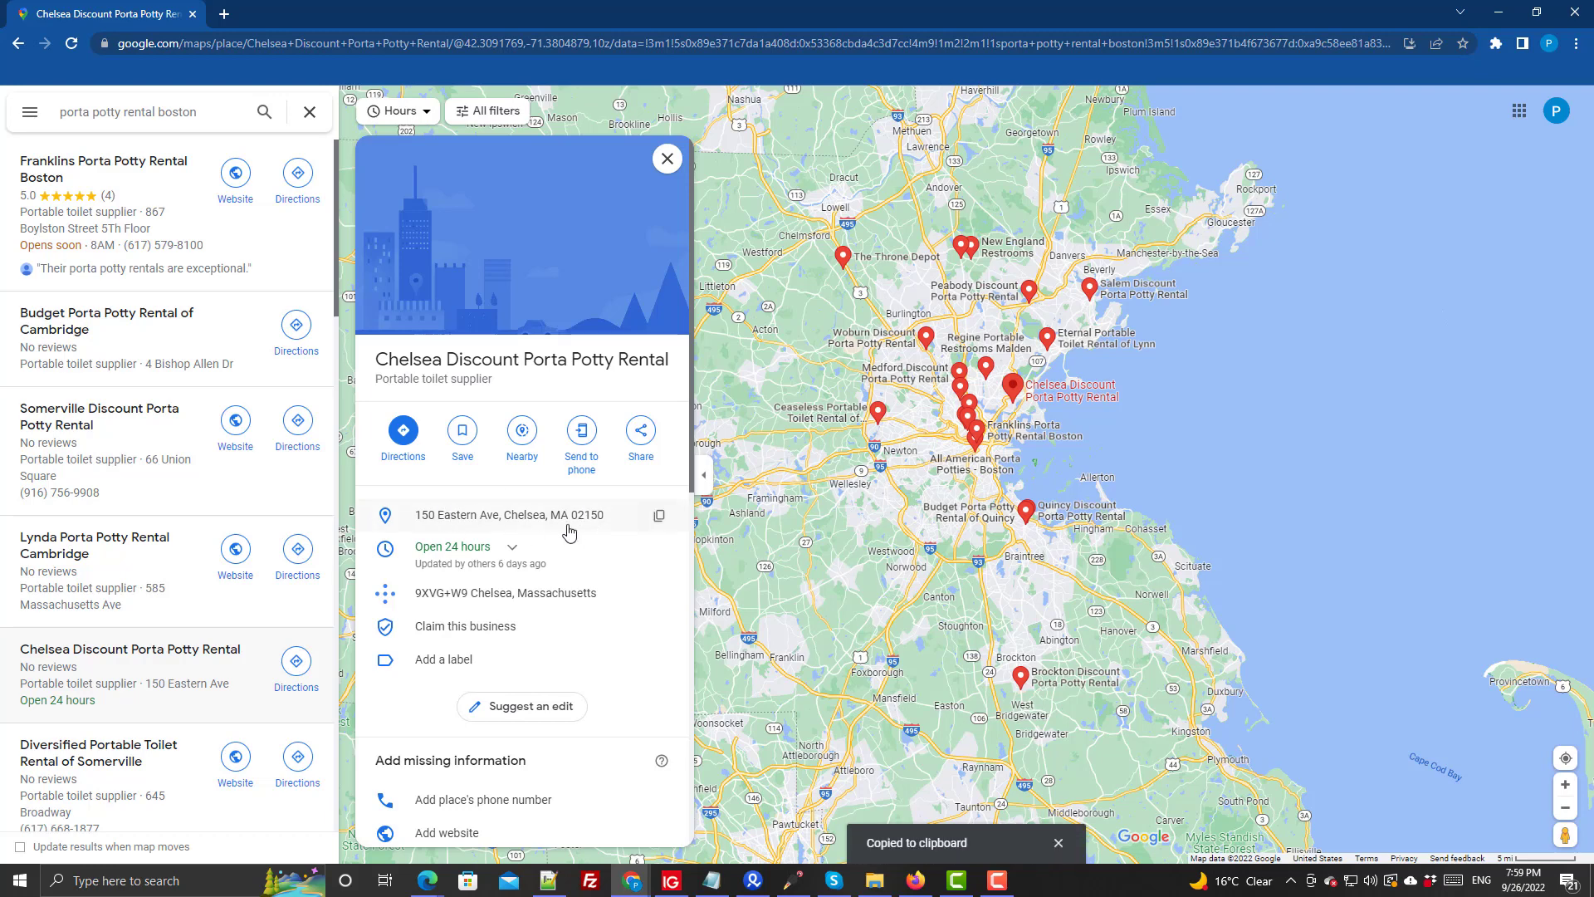
click(635, 881)
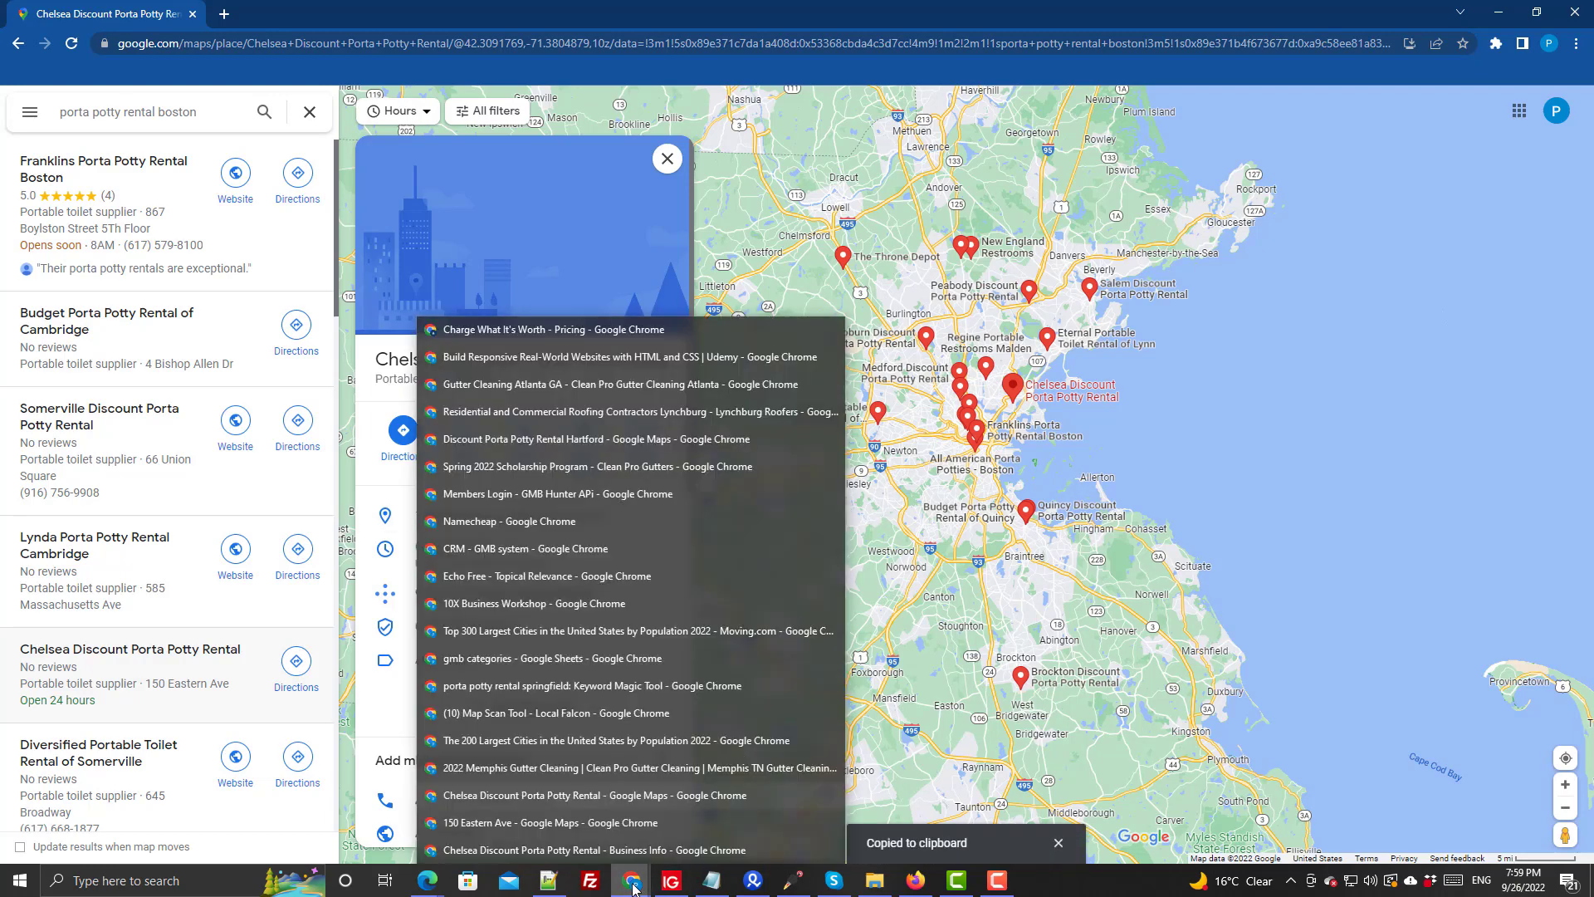
mouse_move(574, 849)
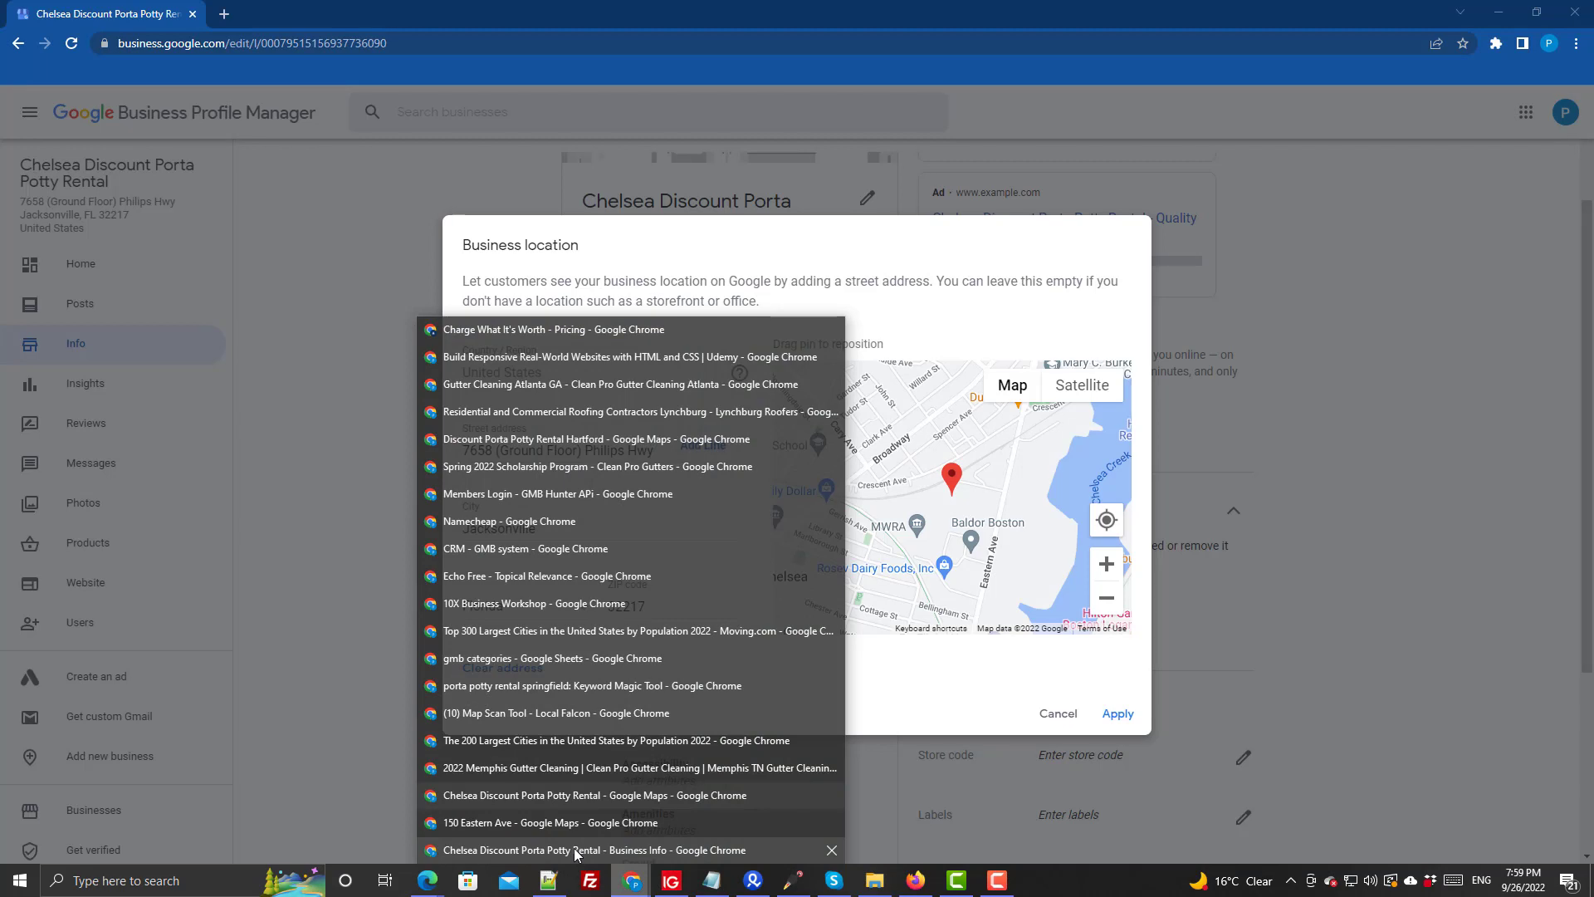
click(575, 848)
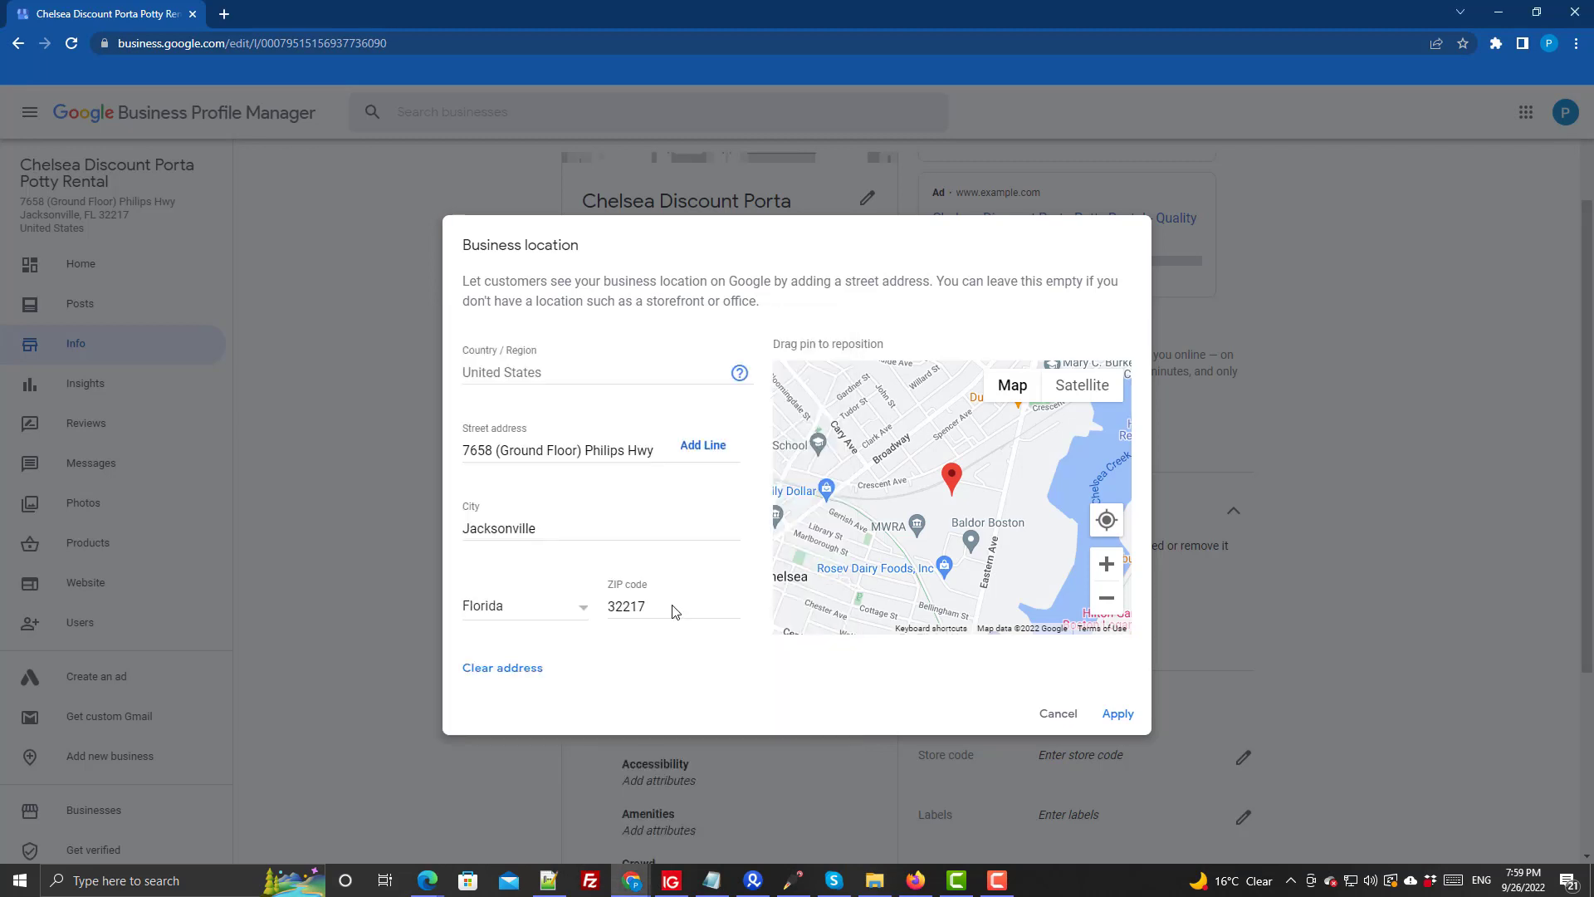